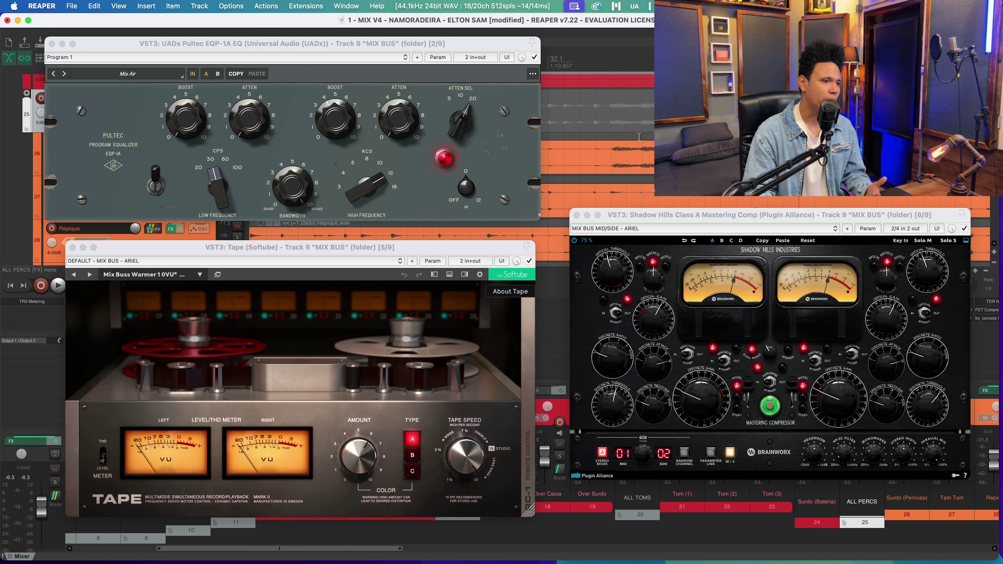
Step: Close the floating Shadow Hills, Tape and Pultec EQP-1A plugin windows of the MIX BUS track
click(576, 215)
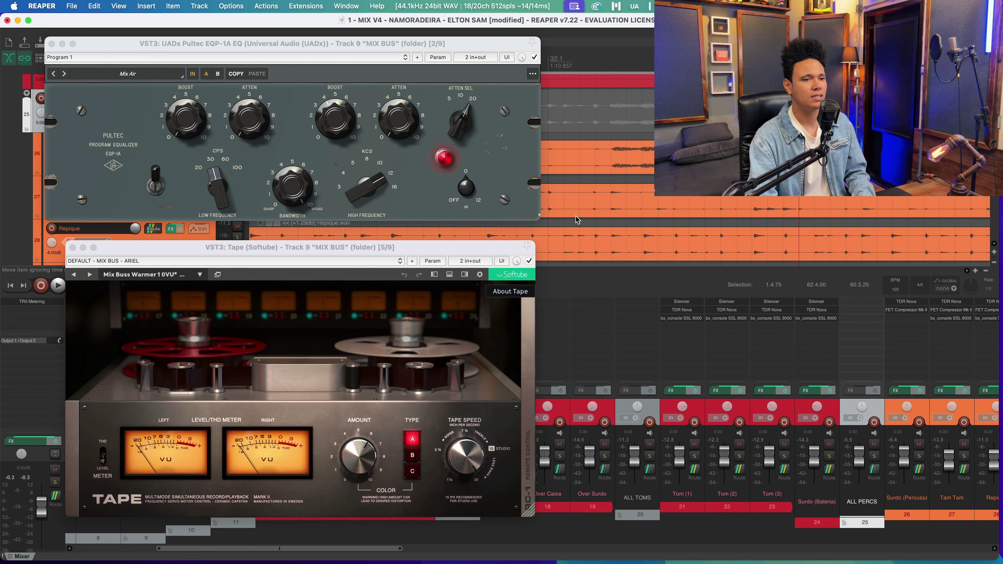
click(72, 247)
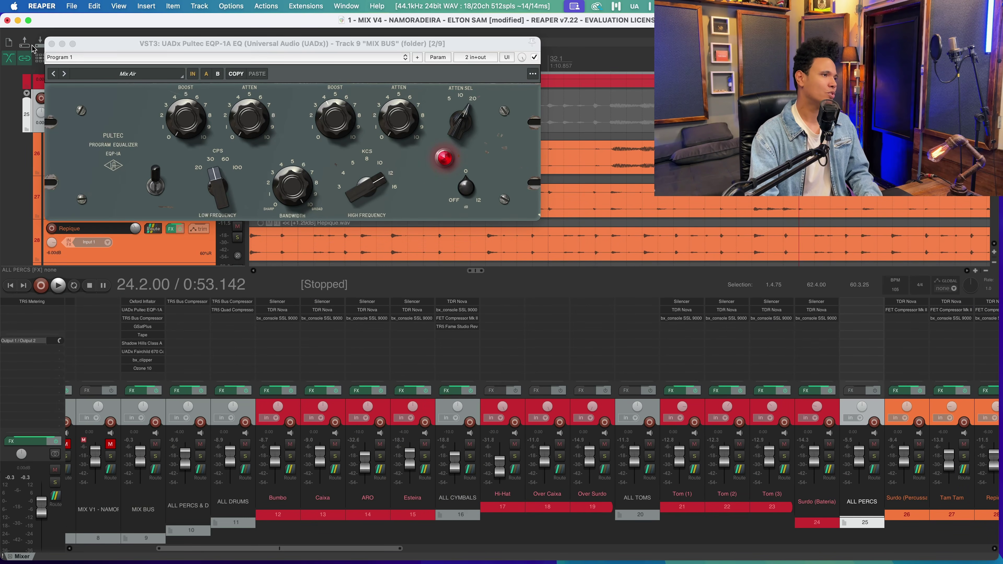
click(51, 43)
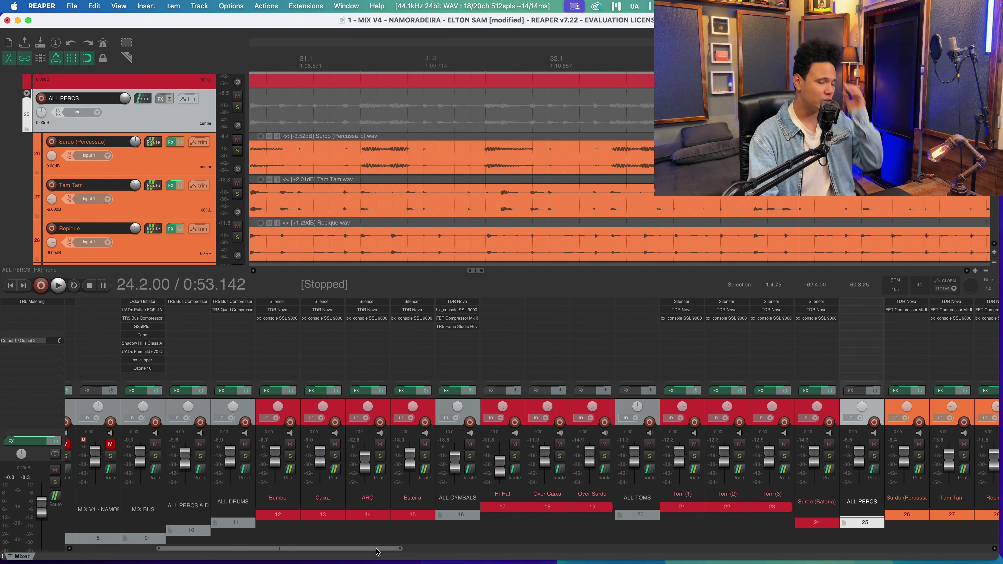
Step: Solo the SEM MIX track in the mixer and play a passage of it from the edit cursor
drag(376, 551, 364, 551)
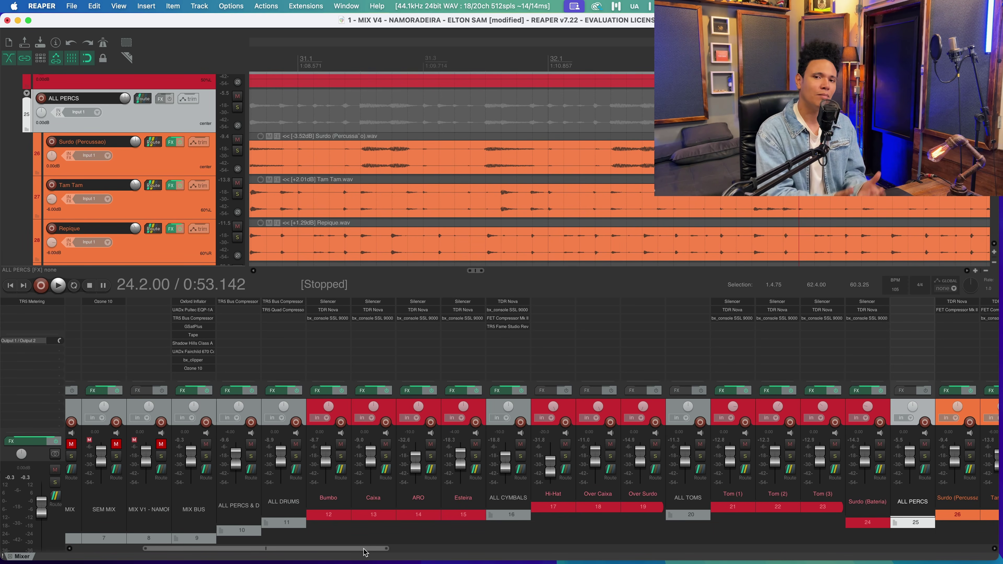
scroll(495, 191, down, 5)
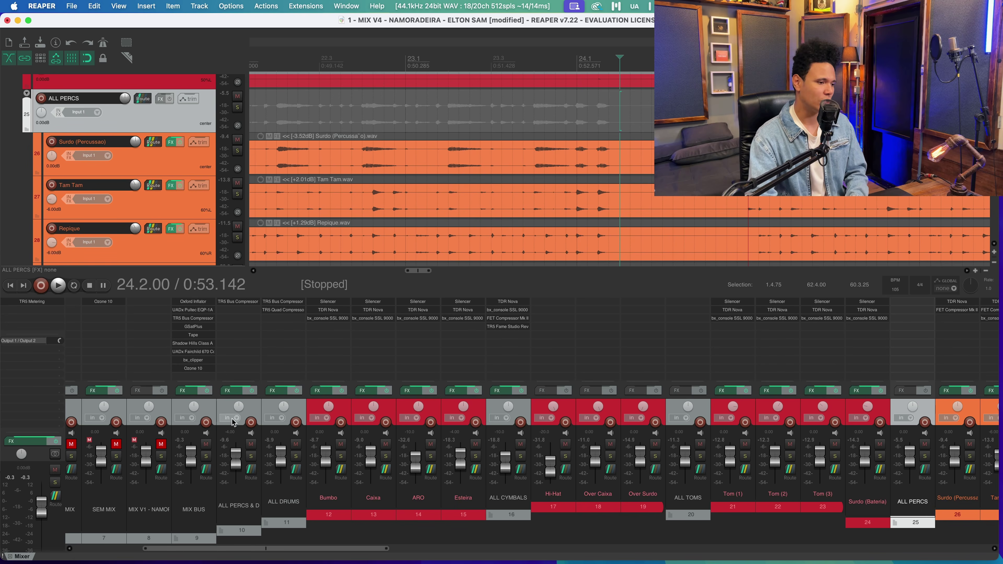
click(117, 457)
key(space)
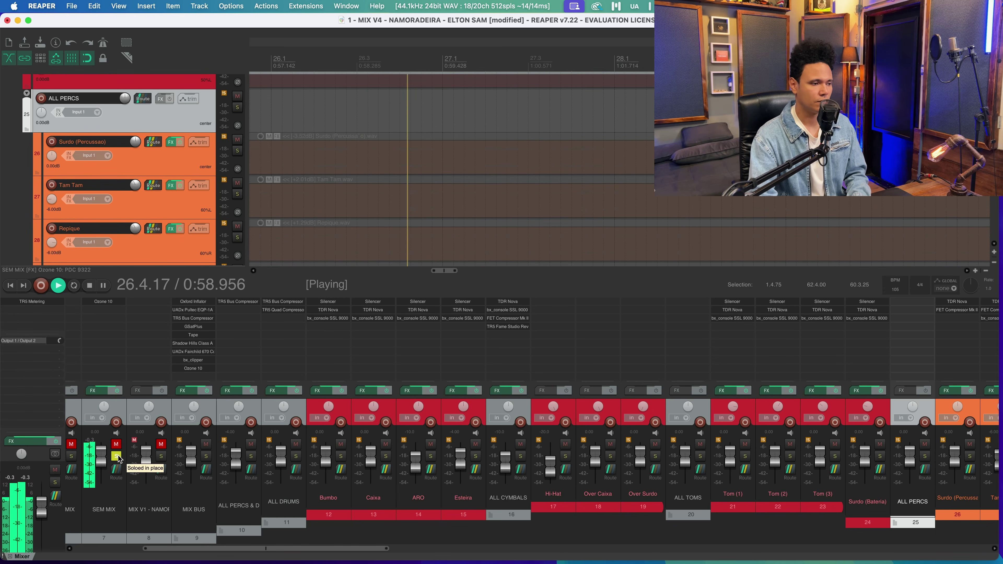
key(space)
Step: Unsolo the SEM MIX track and play the full mix from the same position for comparison
click(116, 457)
key(space)
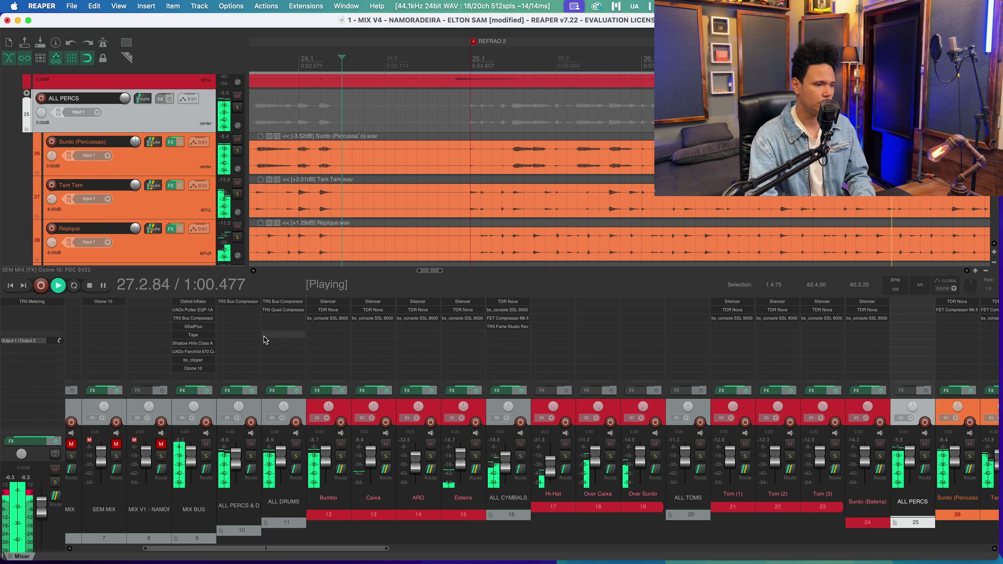
key(space)
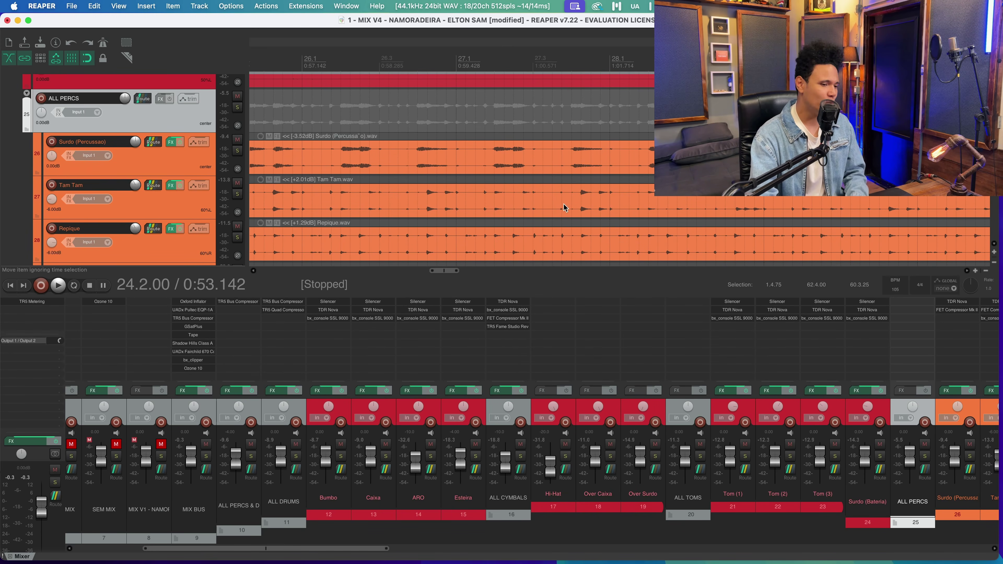
Step: Open the Ozone 10 plugin on the SEM MIX track, examine its Maximizer settings and close it
drag(324, 550, 236, 549)
click(247, 412)
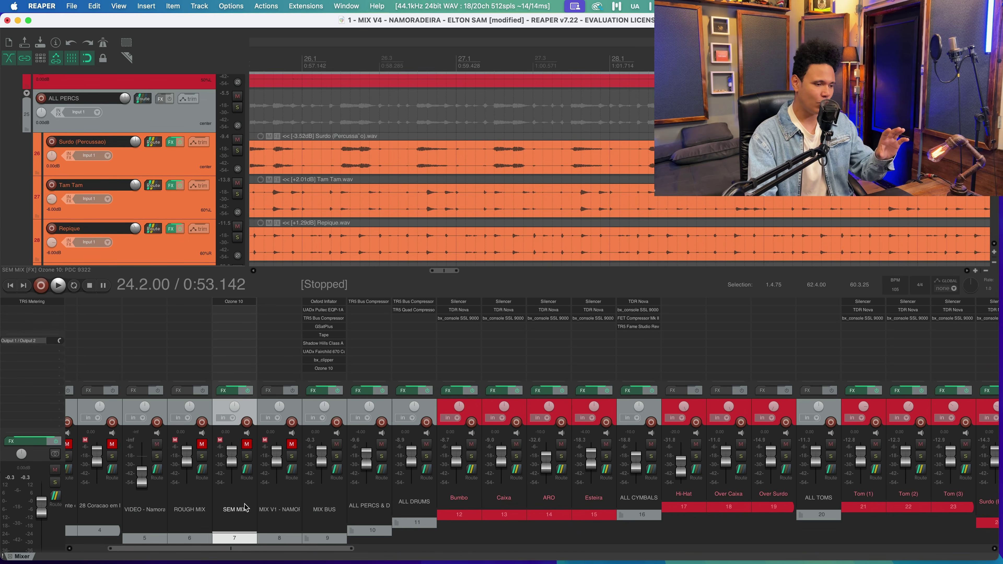
click(333, 406)
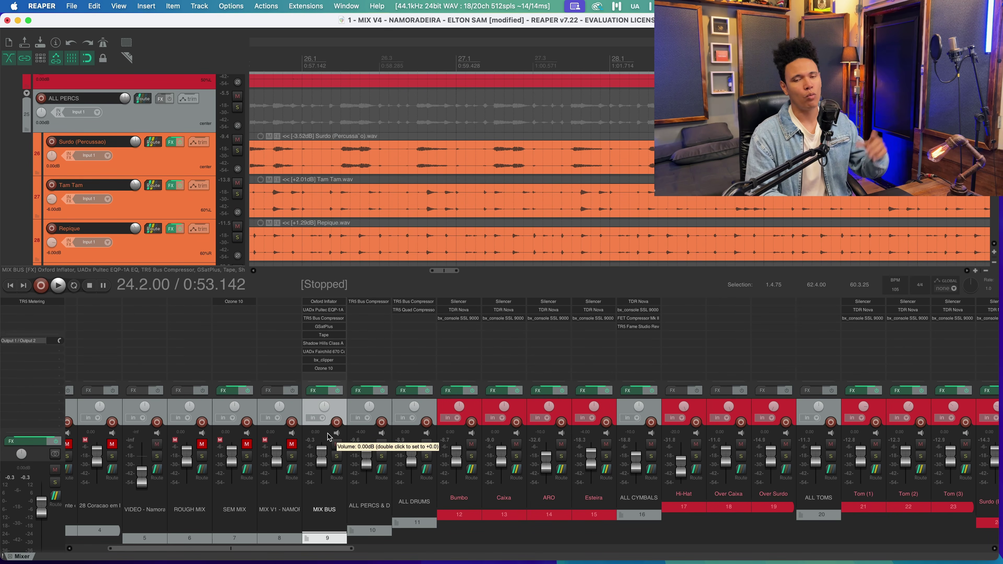
click(246, 409)
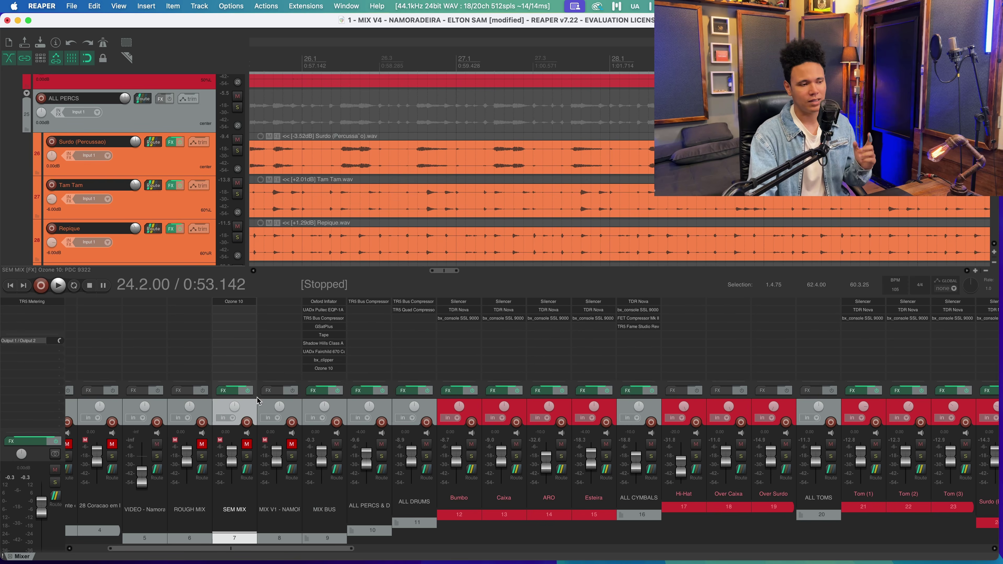
click(243, 303)
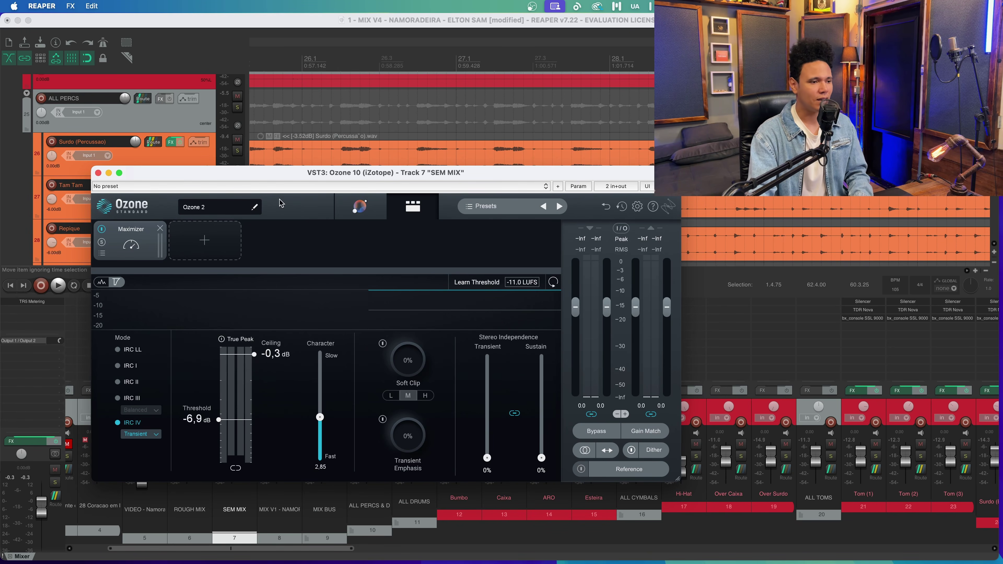
drag(301, 165, 354, 172)
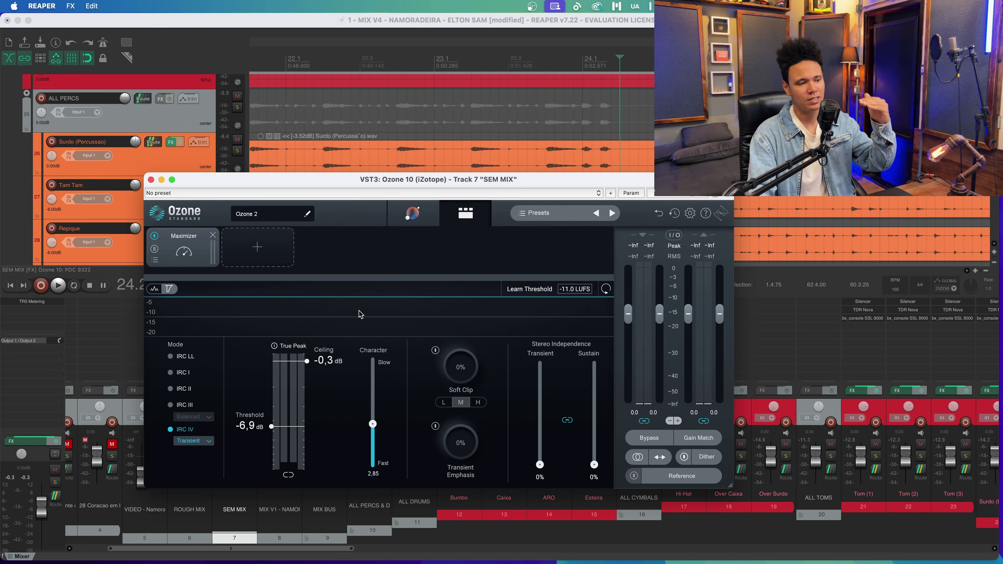
drag(401, 180, 433, 87)
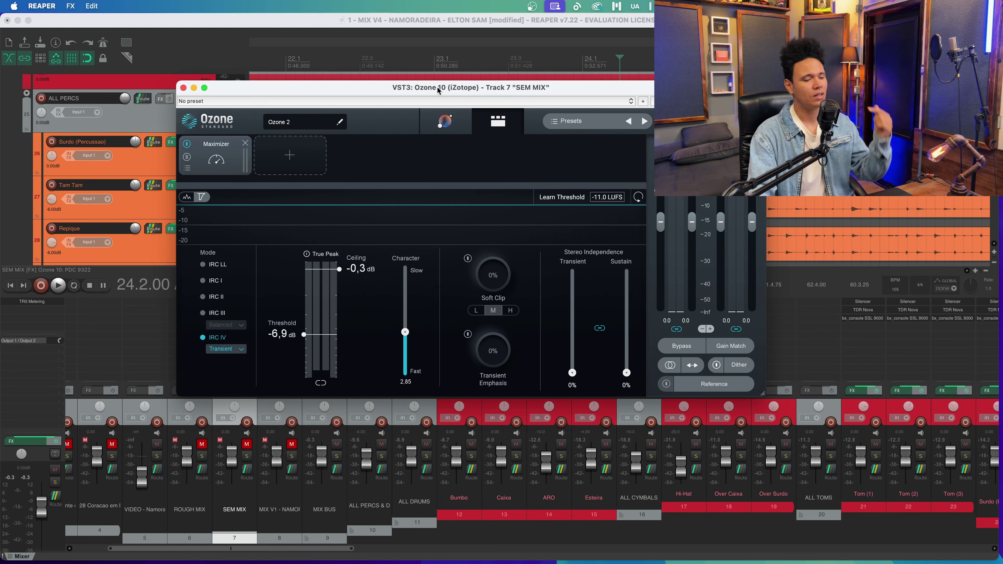
click(183, 88)
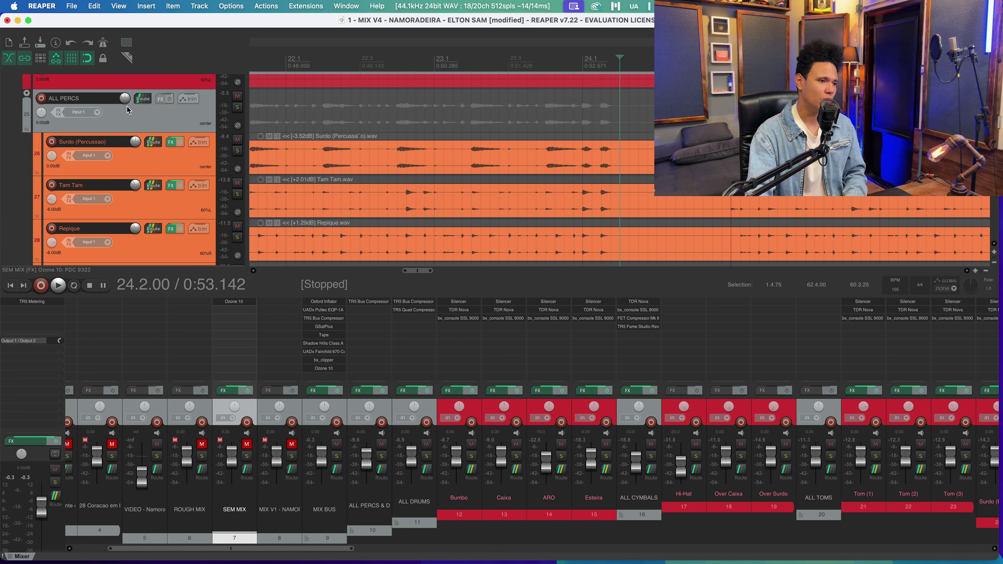
Step: Bypass the SEM MIX track's effects and play the track soloed from the edit cursor
click(248, 391)
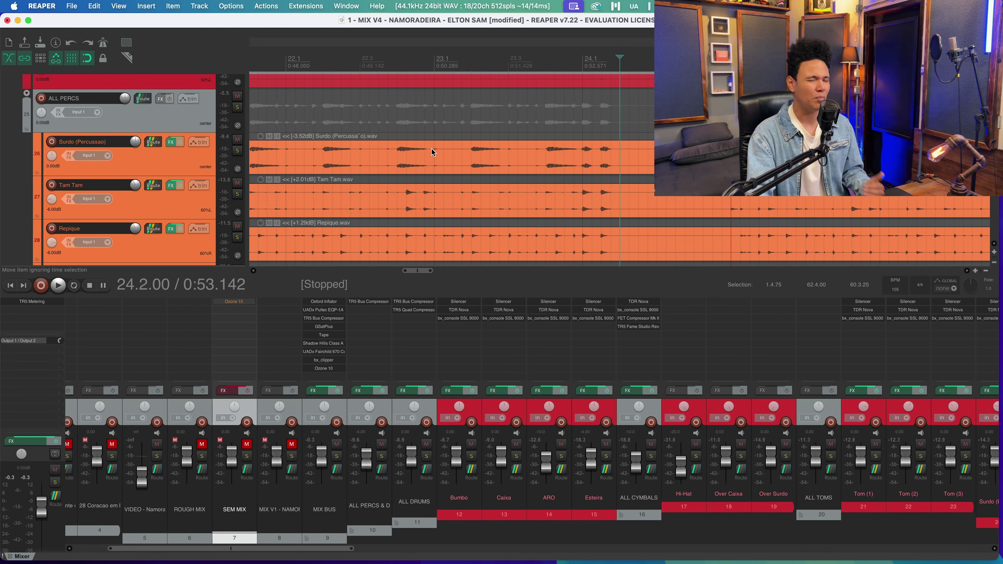
key(space)
key(space)
click(246, 457)
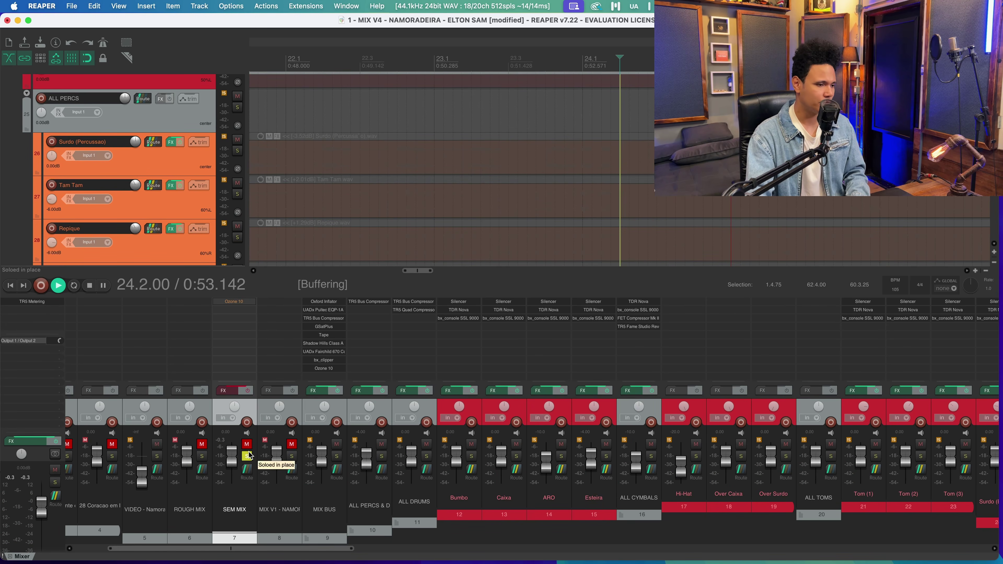
key(space)
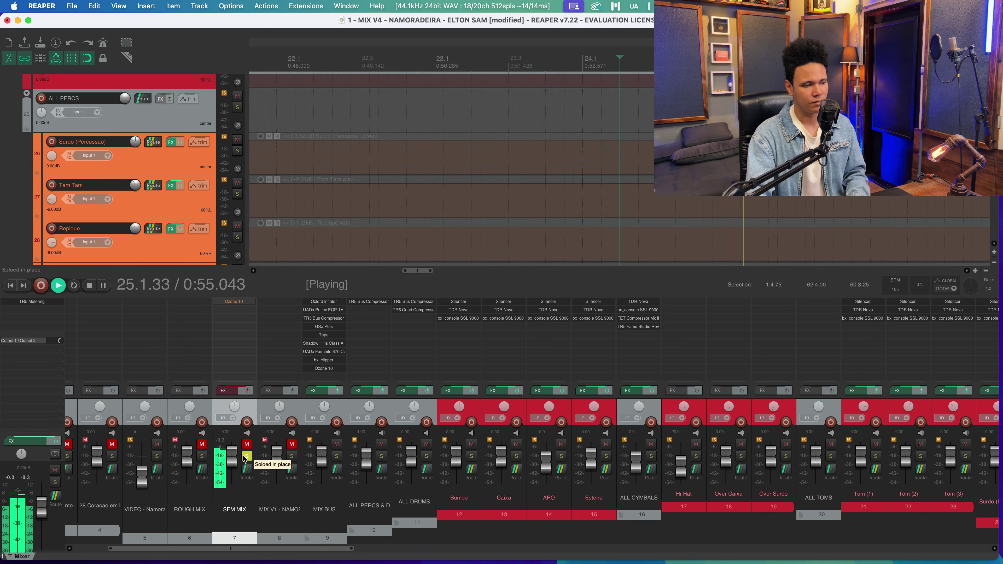
key(space)
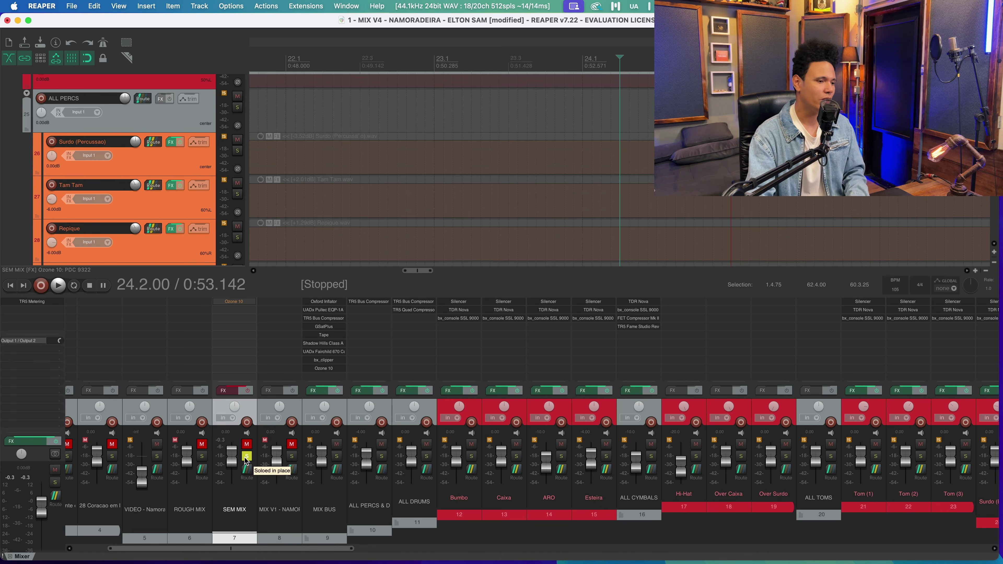
Step: Unsolo SEM MIX and play the full mix to compare it with the unprocessed version
click(245, 457)
key(space)
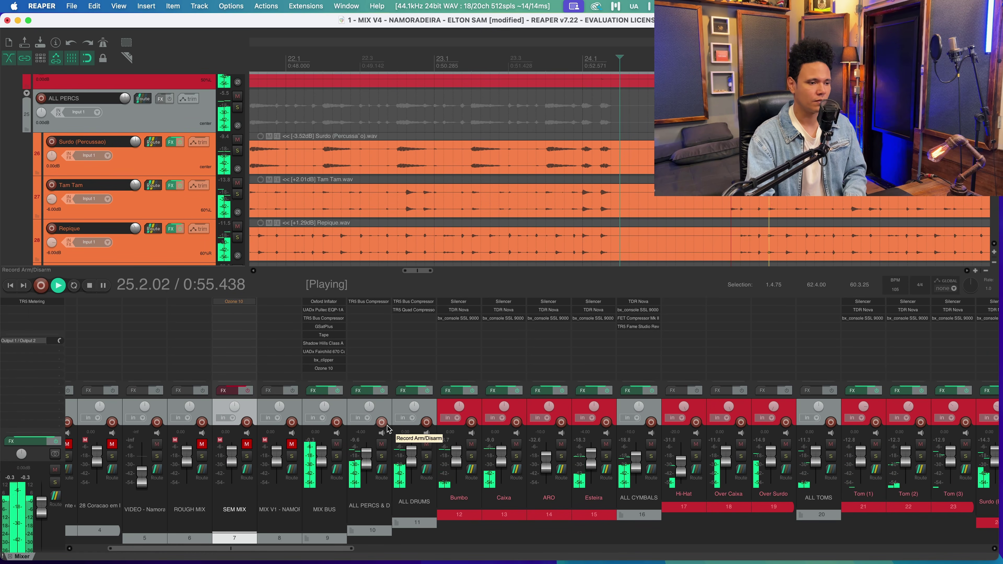
key(space)
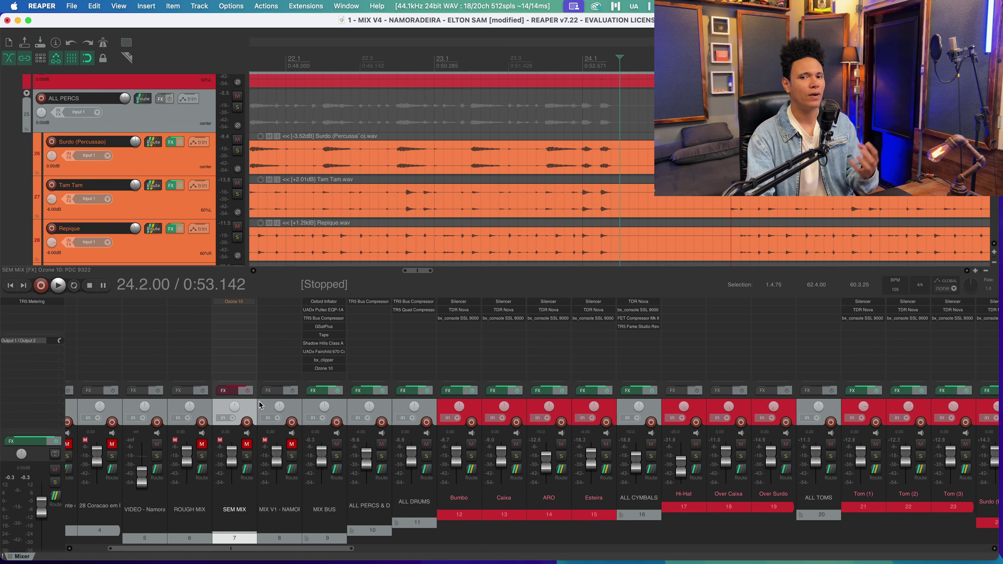
Step: Re-enable the SEM MIX track's effects and select the MIX BUS track
click(248, 391)
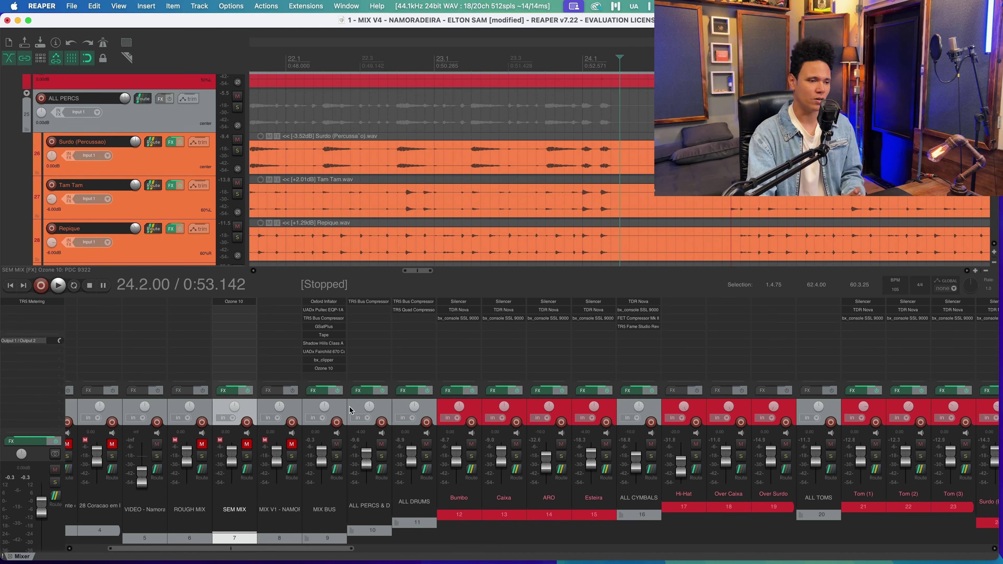
click(341, 407)
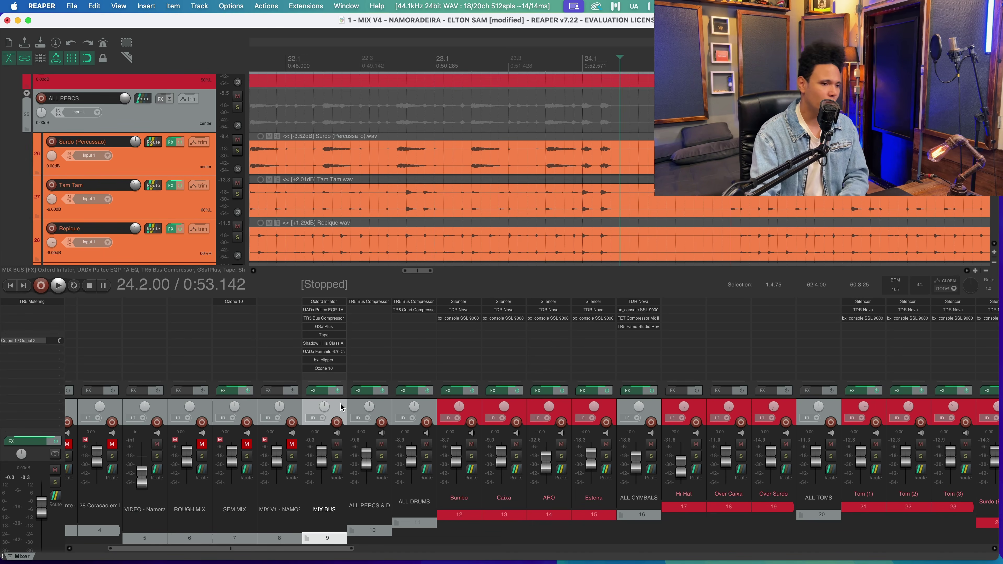
Step: Solo the ALL PERCS & DRUMS bus in the mixer and start playback
drag(288, 549, 353, 550)
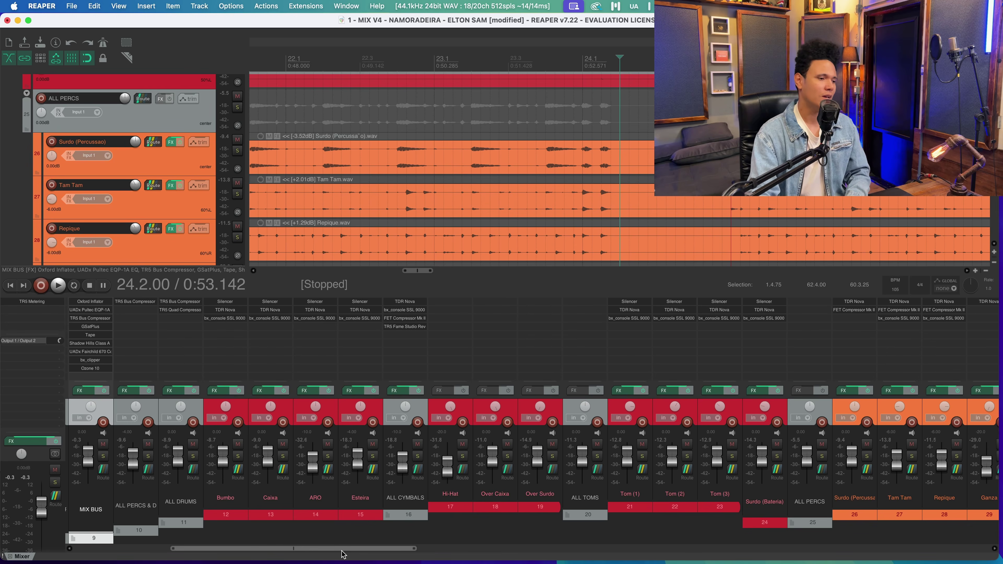
drag(342, 554, 347, 555)
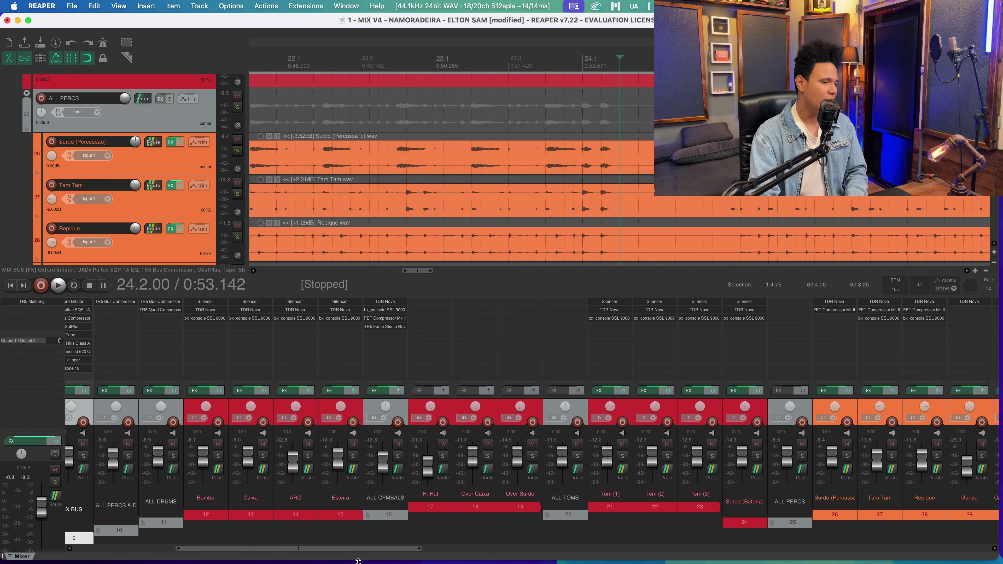
click(131, 457)
key(space)
key(space)
key(space)
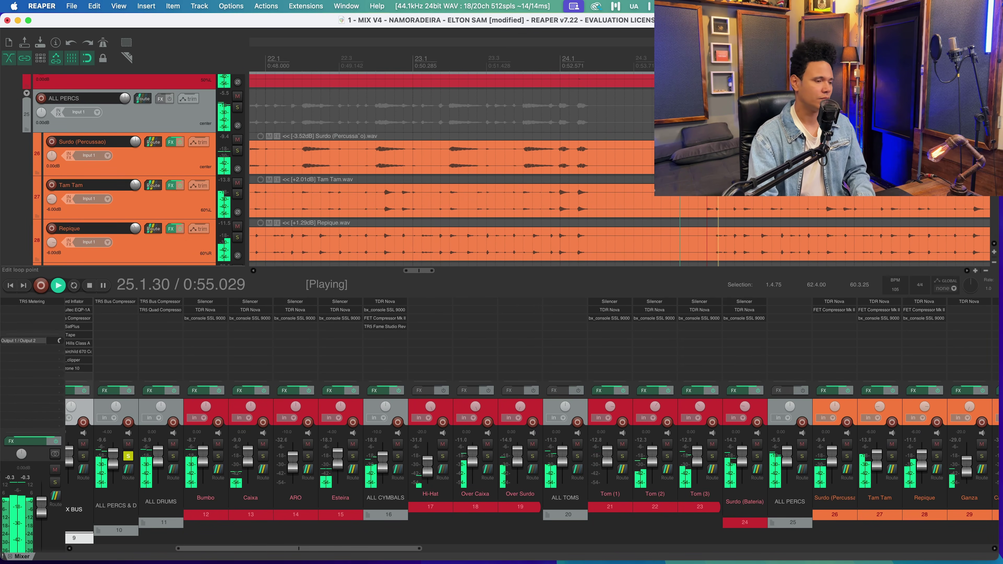
Step: Enlarge the arrange area above the mixer and reduce the track heights to show more tracks, stopping playback
scroll(693, 217, down, 5)
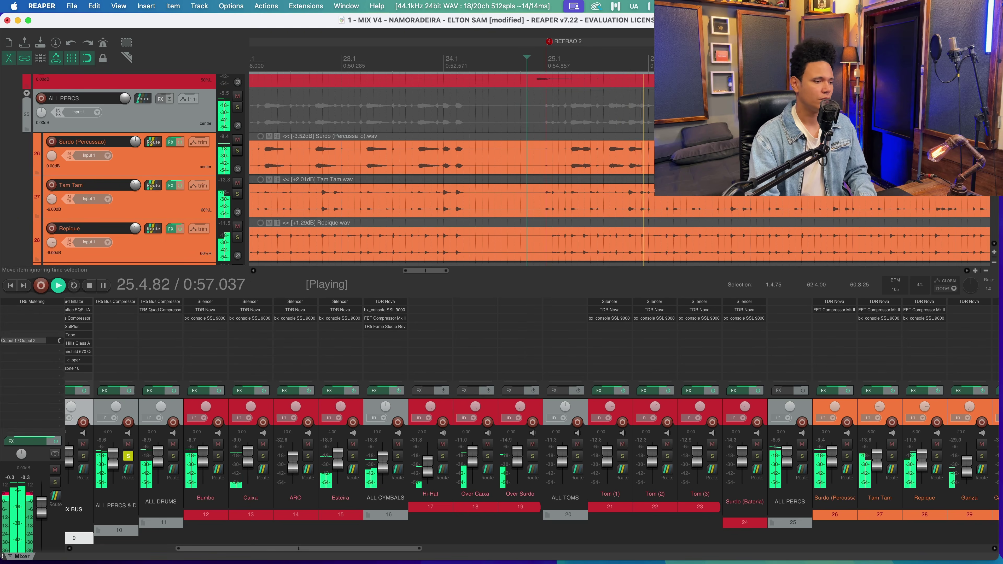
scroll(692, 216, down, 3)
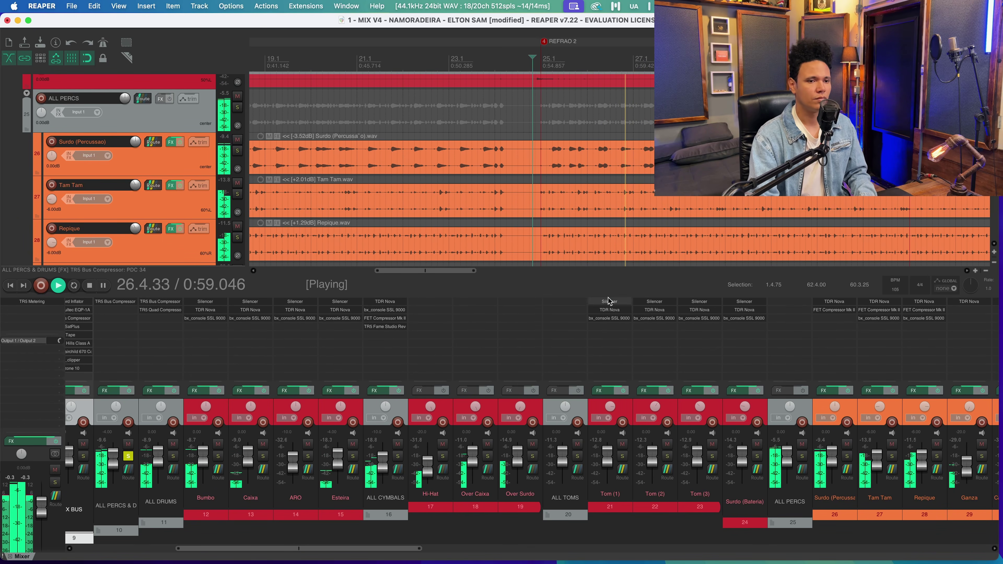
drag(610, 295, 610, 413)
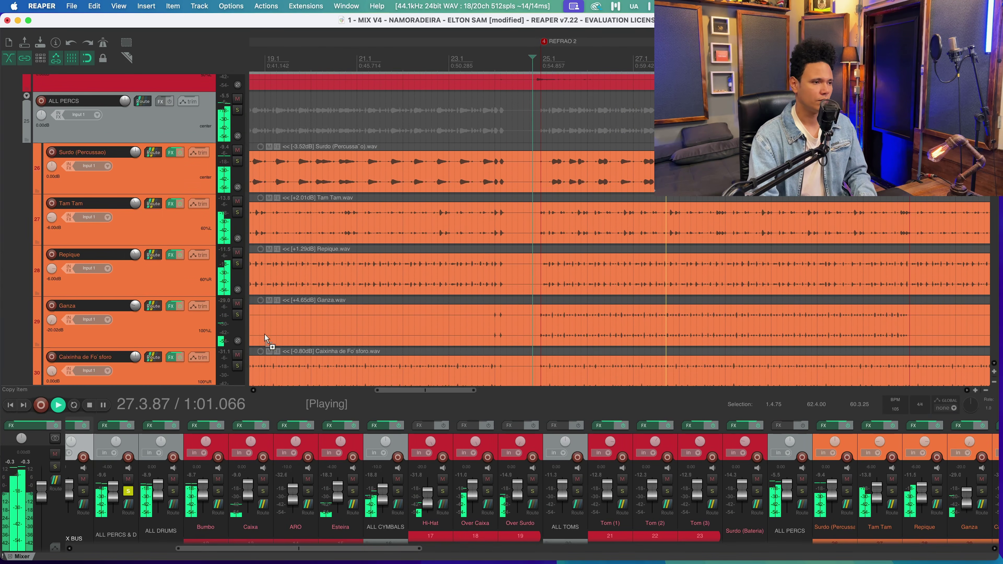
scroll(162, 282, down, 3)
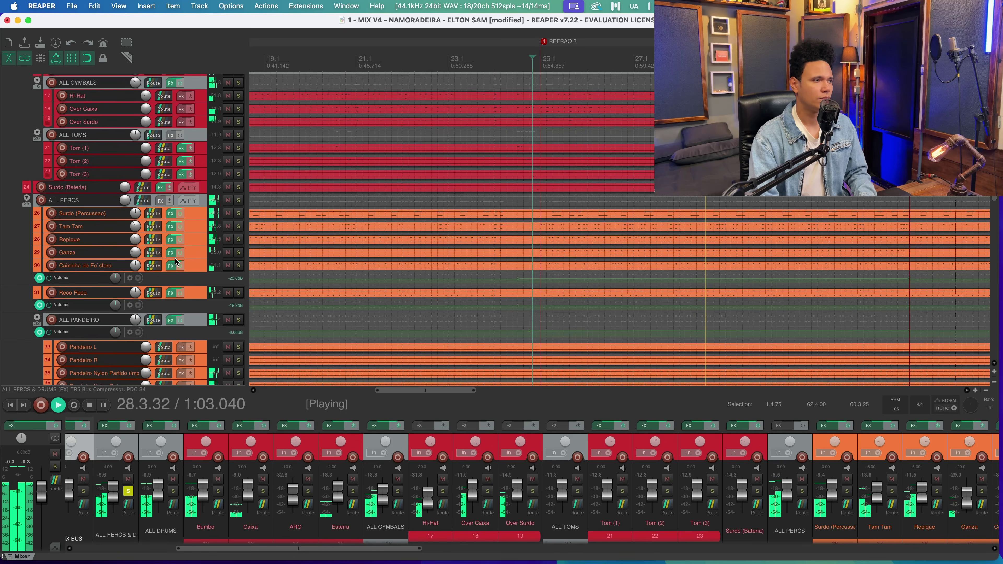
scroll(176, 264, up, 1)
key(space)
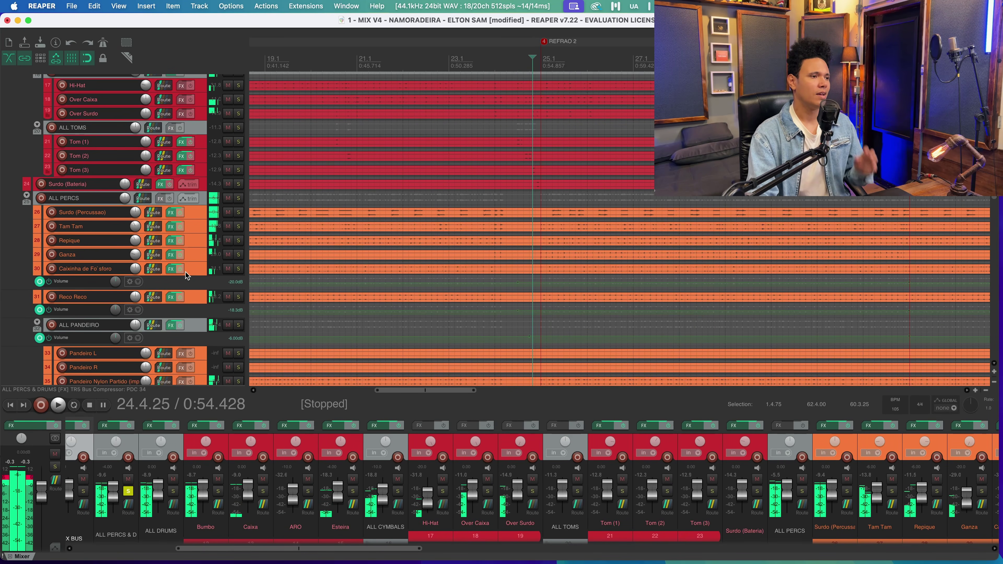
Step: Select the ALL DRUMS folder track and examine the tracks grouped under the drums and percussion folders
scroll(185, 275, up, 4)
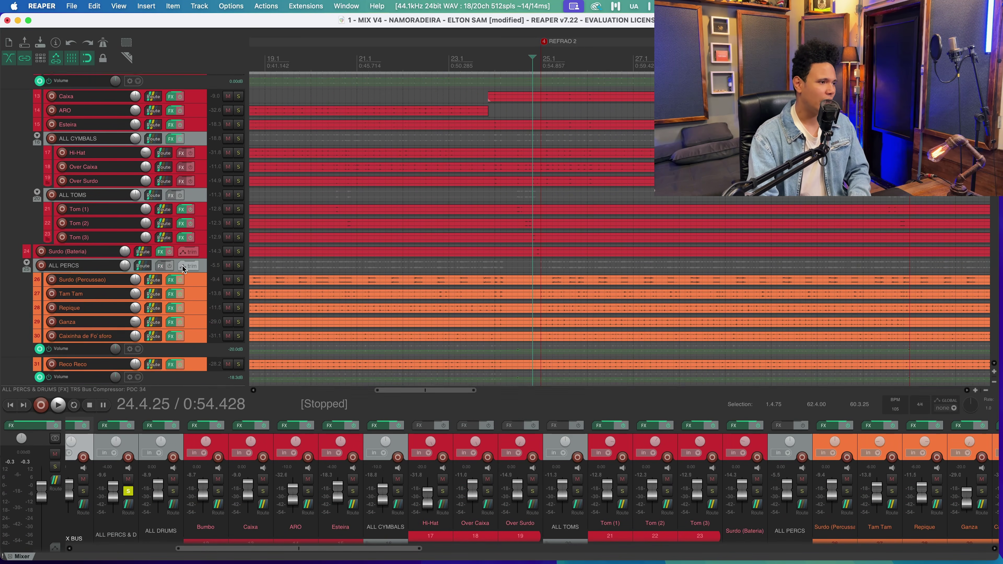
scroll(182, 268, up, 2)
scroll(182, 268, up, 1)
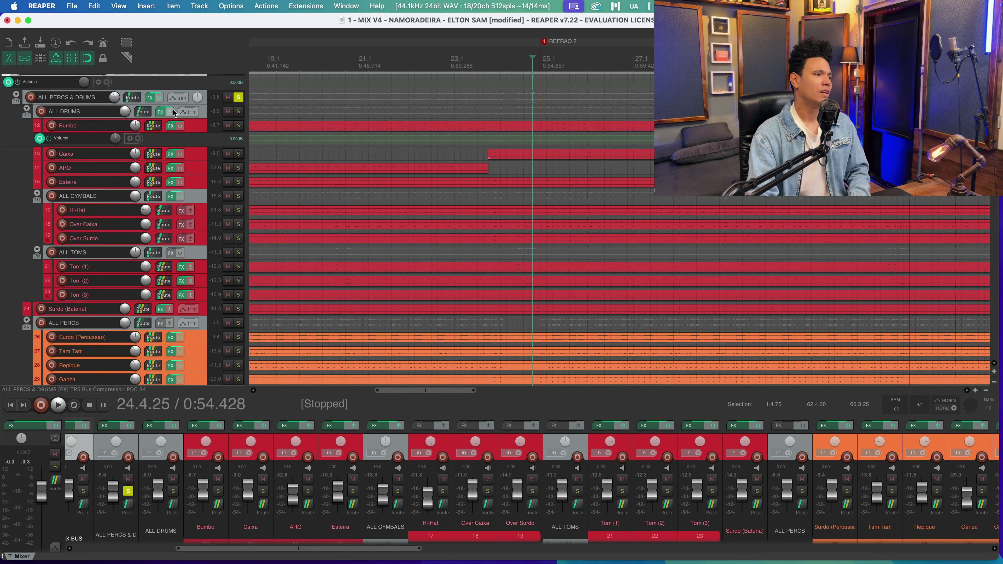
click(201, 113)
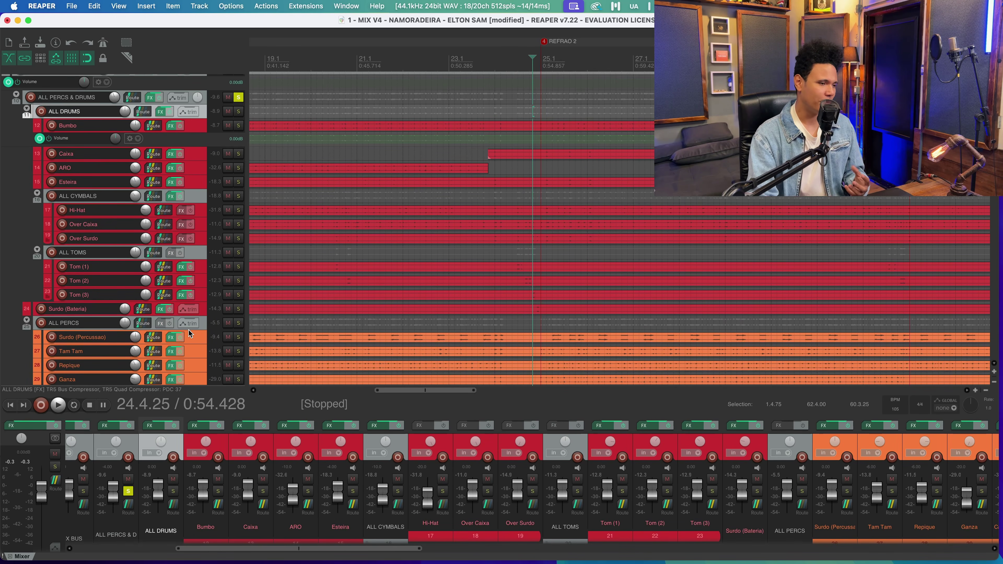
scroll(190, 333, down, 2)
scroll(189, 333, down, 3)
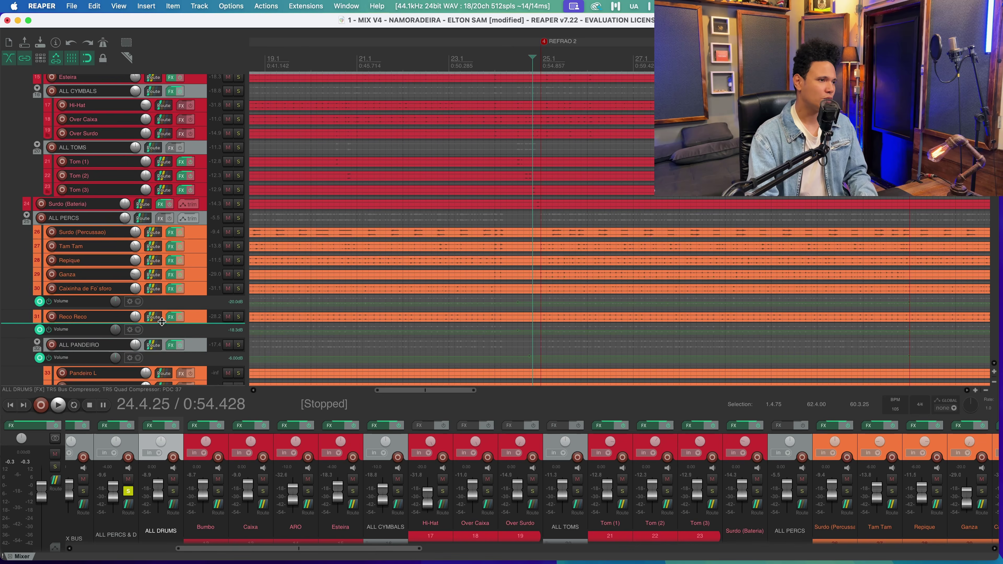
Step: Solo the ALL DRUMS folder track, play a passage, and remove the solo after stopping playback
scroll(174, 300, up, 4)
scroll(171, 293, up, 3)
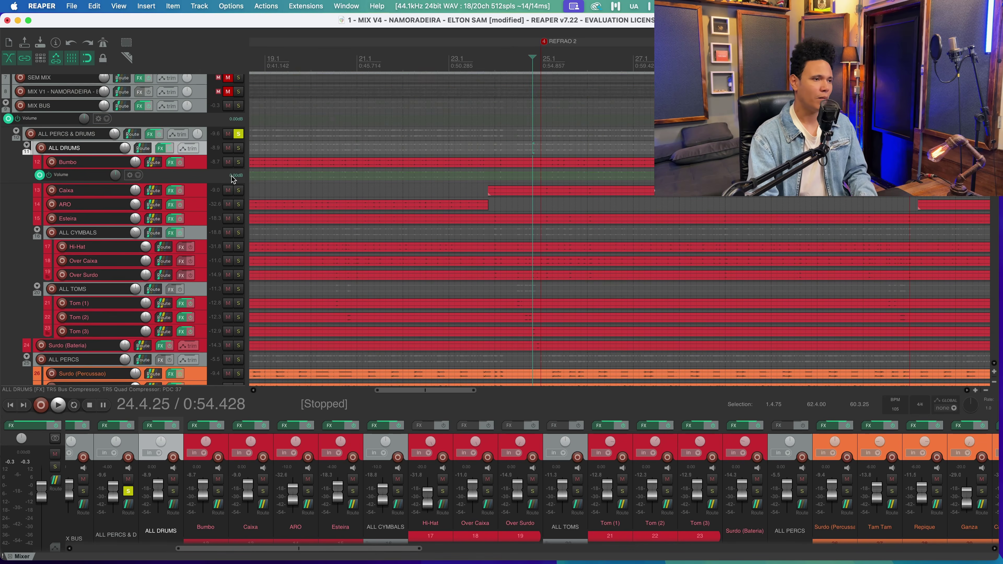
click(237, 149)
key(space)
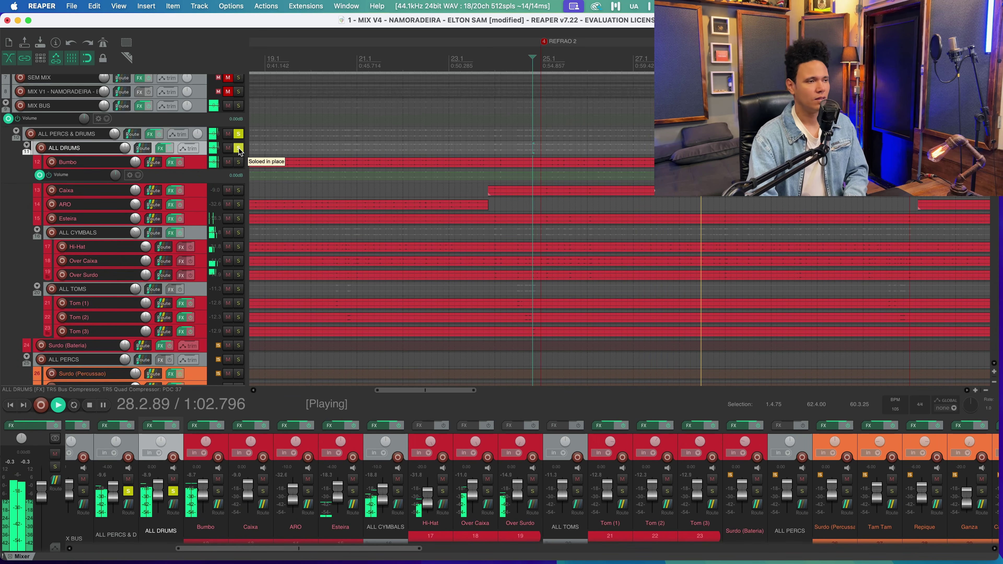
key(space)
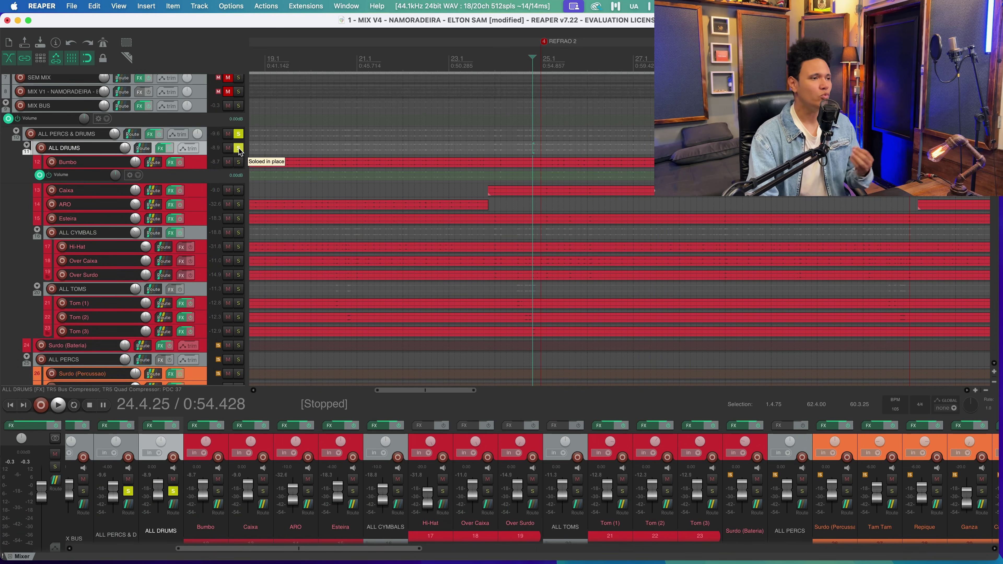
click(238, 148)
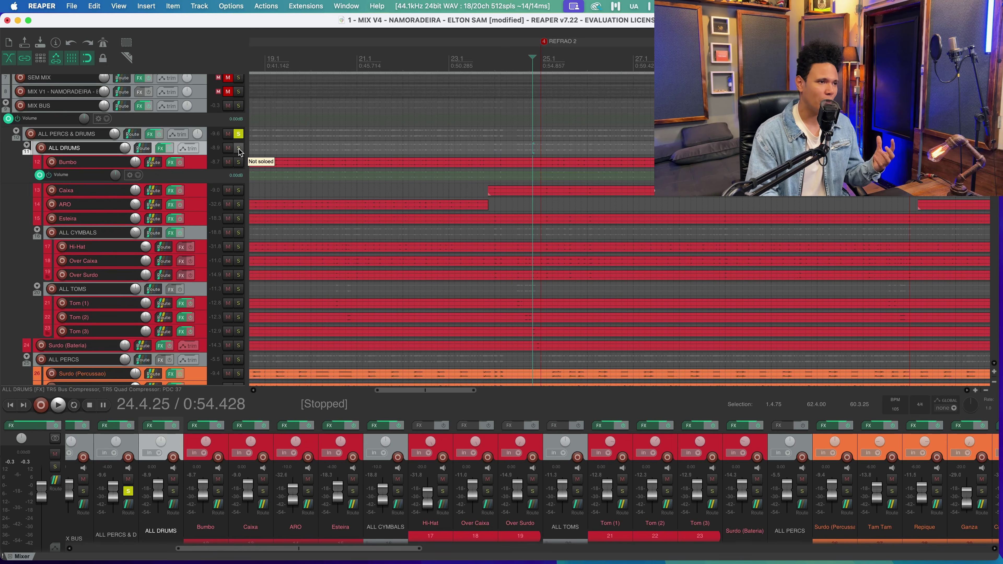
Step: Play from the REFRAO 2 marker at bar 25 and solo the ALL DRUMS bus during playback before stopping
scroll(204, 316, down, 1)
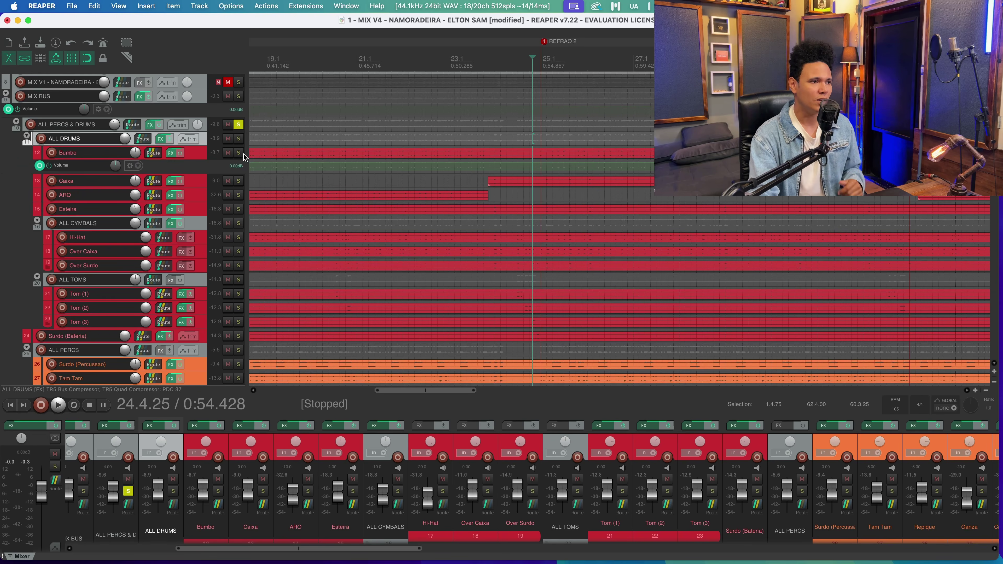
click(538, 60)
key(space)
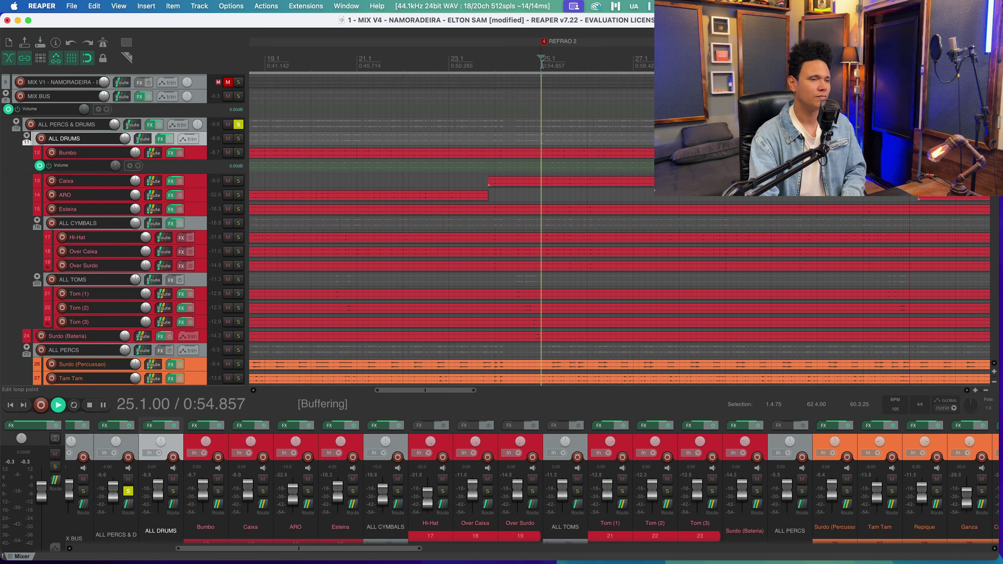
click(238, 140)
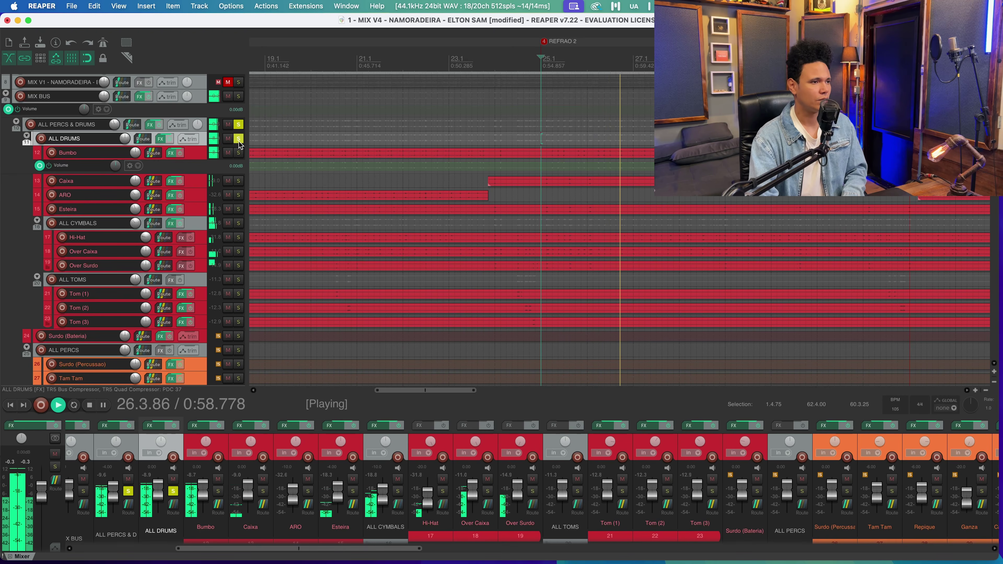
key(space)
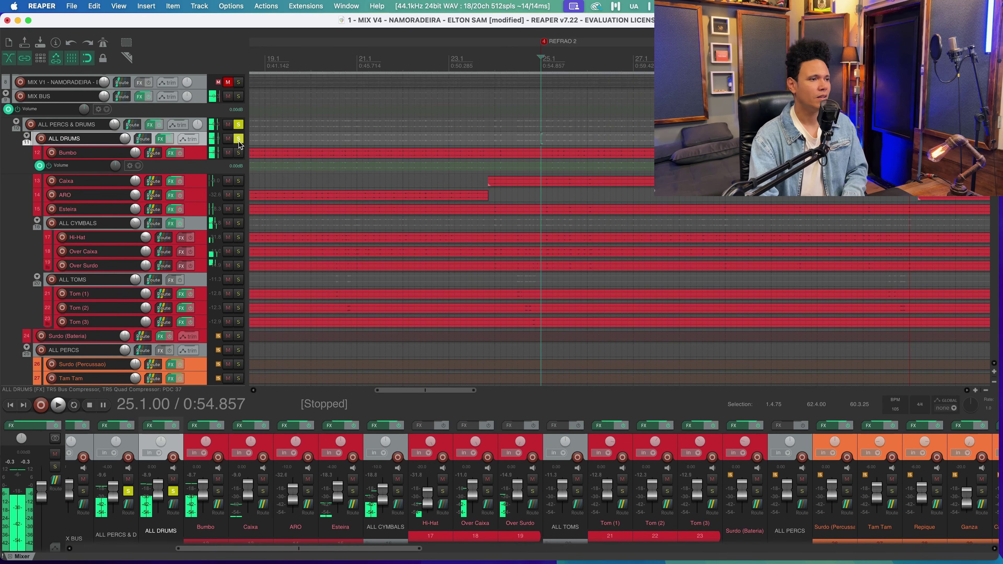
Step: Move the solo from ALL DRUMS to ALL PERCS, listen to the percussion from bar 25, and remove the solo
click(237, 351)
click(239, 138)
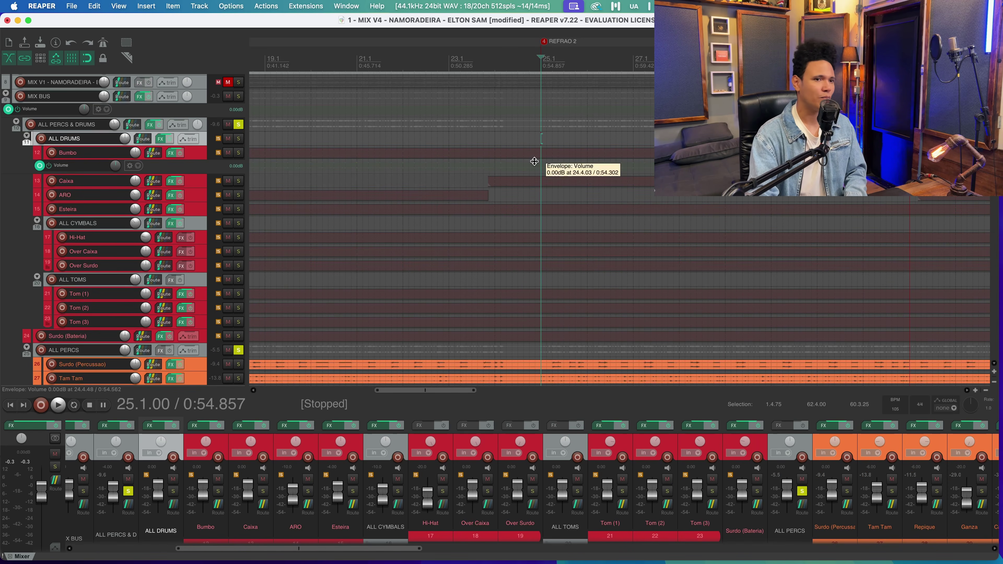
key(space)
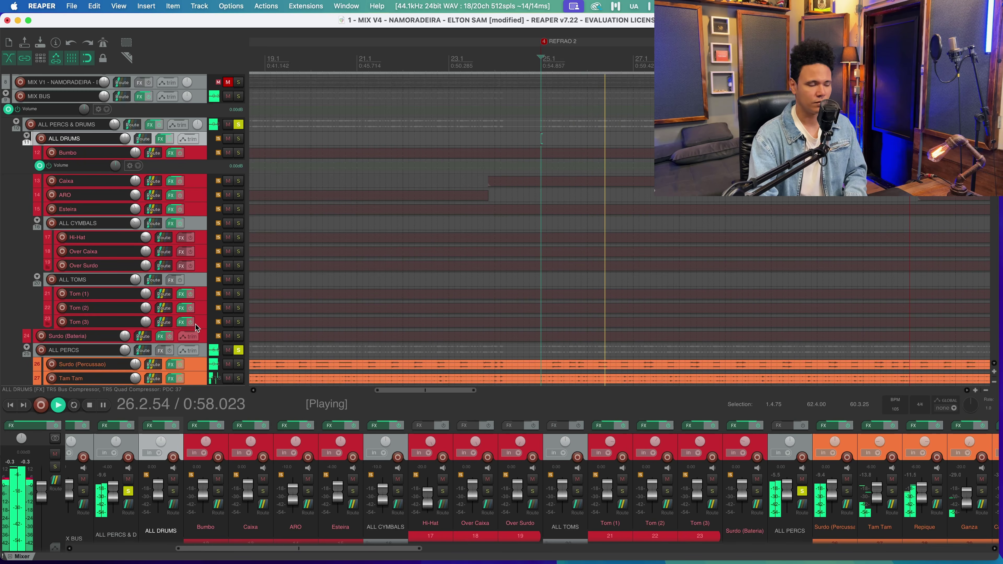
scroll(196, 325, down, 4)
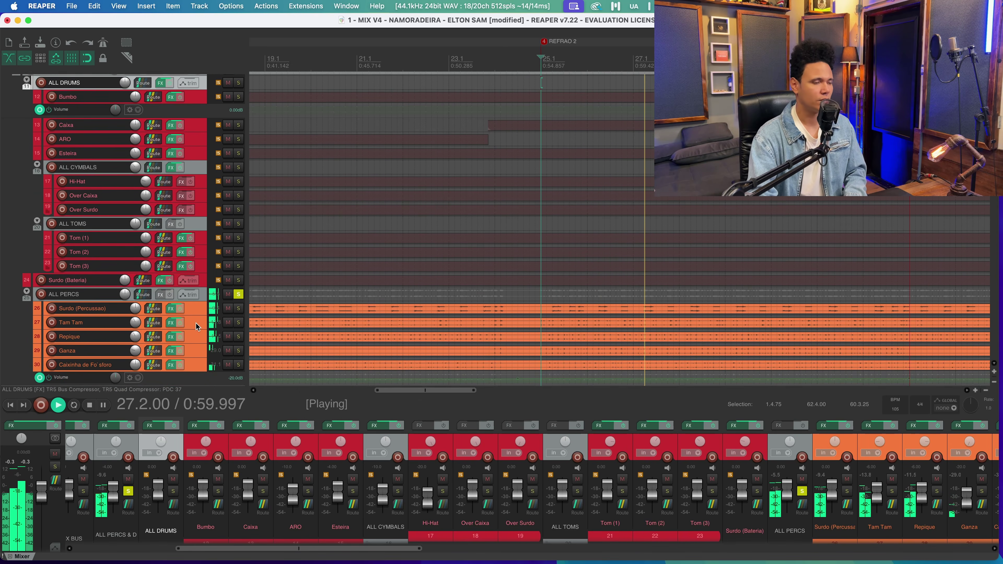
scroll(196, 325, down, 3)
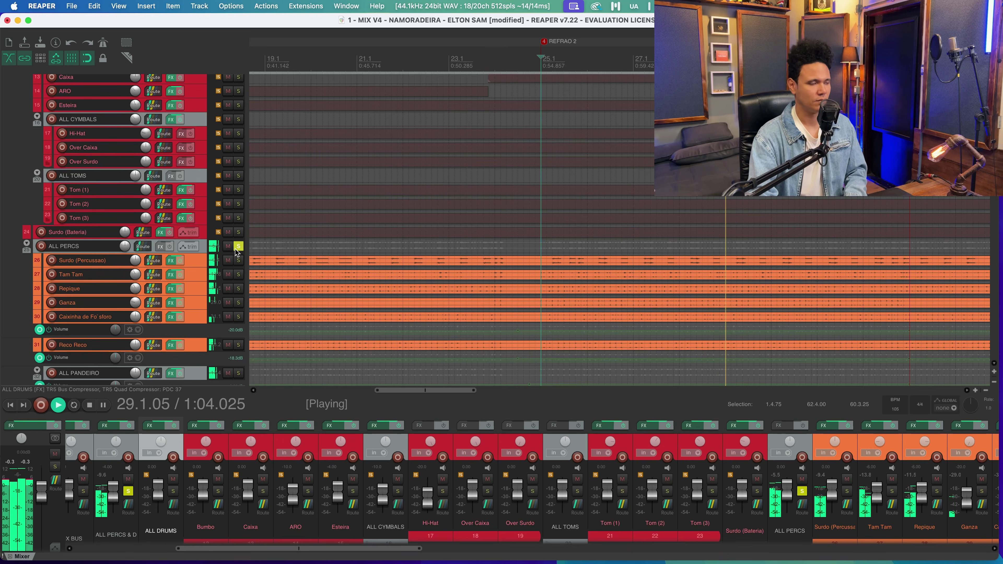
key(space)
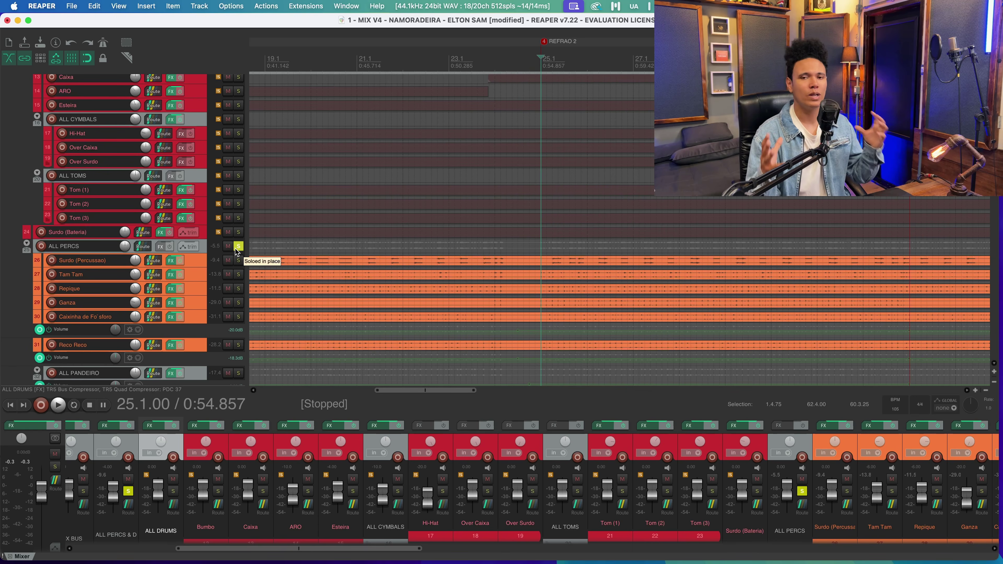
click(238, 246)
Step: Play the combined ALL PERCS & DRUMS bus from bar 25 and stop playback
scroll(192, 250, up, 2)
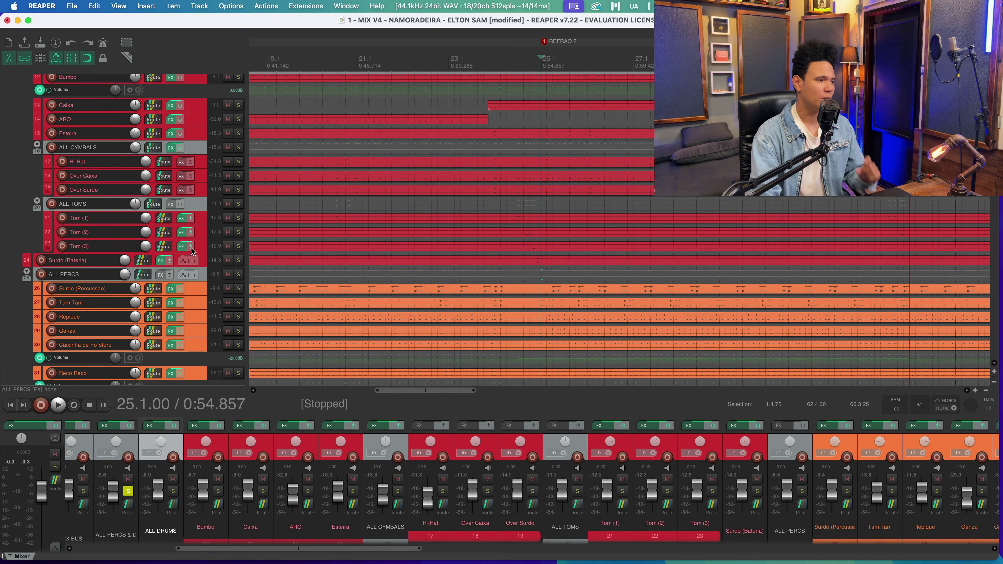
scroll(331, 217, left, 2)
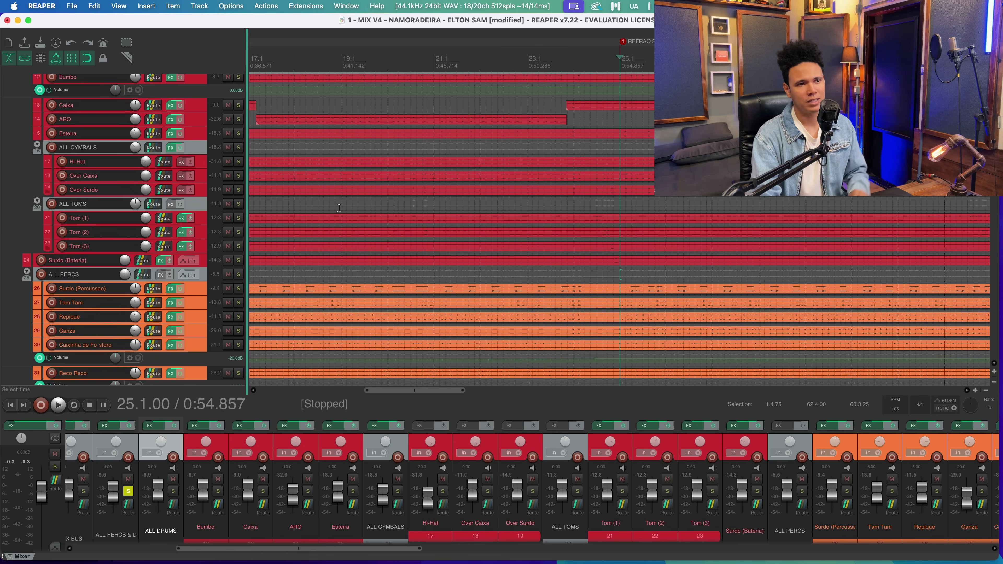
key(space)
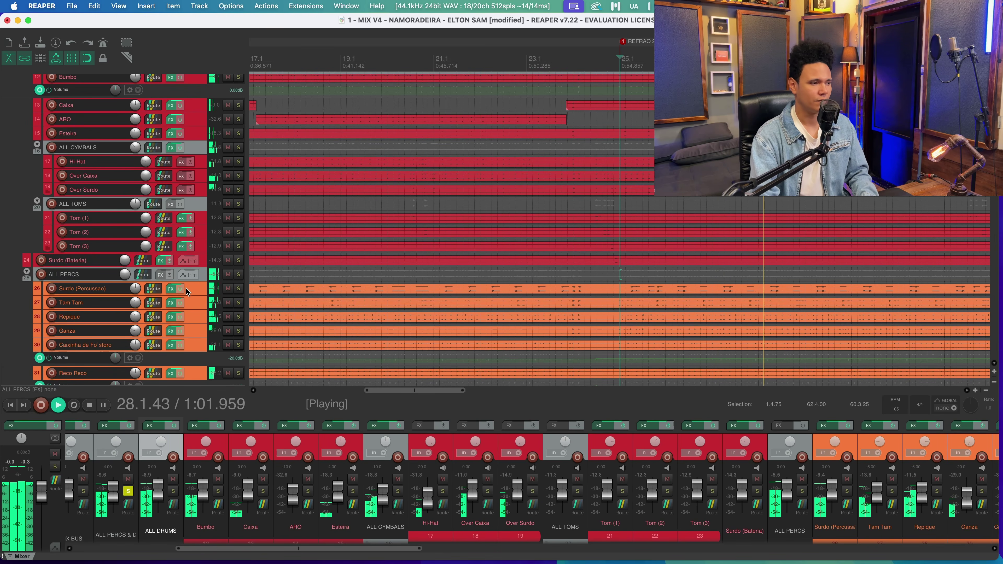
key(space)
Step: Enlarge the mixer to show the plug-in inserts above the drum and percussion channels
drag(477, 415, 477, 300)
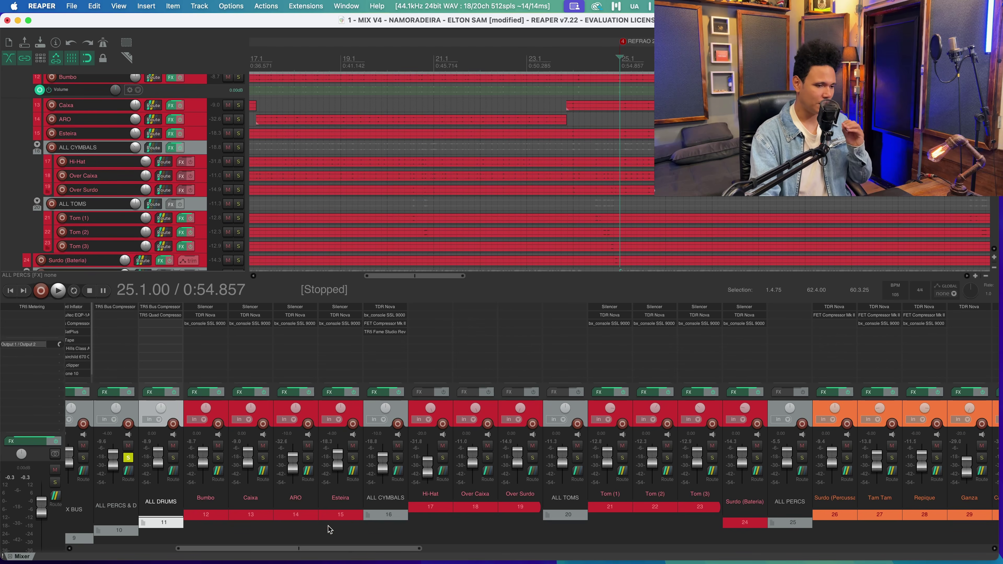
drag(347, 548, 377, 552)
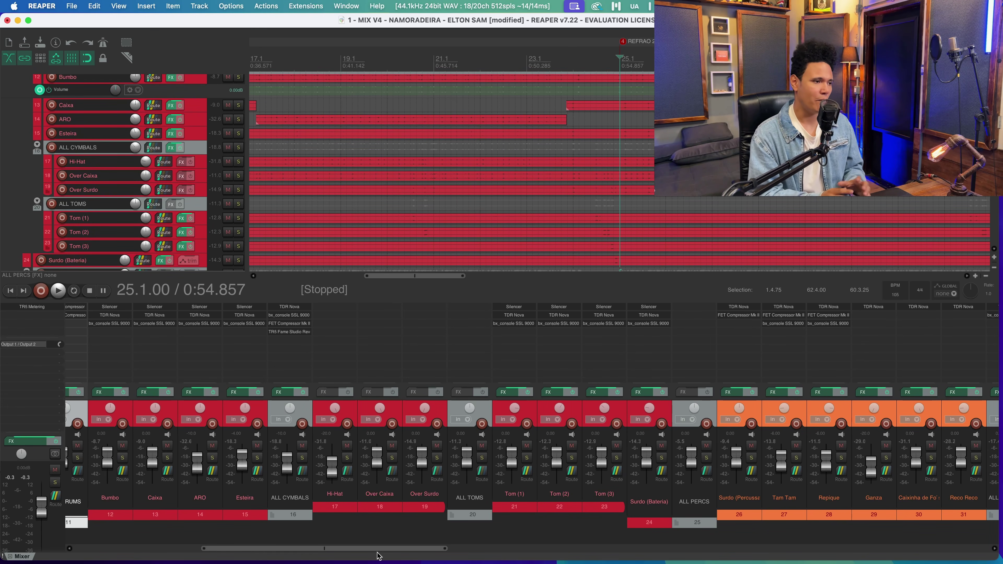
scroll(379, 545, left, 3)
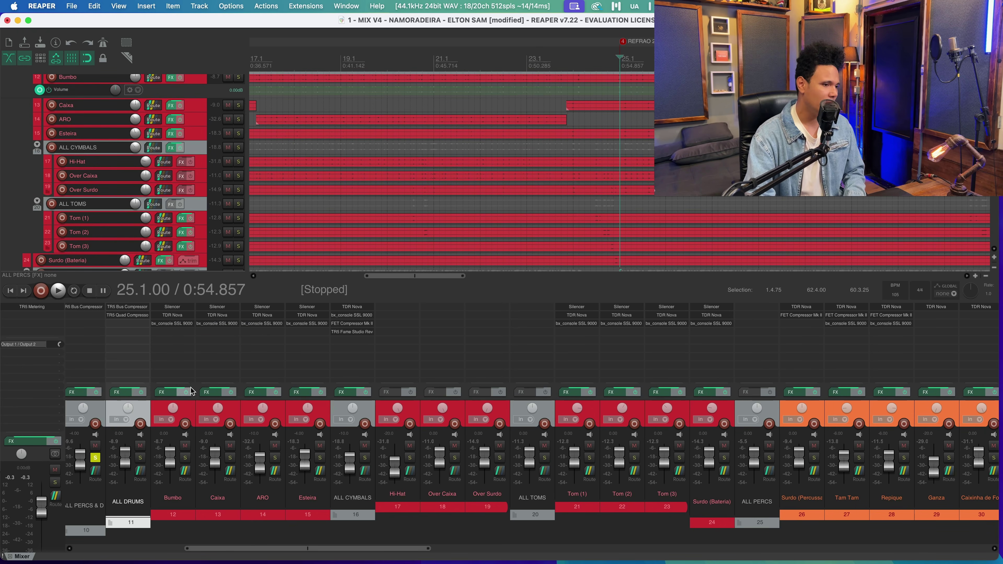
Step: Solo Bumbo instead of ALL PERCS & DRUMS and play it from bar 25 with its TDR Nova equalizer open, stopping afterward
click(193, 408)
click(95, 458)
click(185, 457)
key(space)
click(173, 316)
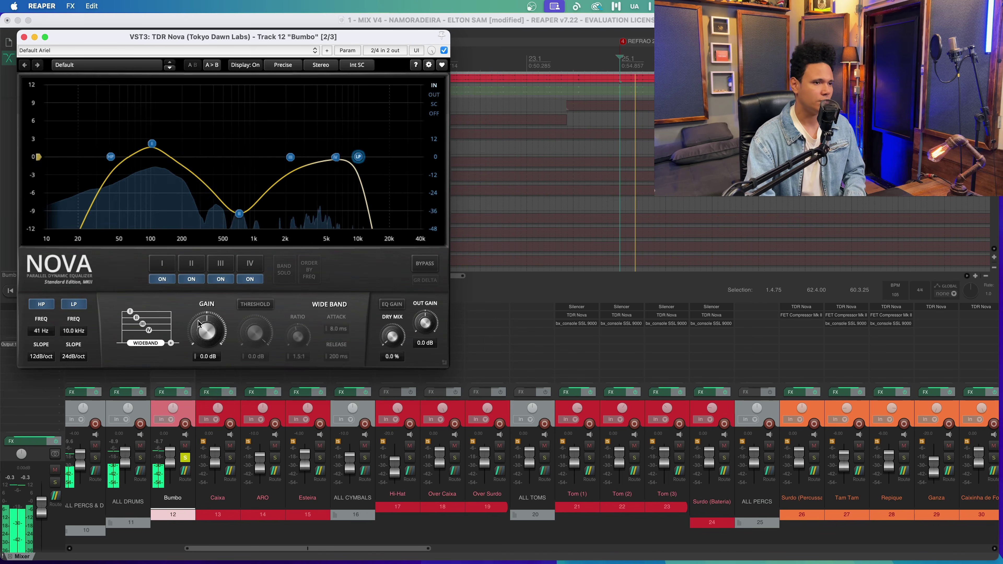
click(619, 65)
key(space)
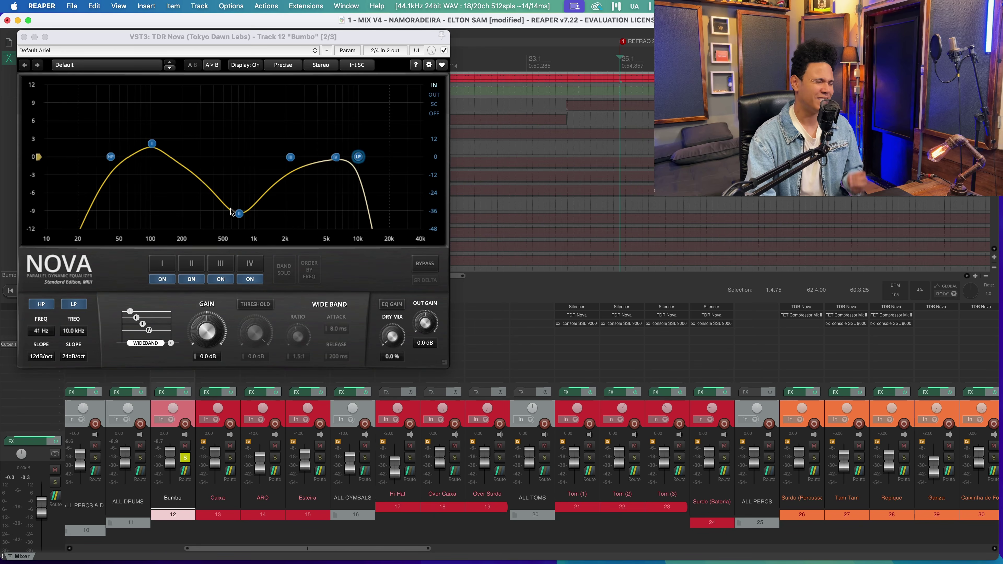
Step: Bypass TDR Nova on Bumbo, play from bar 25, and re-enable it during playback to compare the sound
click(445, 51)
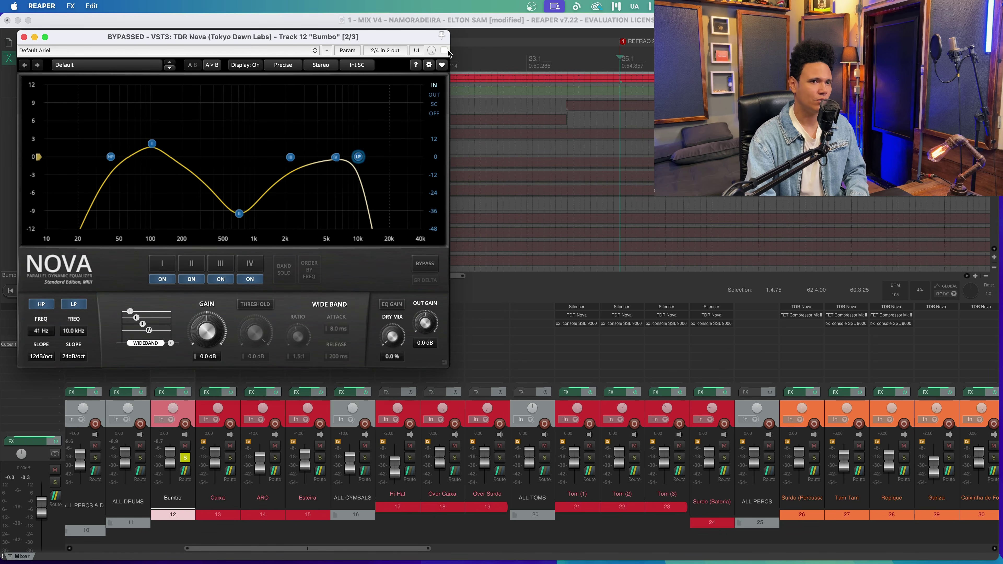
click(621, 60)
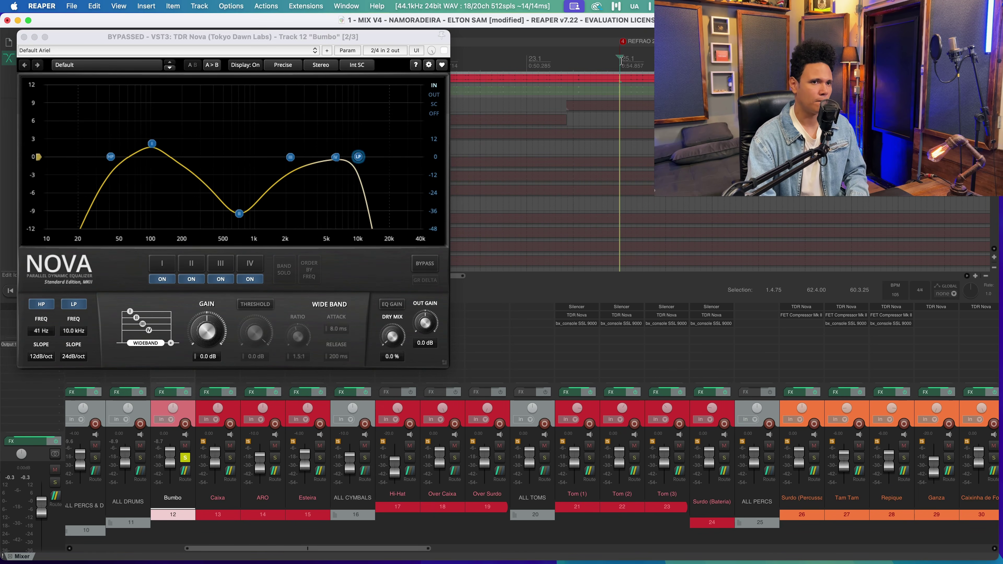
key(space)
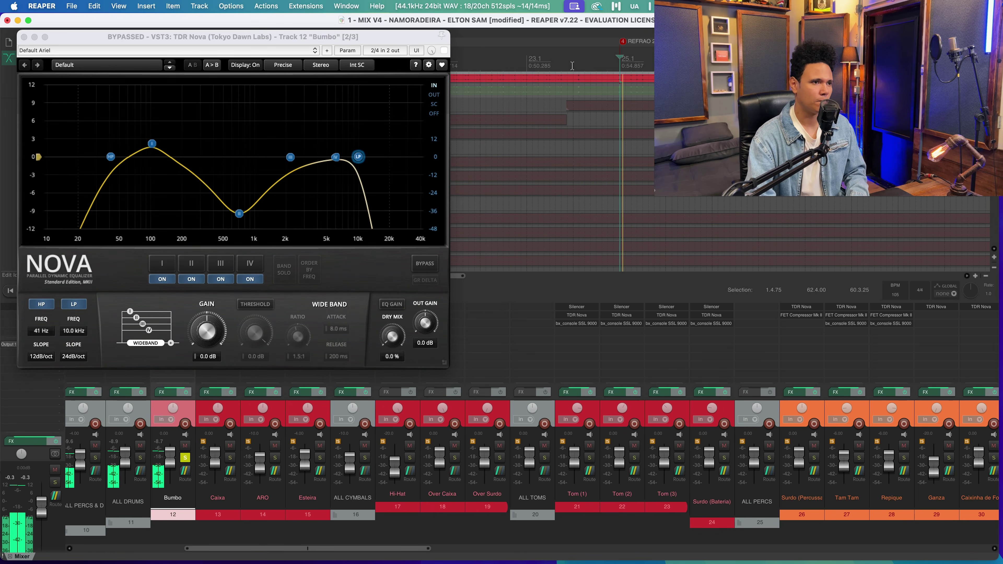
click(445, 52)
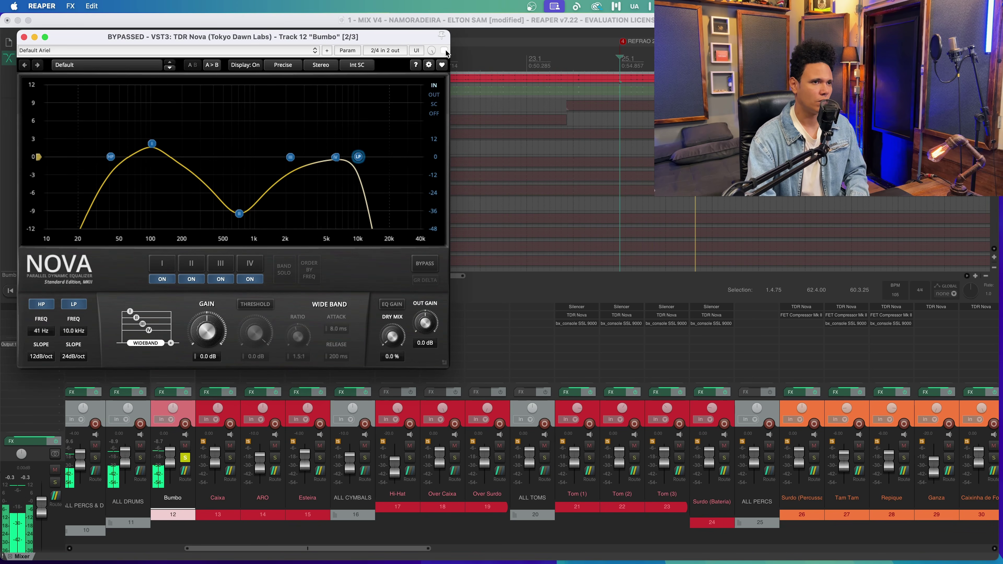
click(444, 51)
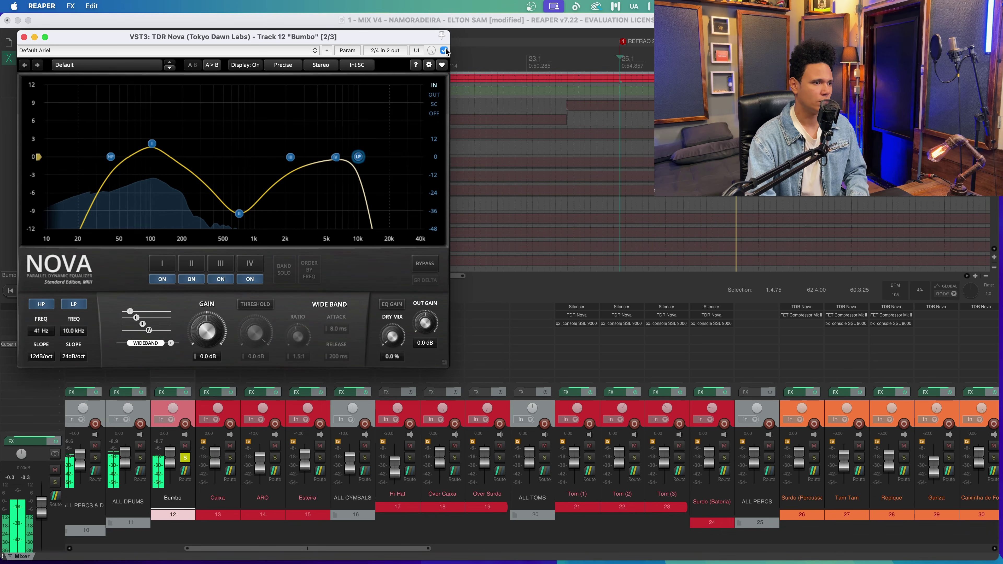
key(space)
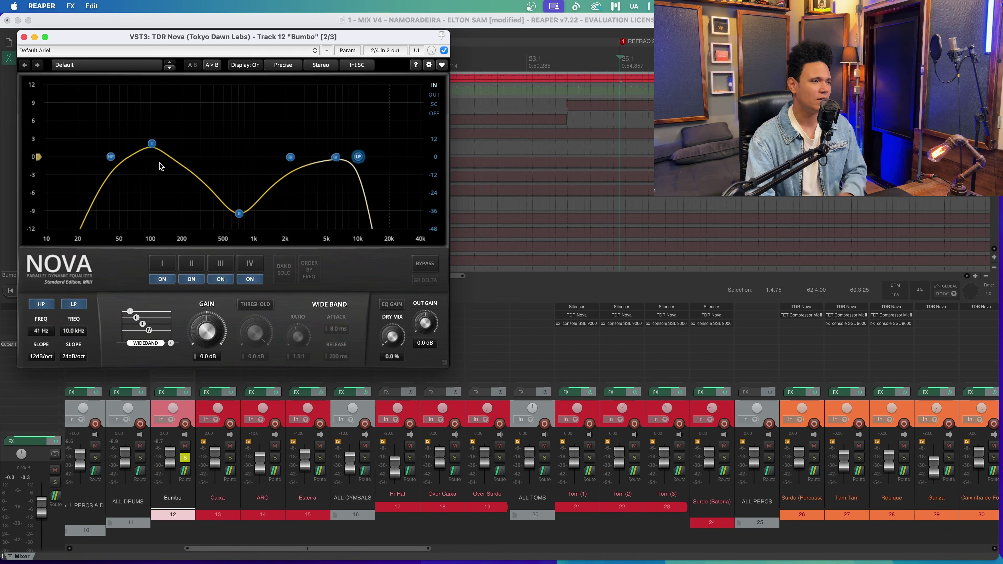
Step: Listen to the equalized Bumbo once more, stop playback, and close its TDR Nova window
key(space)
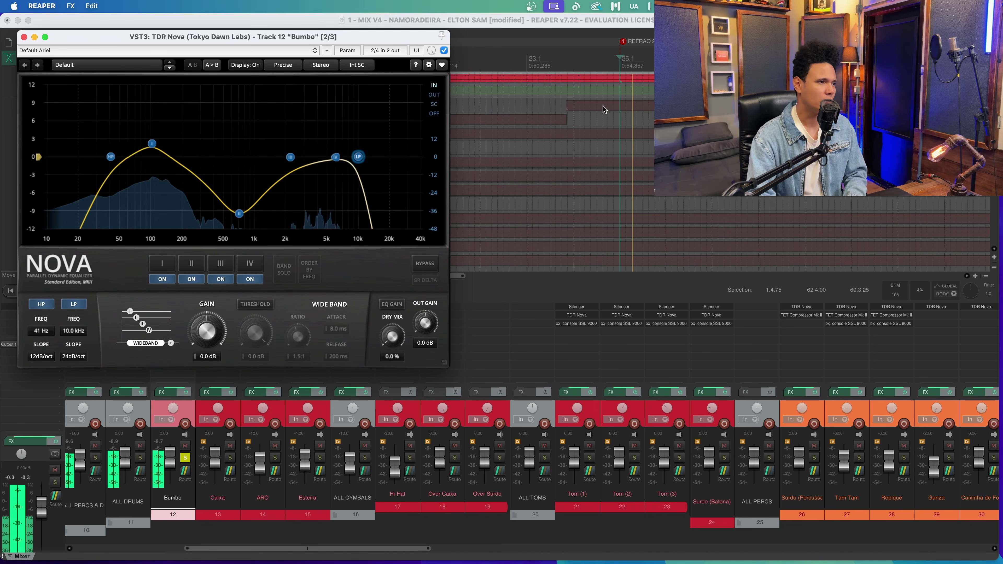
key(space)
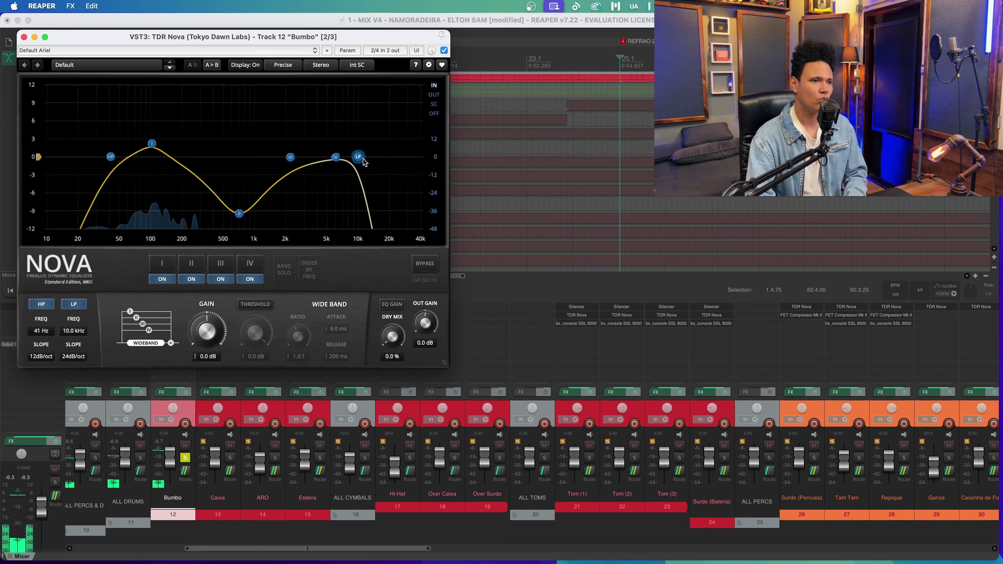
click(24, 37)
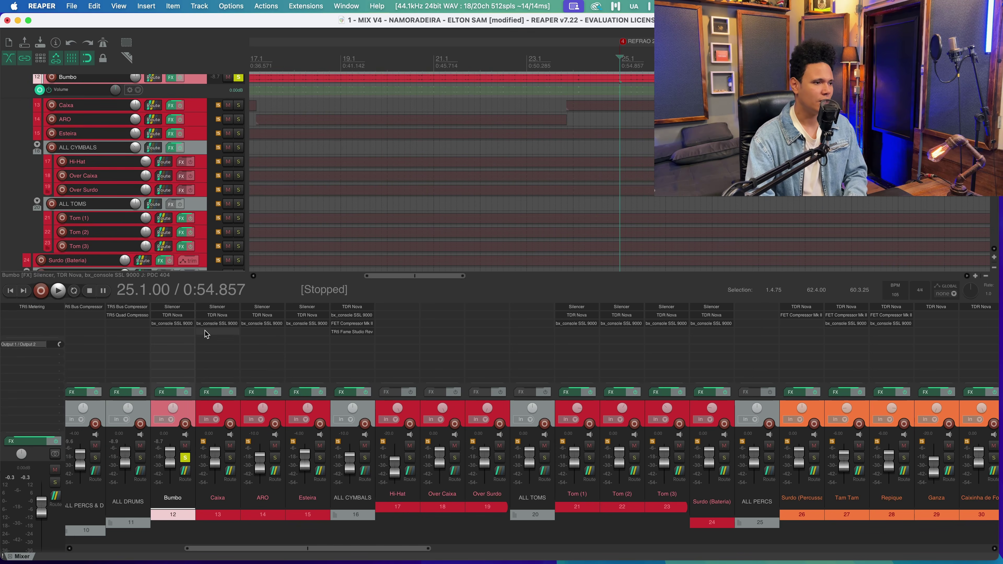
Step: Open the bx_console SSL 9000 J plug-in on Bumbo, examine its channel strip settings, and close it
click(170, 323)
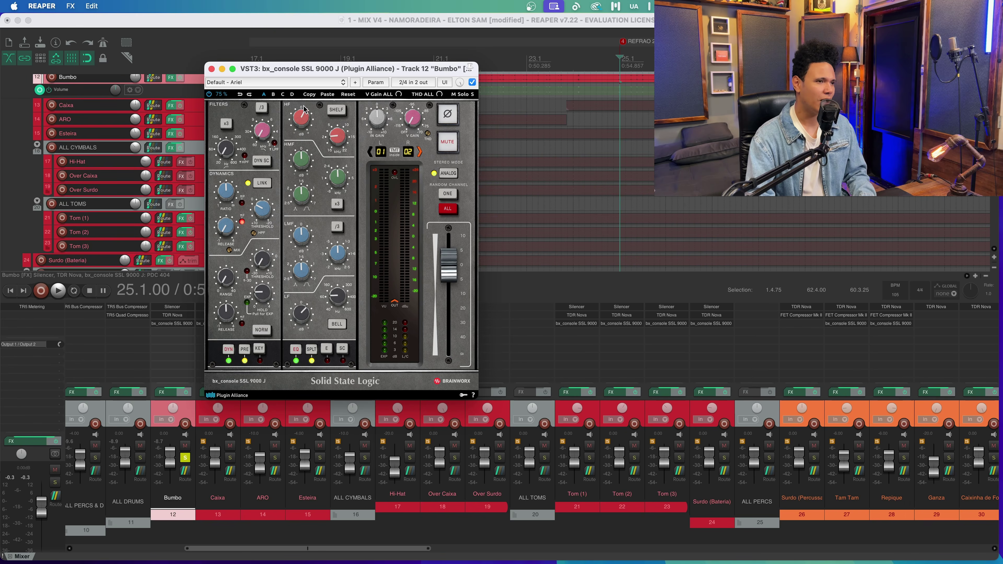
drag(342, 71, 351, 71)
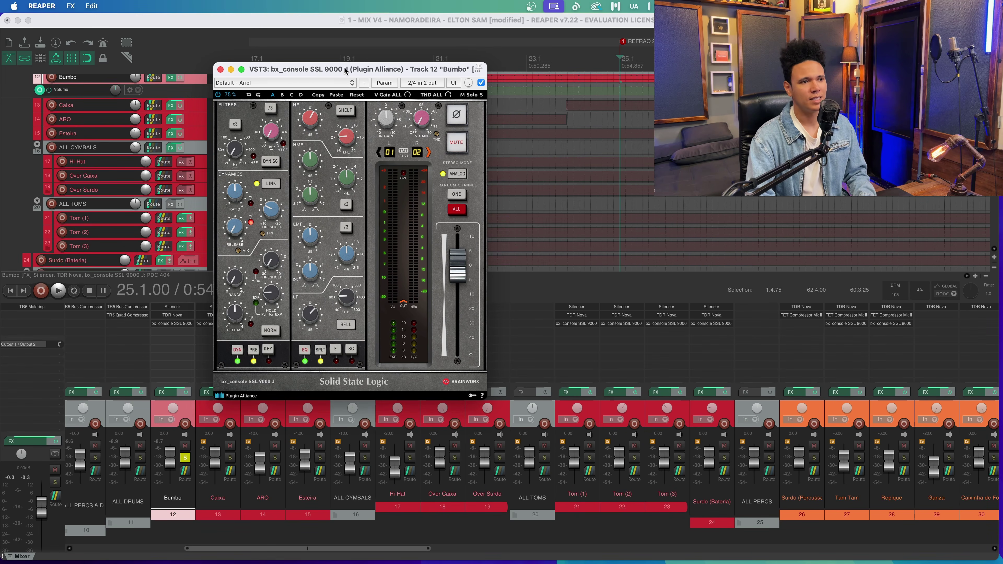
click(220, 69)
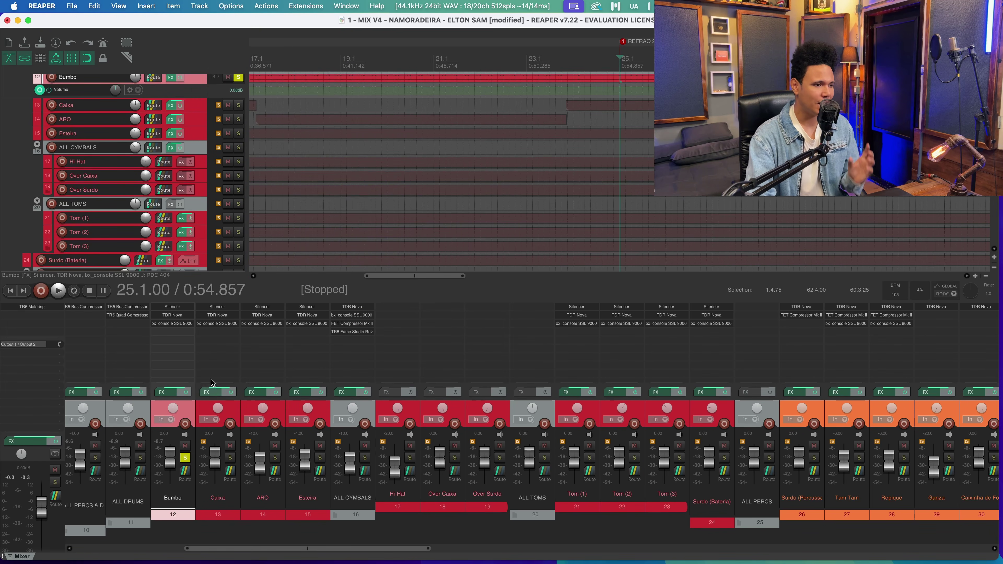
Step: Open the TDR Nova equalizer on the Caixa track, examine its curve, and close it
click(225, 315)
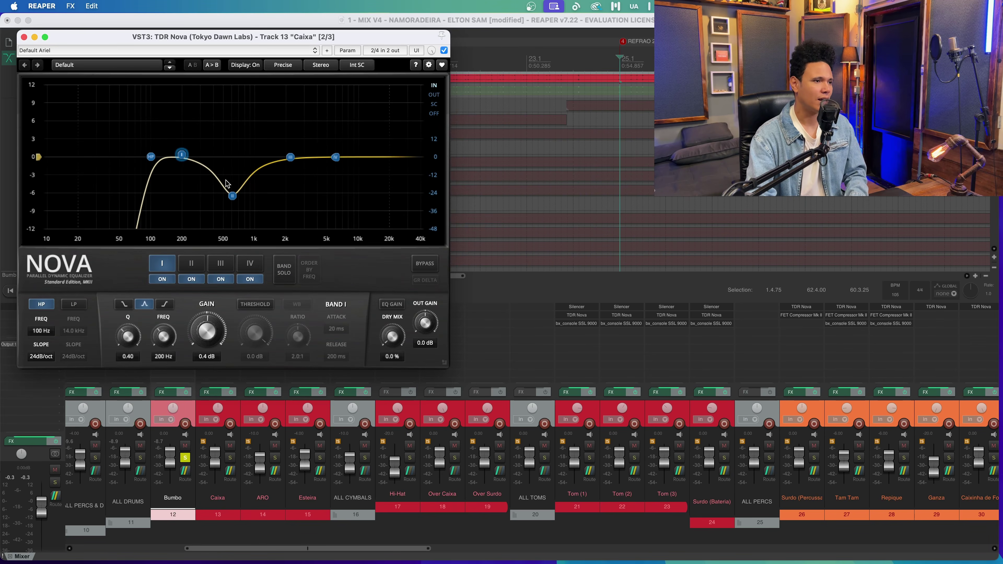
click(24, 37)
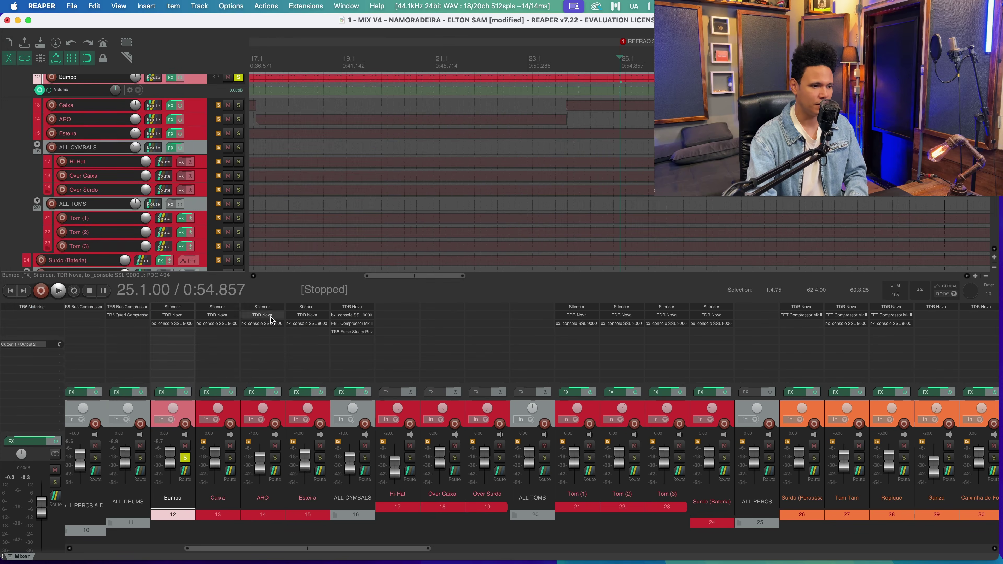
Step: Open, examine, and close the TDR Nova equalizer on the Tom (1), Tom (2), and Tom (3) tracks one after another
click(576, 315)
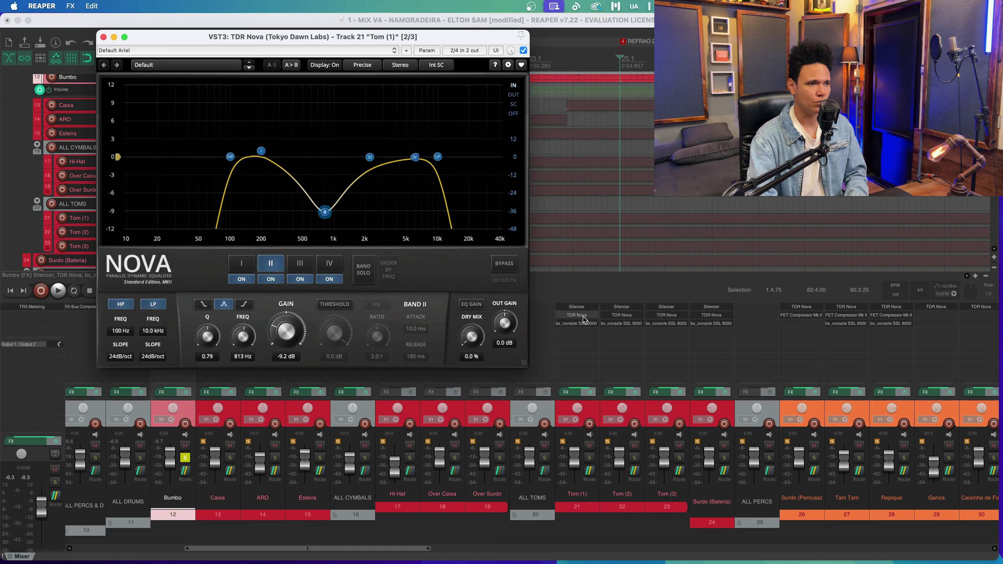
click(103, 36)
click(627, 317)
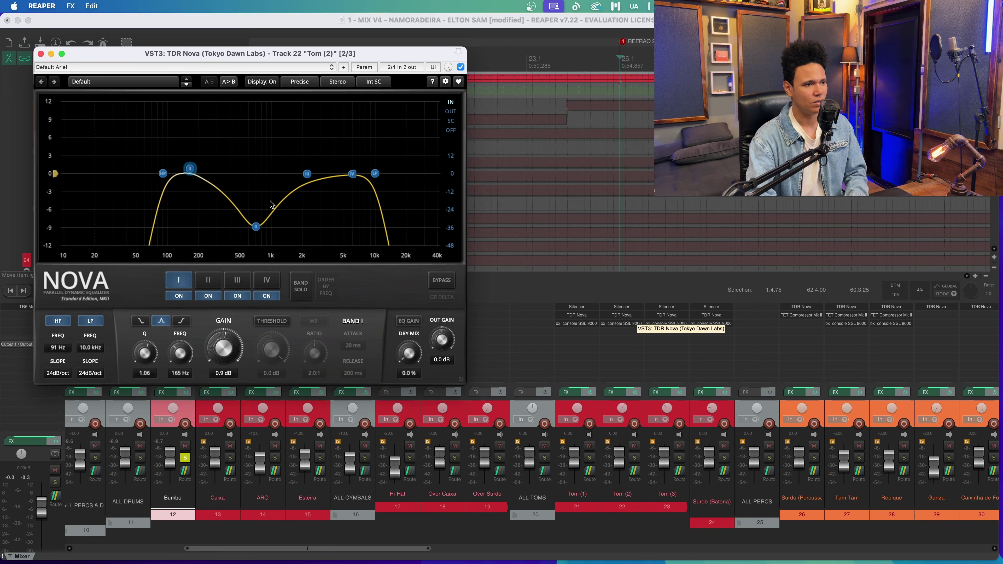
click(40, 53)
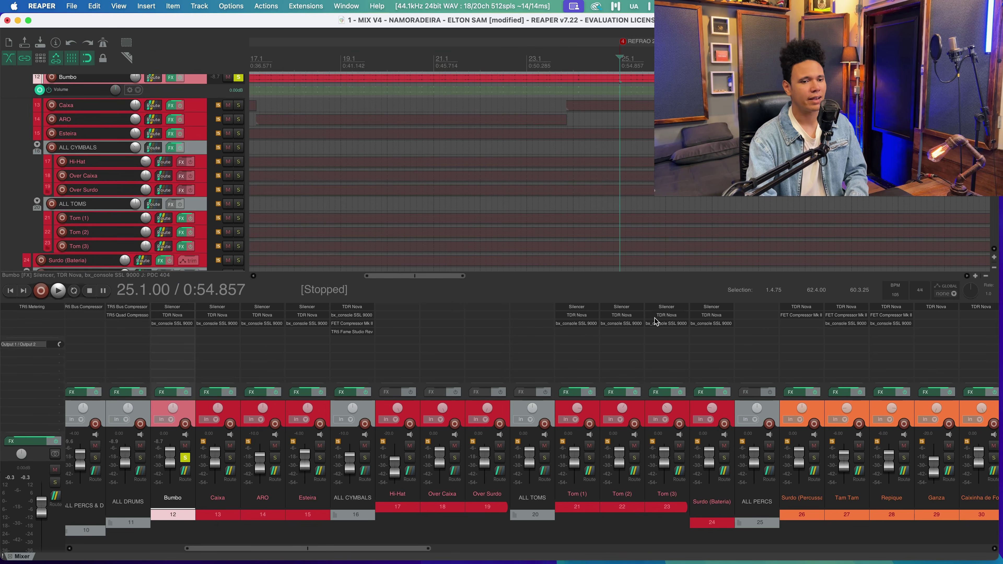
click(666, 315)
click(24, 37)
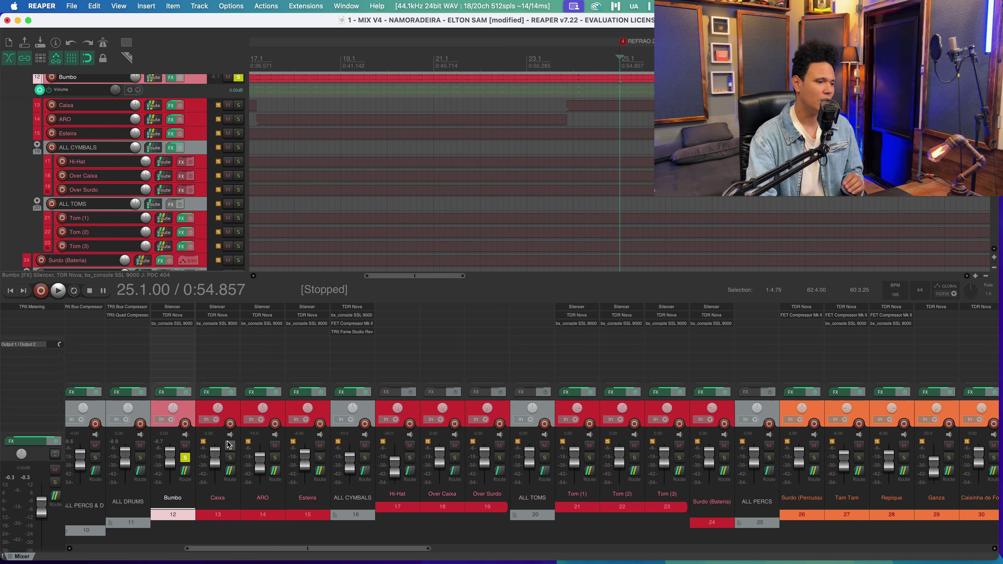
Step: Select the Surdo (Percussao) track, open its TDR Nova equalizer, examine the curve, and close it
scroll(669, 415, right, 5)
scroll(669, 417, right, 1)
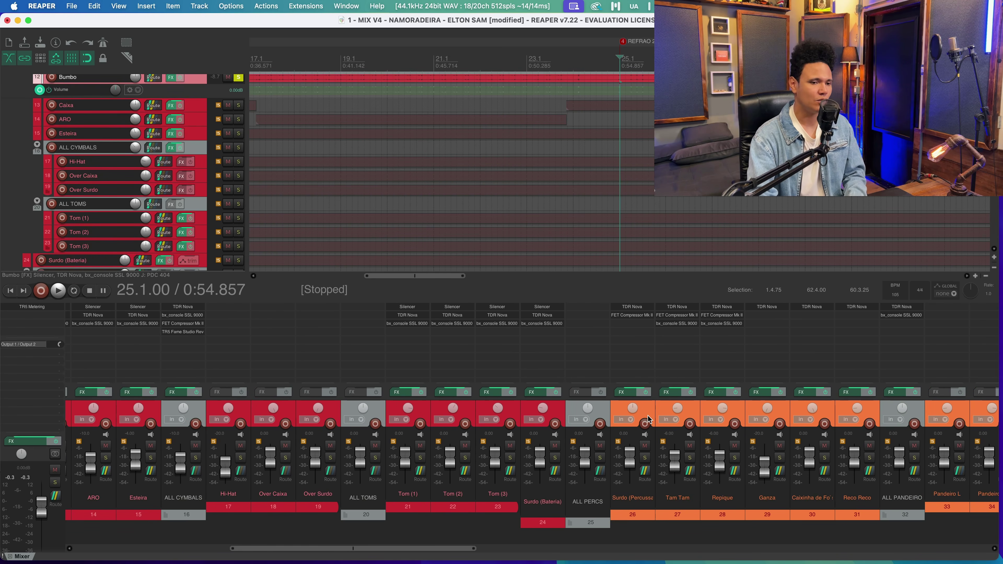
click(650, 414)
click(631, 307)
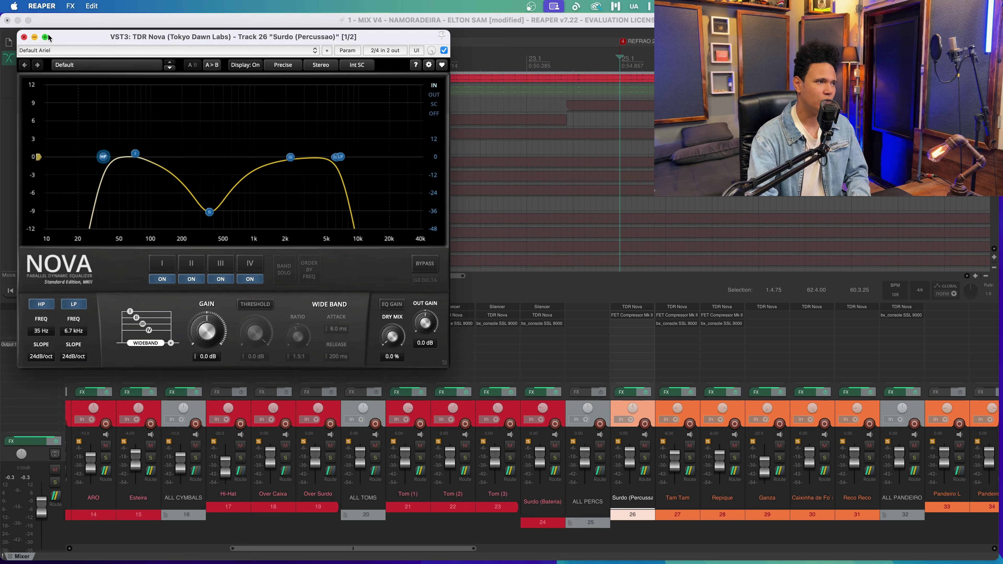
click(24, 37)
Step: Clear the solo on Bumbo, solo Surdo (Percussao) instead, and play it from bar 25
scroll(387, 395, left, 3)
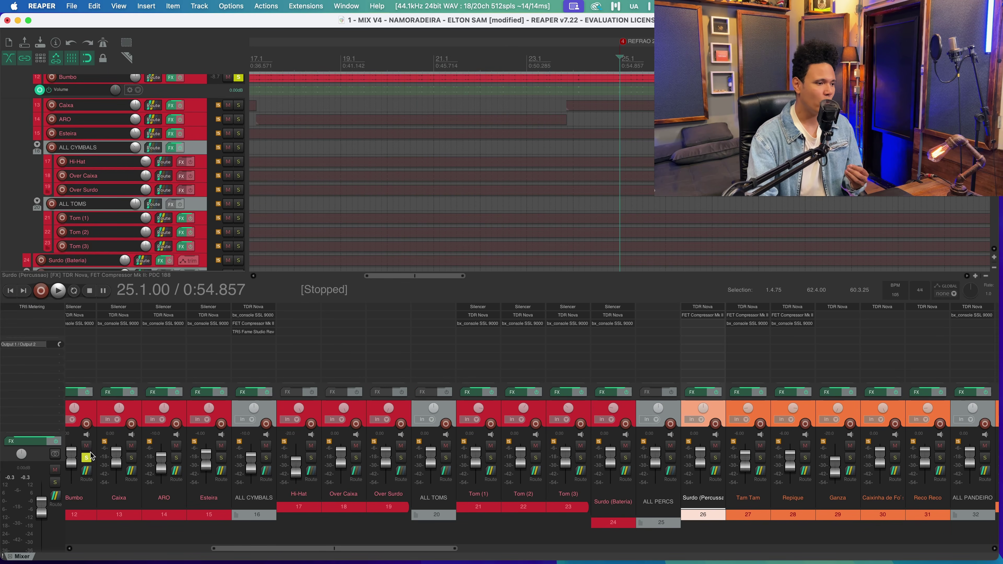
click(87, 457)
scroll(644, 467, right, 2)
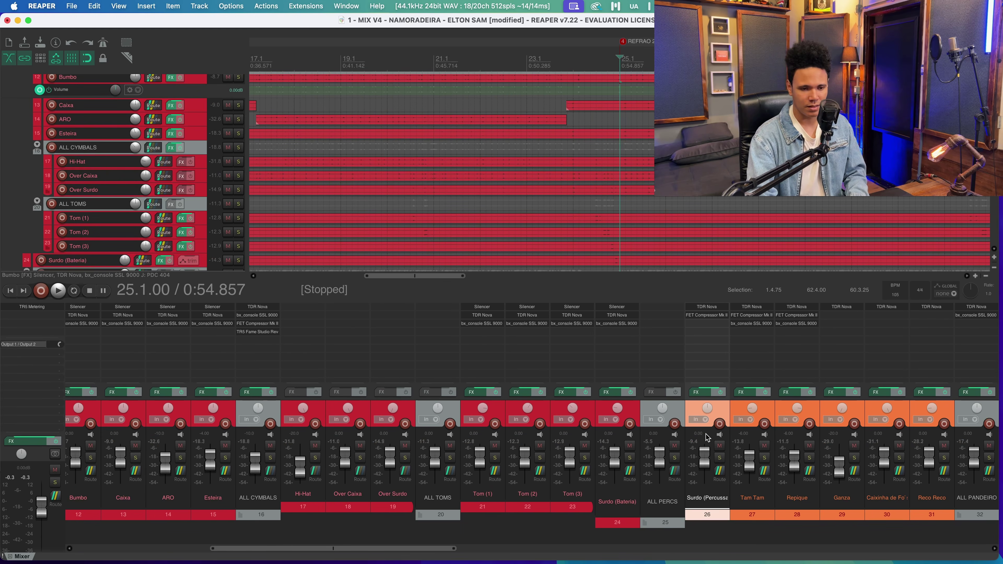
click(659, 458)
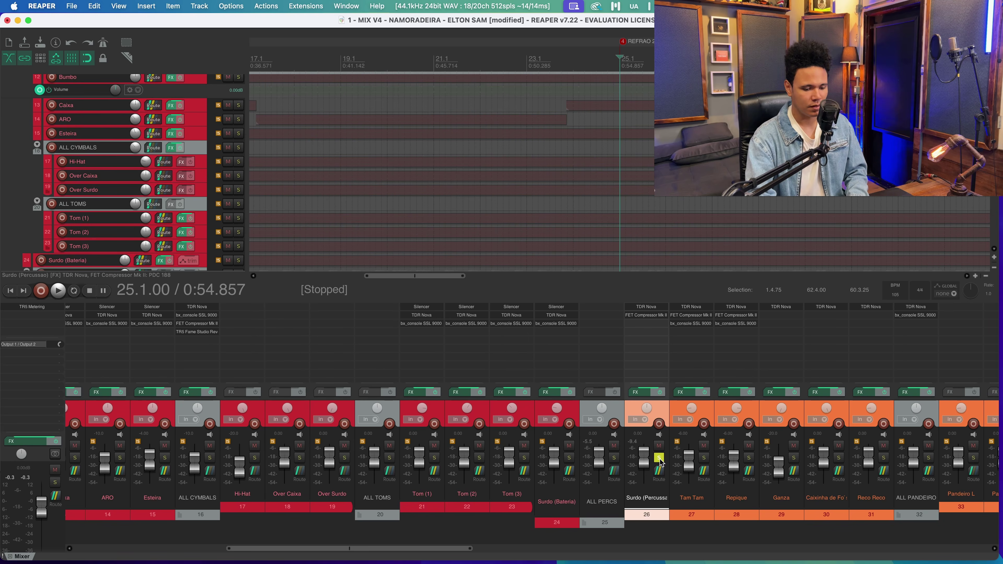
key(space)
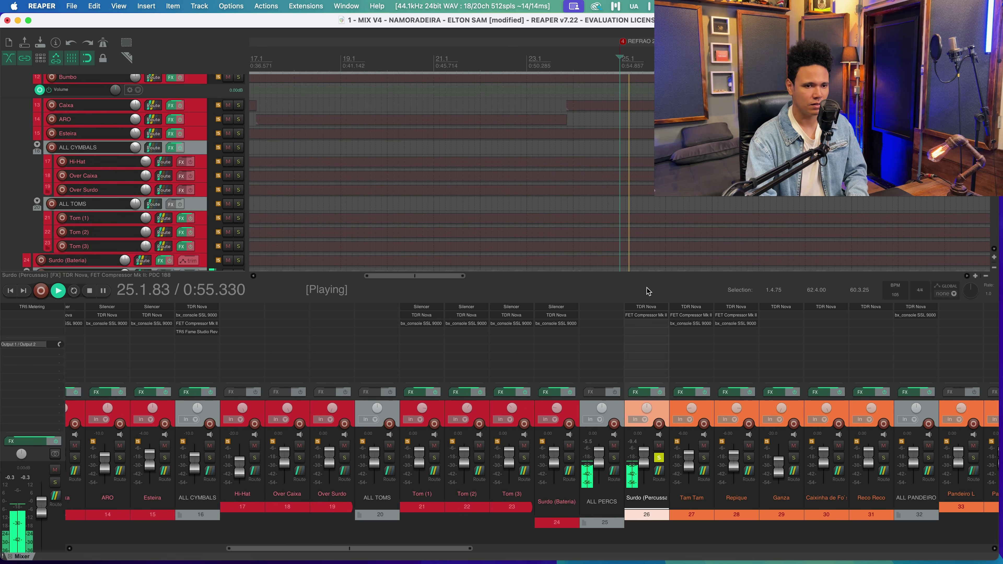
Step: Open TDR Nova on Surdo (Percussao) and compare the track's playback with its whole effects chain bypassed and re-enabled
click(652, 310)
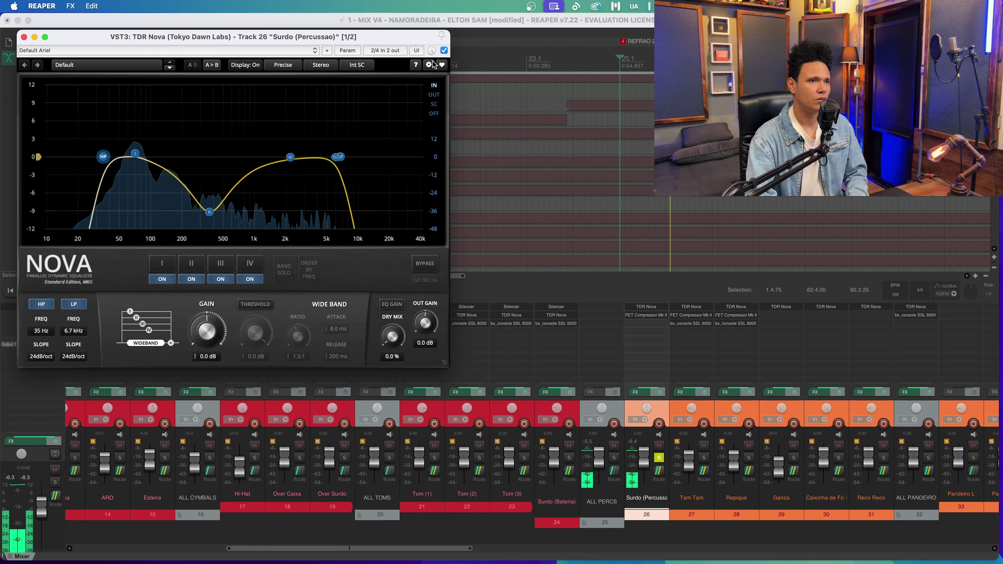
click(661, 395)
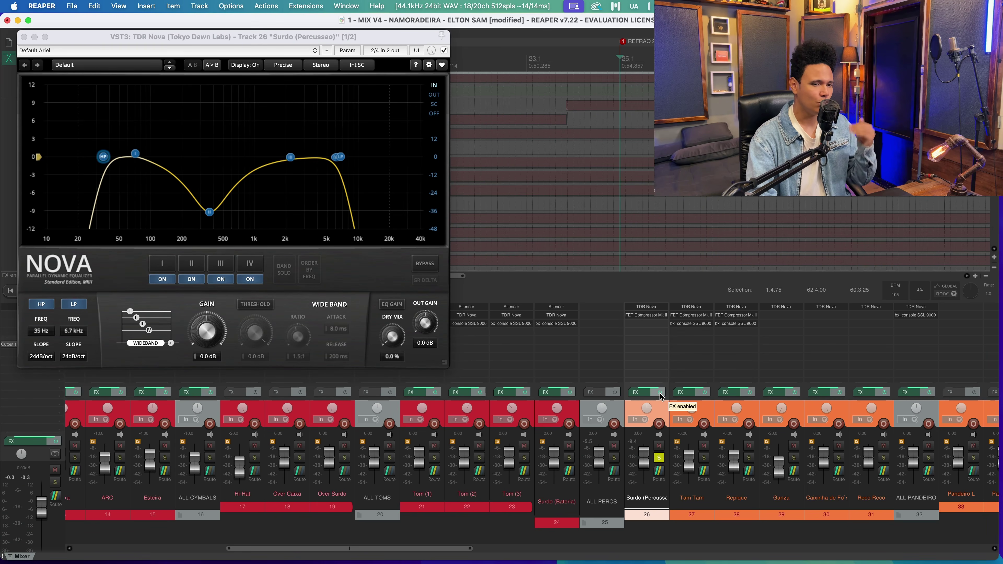
click(659, 393)
key(space)
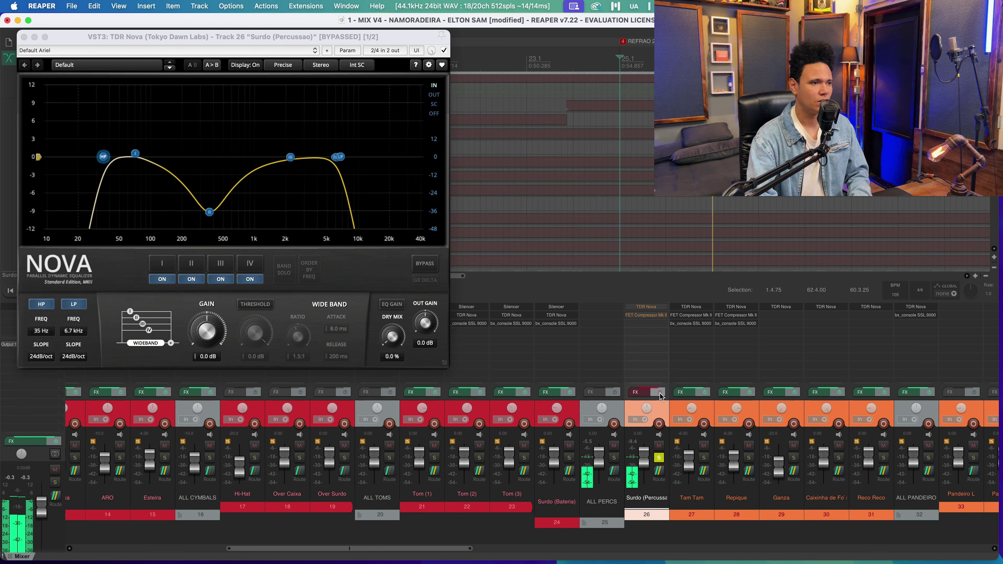
key(space)
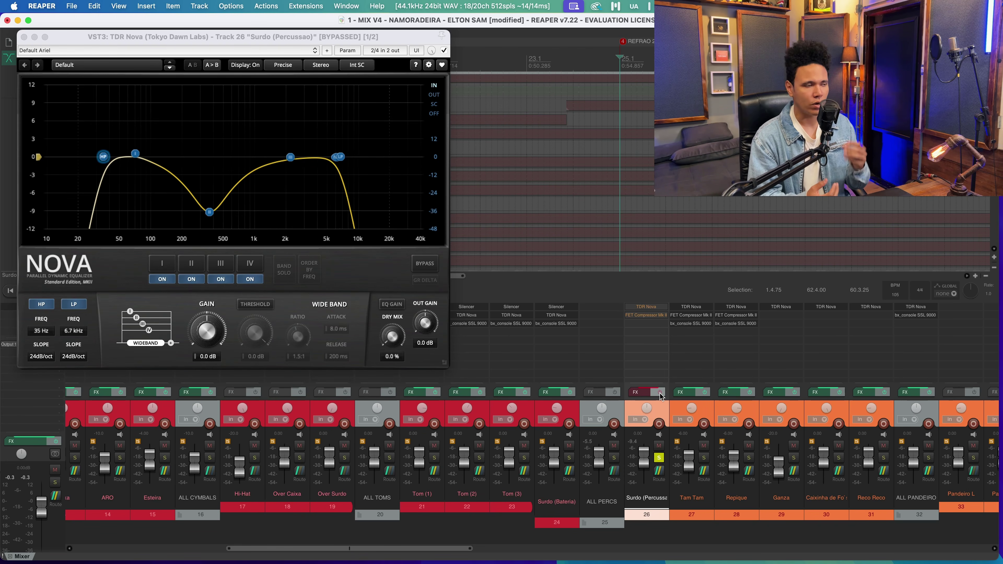
click(659, 392)
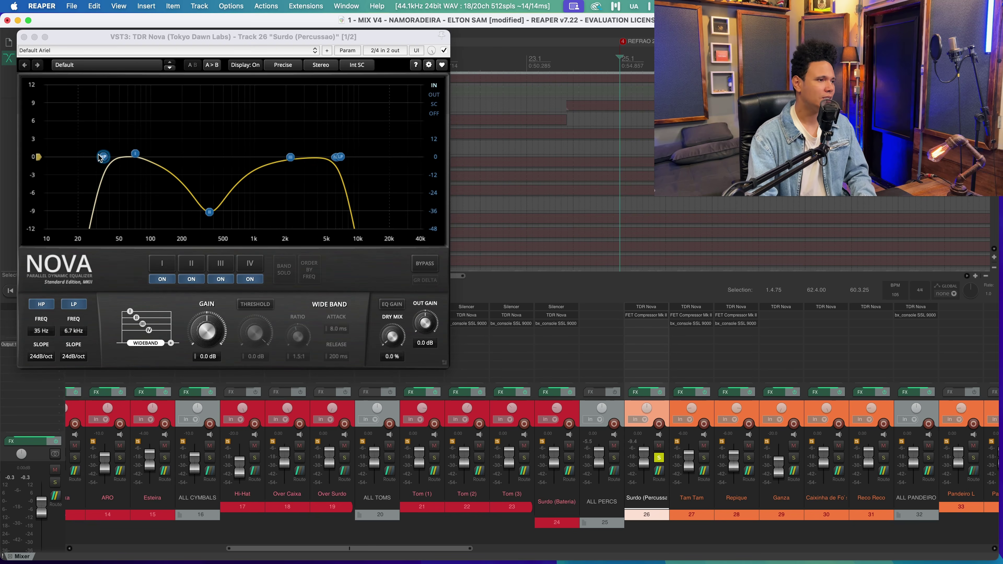
key(space)
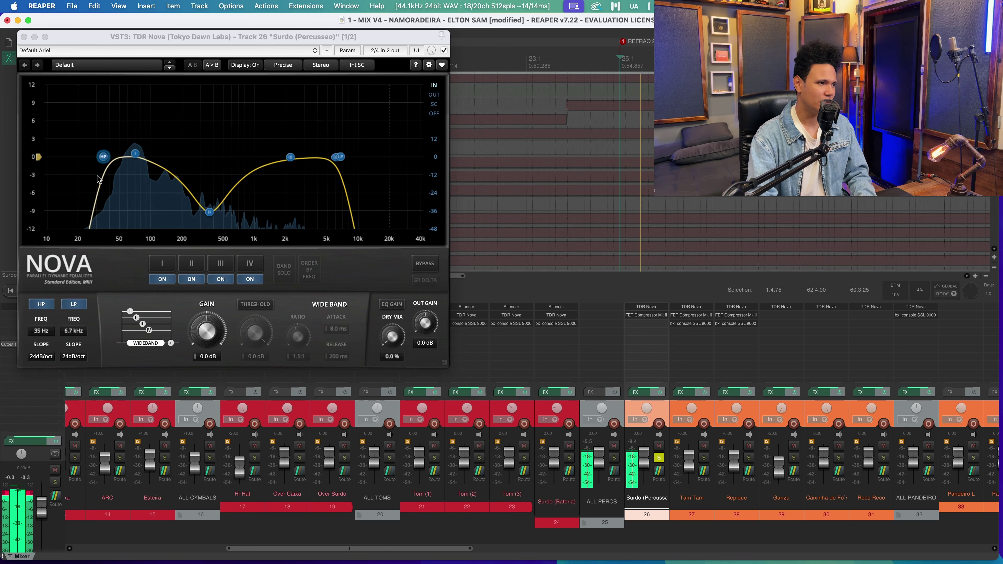
key(space)
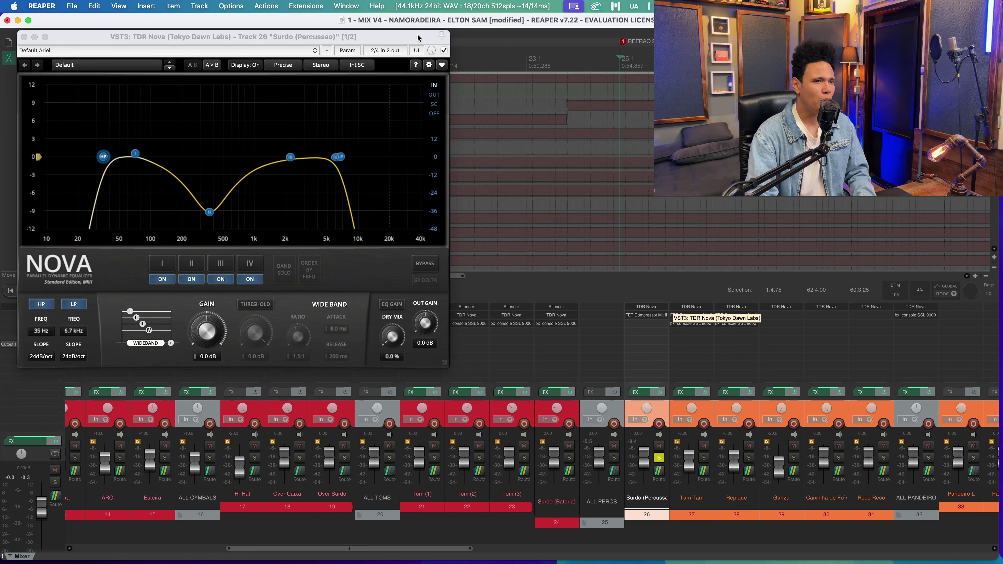
Step: Bypass only TDR Nova on Surdo (Percussao), play from bar 25, re-enable it during playback, and close its window
click(443, 50)
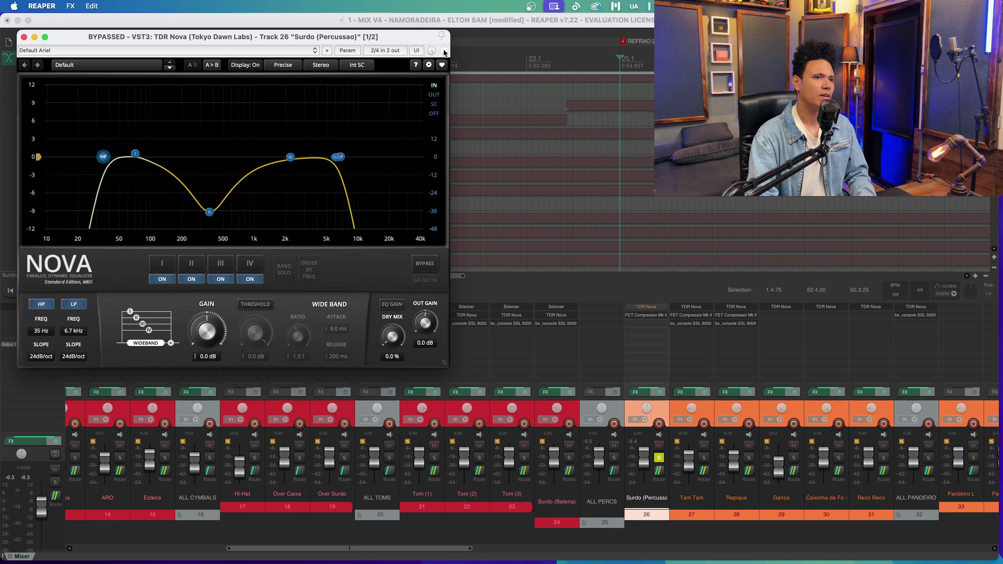
click(618, 66)
key(space)
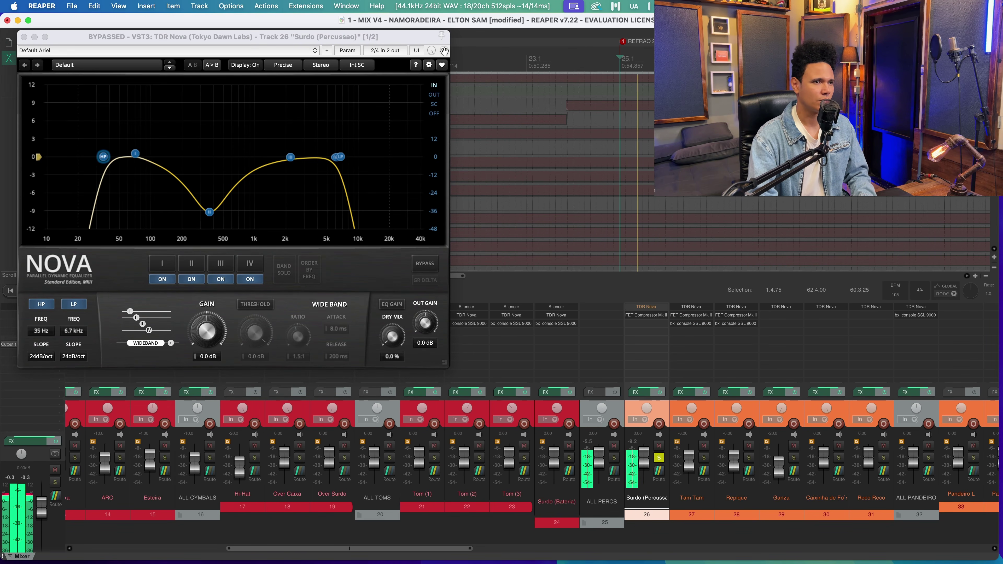
click(444, 51)
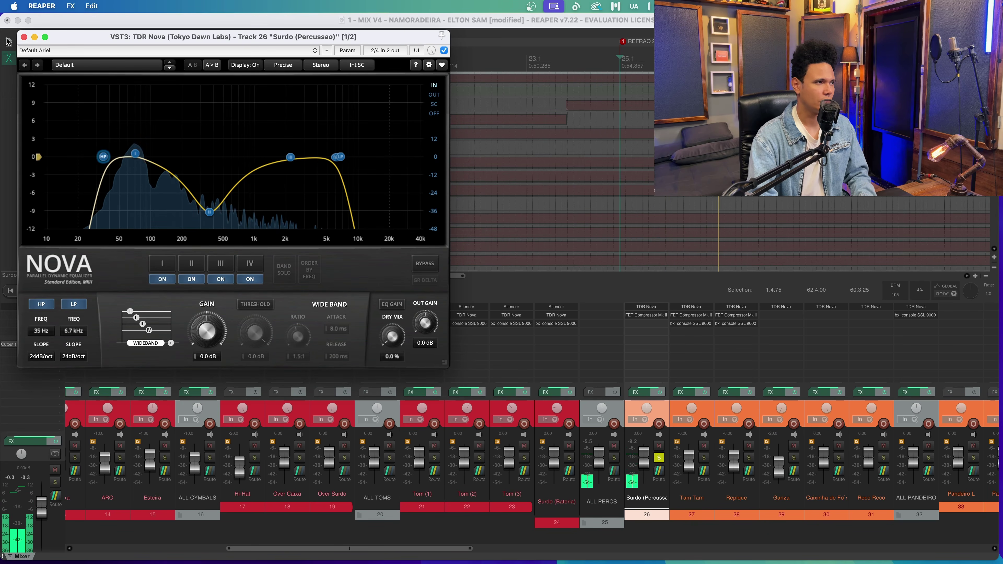
click(24, 37)
key(space)
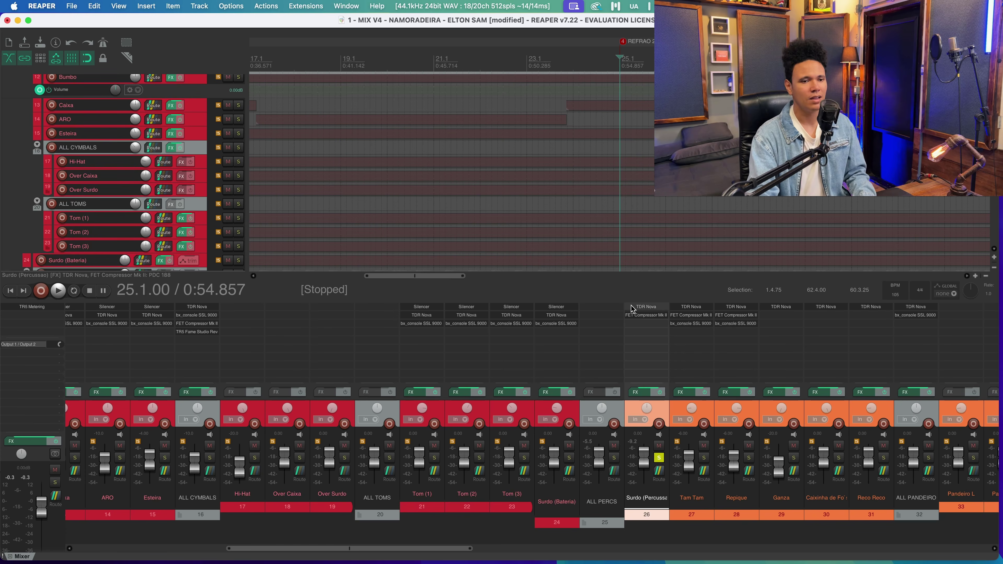
Step: Open the FET Compressor Mk II on Surdo (Percussao), examine its attack and release, play from bar 25, and close it
click(642, 315)
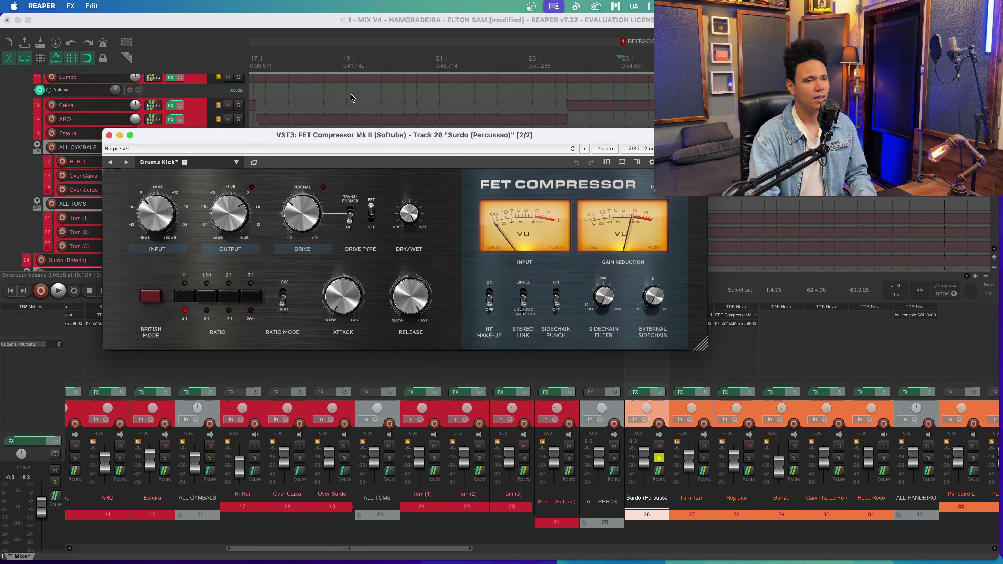
drag(445, 139, 385, 135)
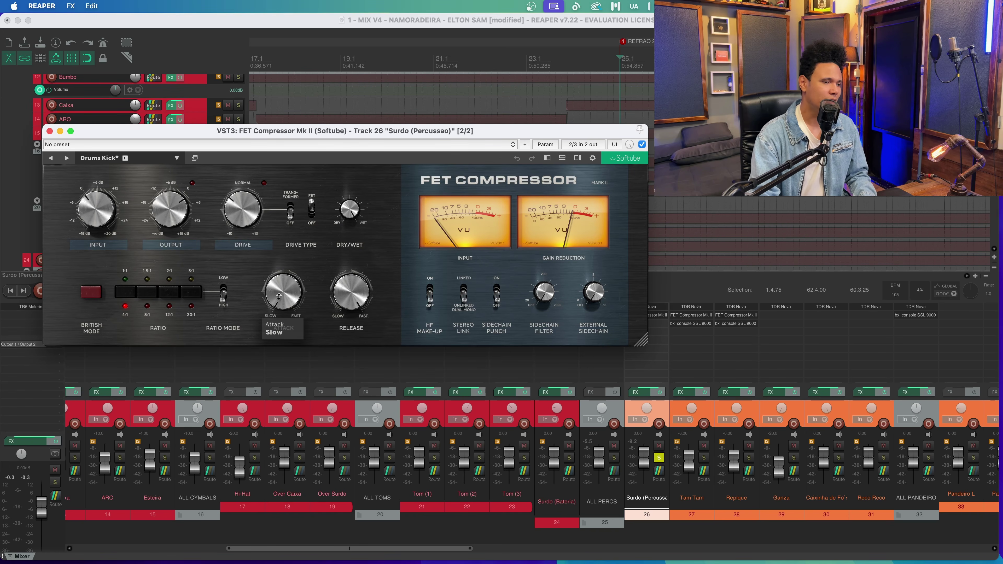
mouse_move(334, 298)
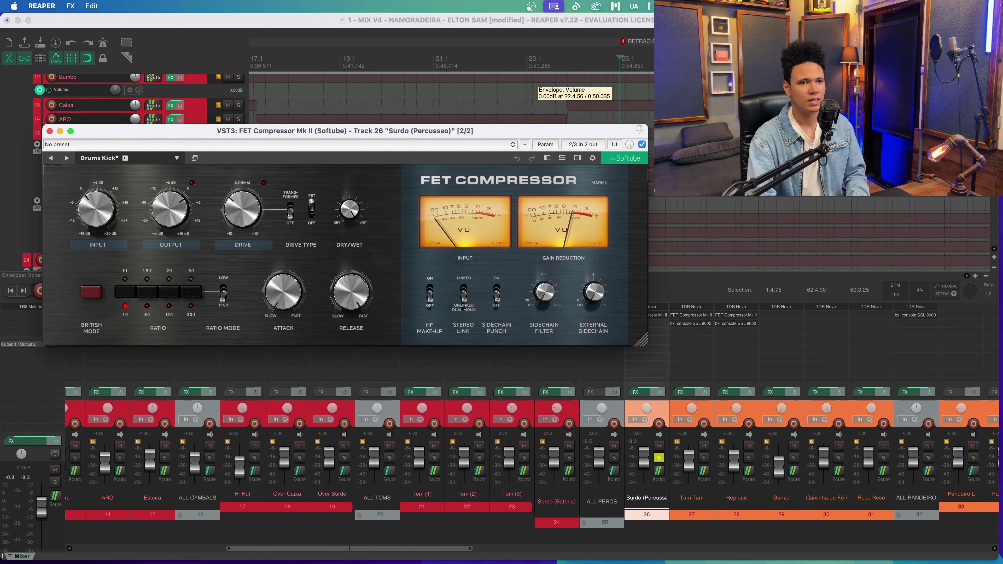
click(621, 57)
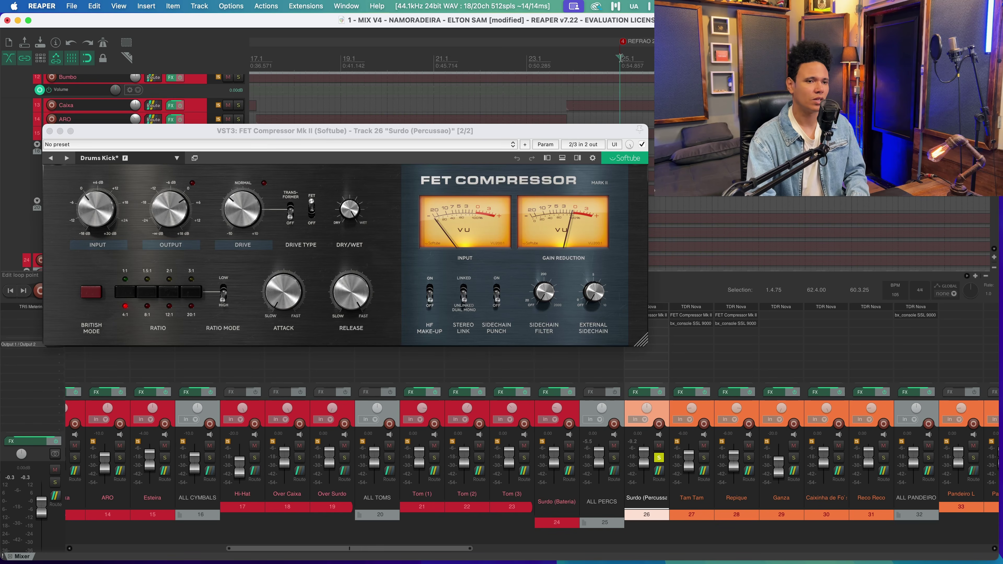
key(space)
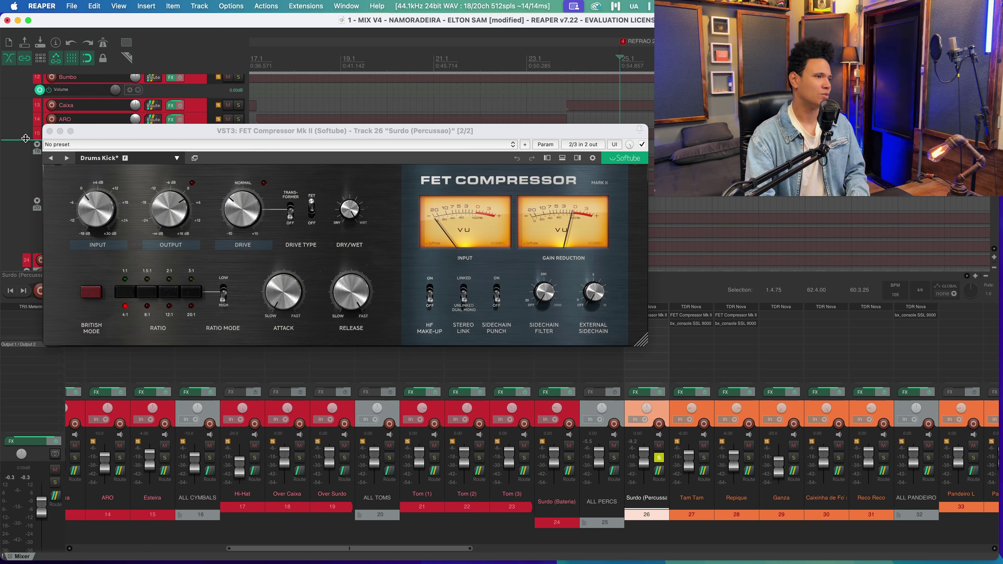
click(50, 131)
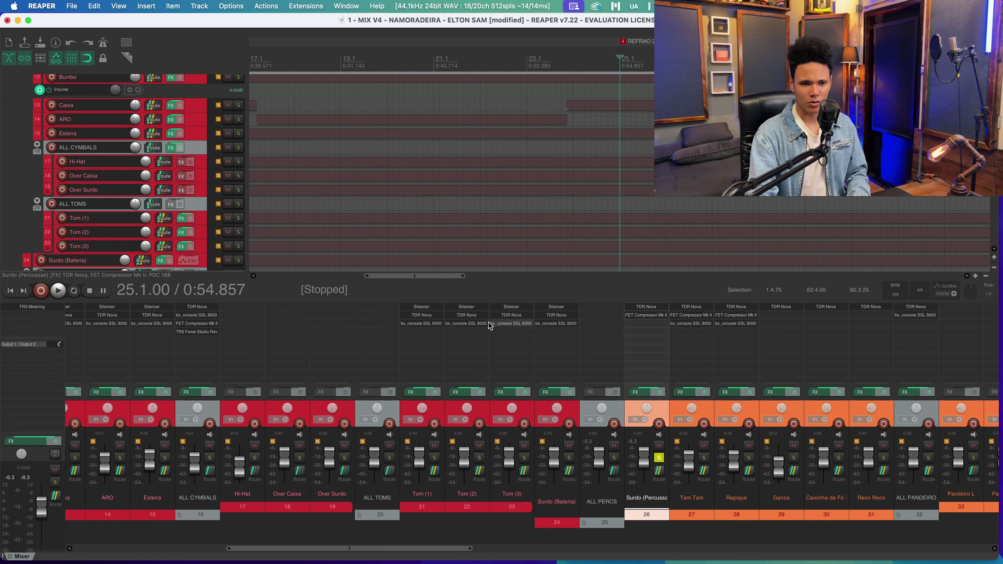
Step: Solo the Tam Tam track and listen to it from bar 25
drag(453, 549, 499, 550)
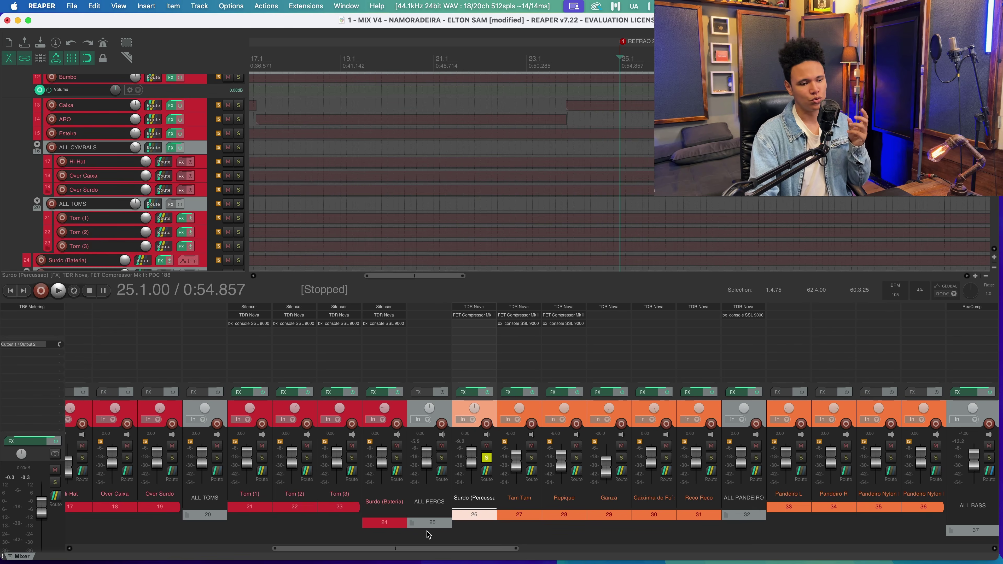
drag(430, 550, 122, 552)
drag(201, 549, 453, 546)
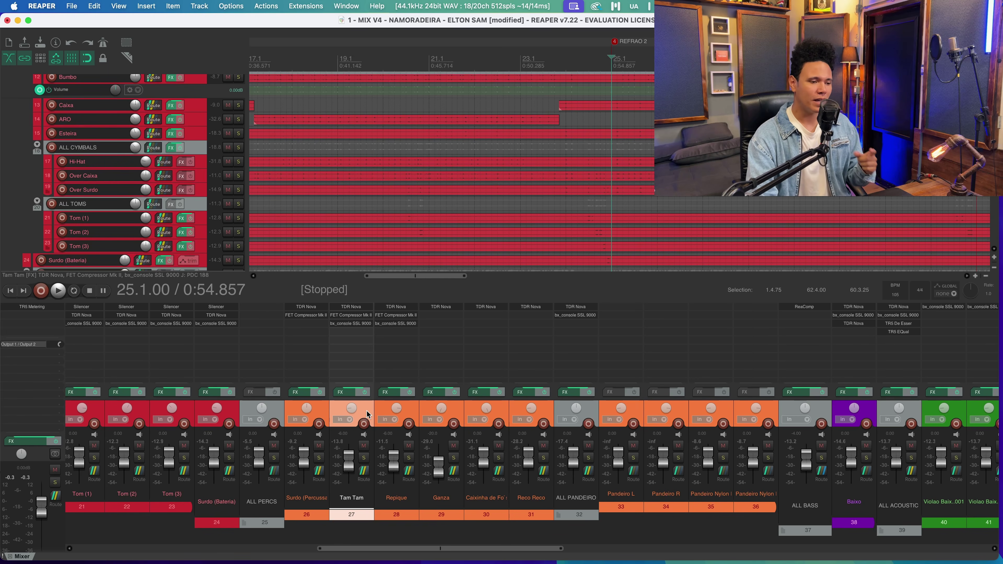
click(364, 458)
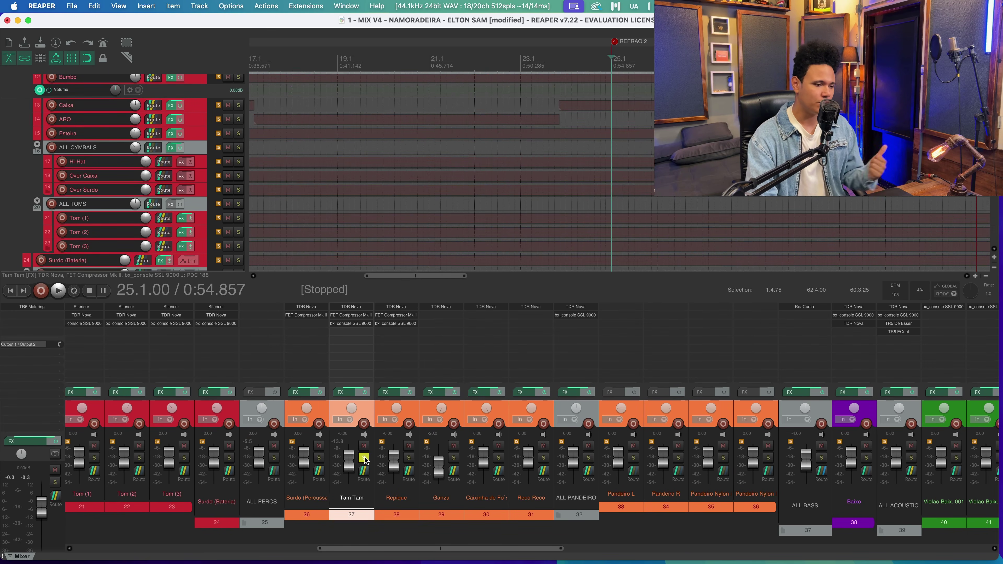
key(space)
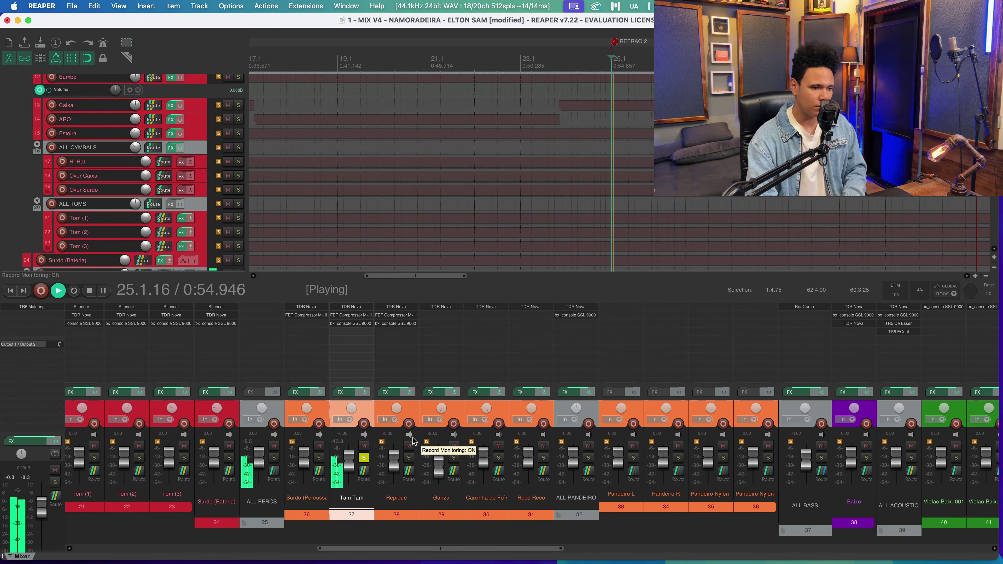
key(space)
Step: Clear the solo on Tam Tam, solo Repique instead, and listen to it from bar 25
click(365, 458)
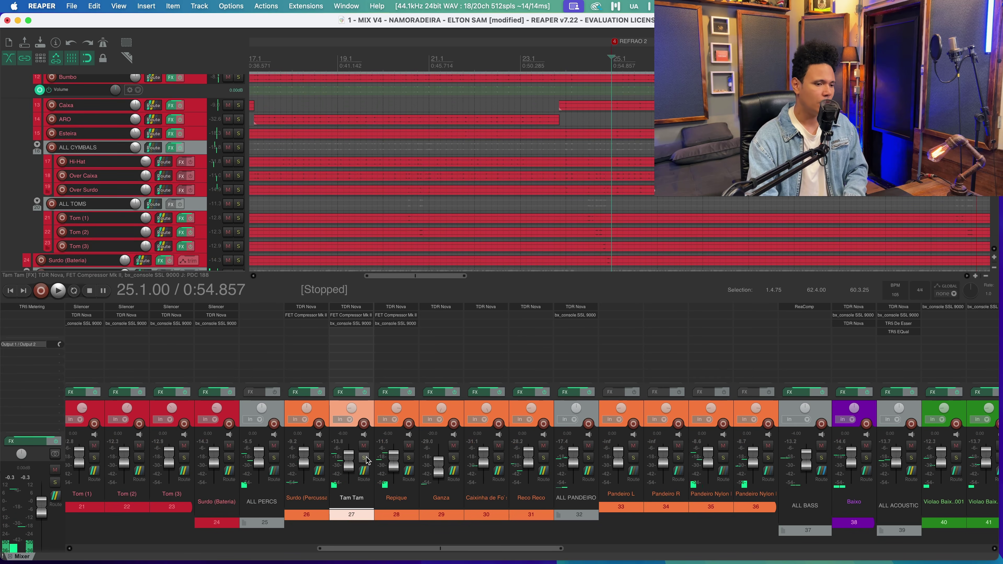
click(409, 458)
key(space)
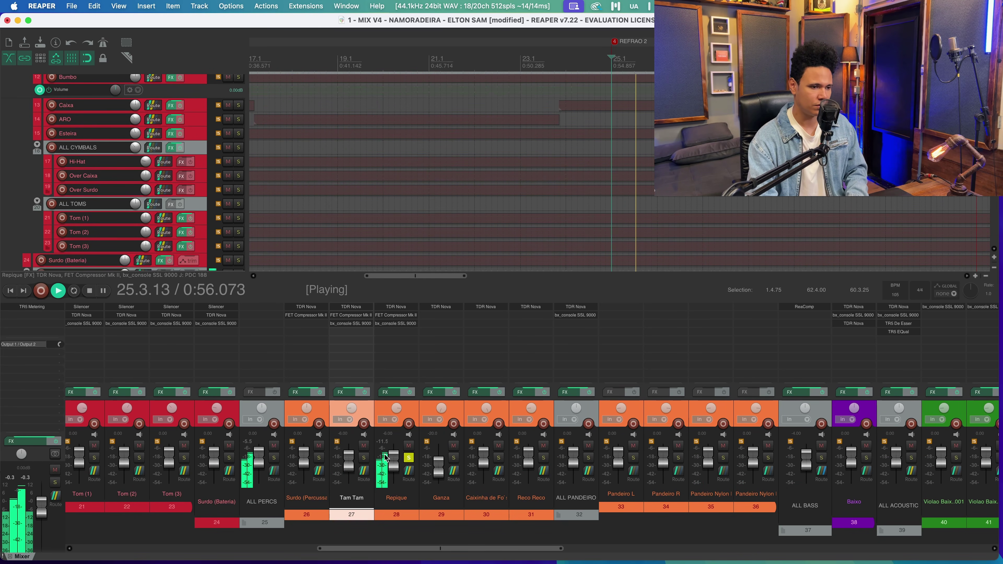
key(space)
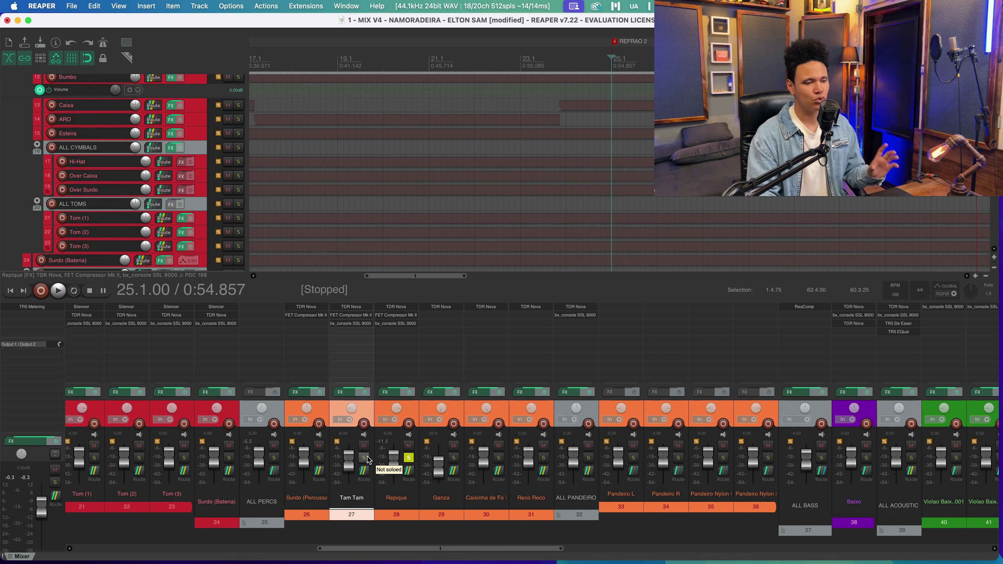
Step: Solo Tam Tam together with the already soloed Repique and listen to both from bar 25
click(363, 457)
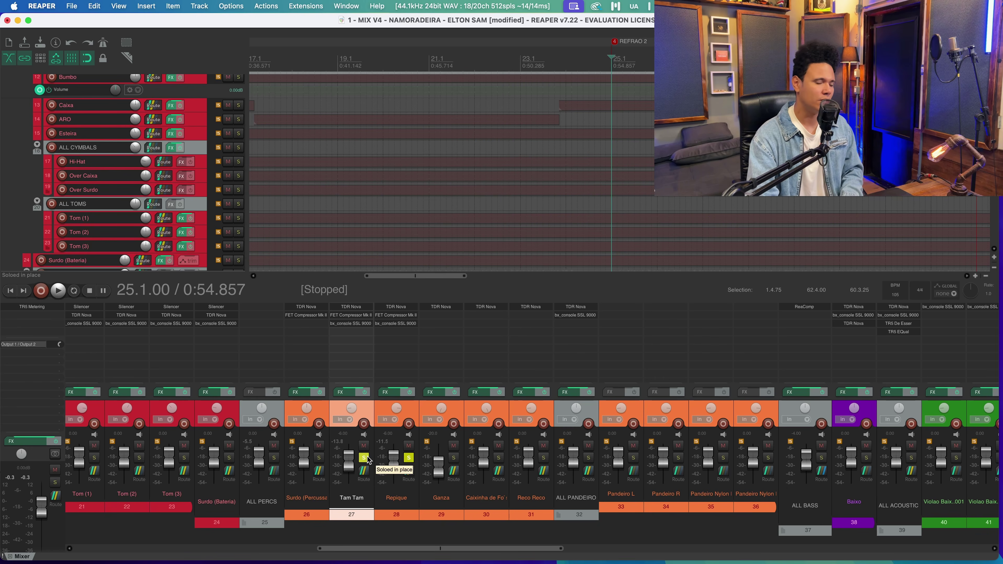
key(space)
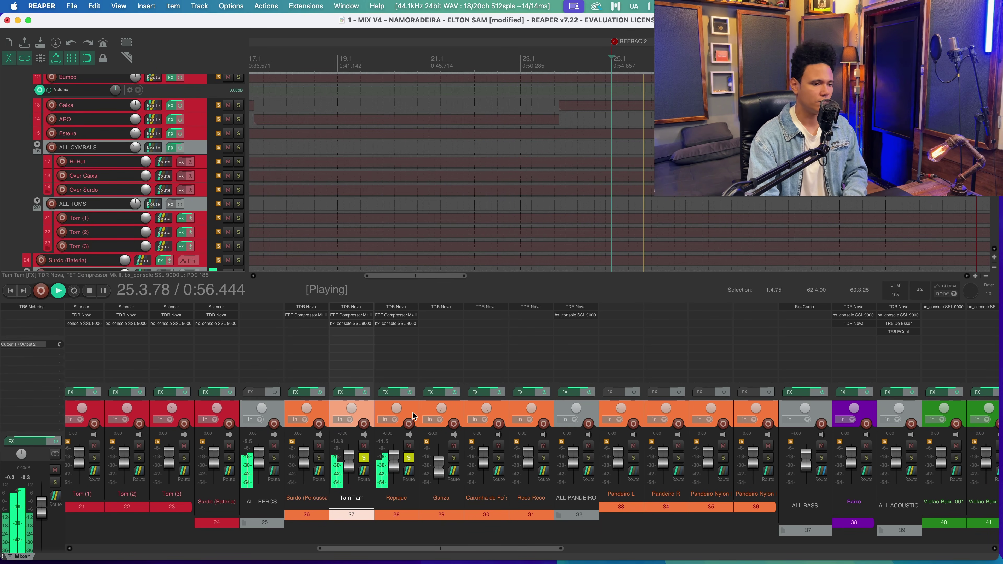
key(space)
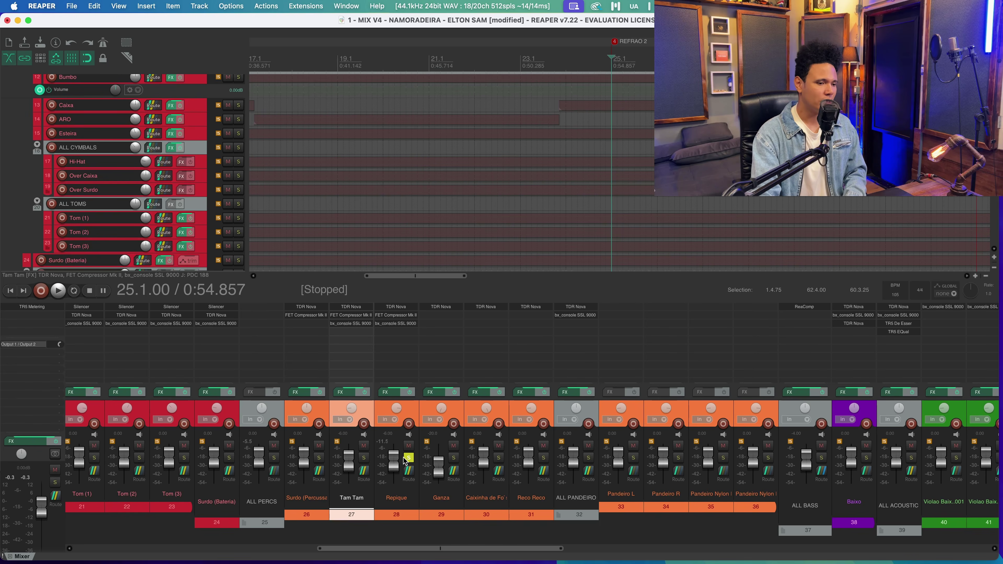
Step: Clear the Tam Tam and Repique solos, solo Ganza instead, and listen to it from bar 25
click(408, 458)
click(453, 458)
click(460, 412)
key(space)
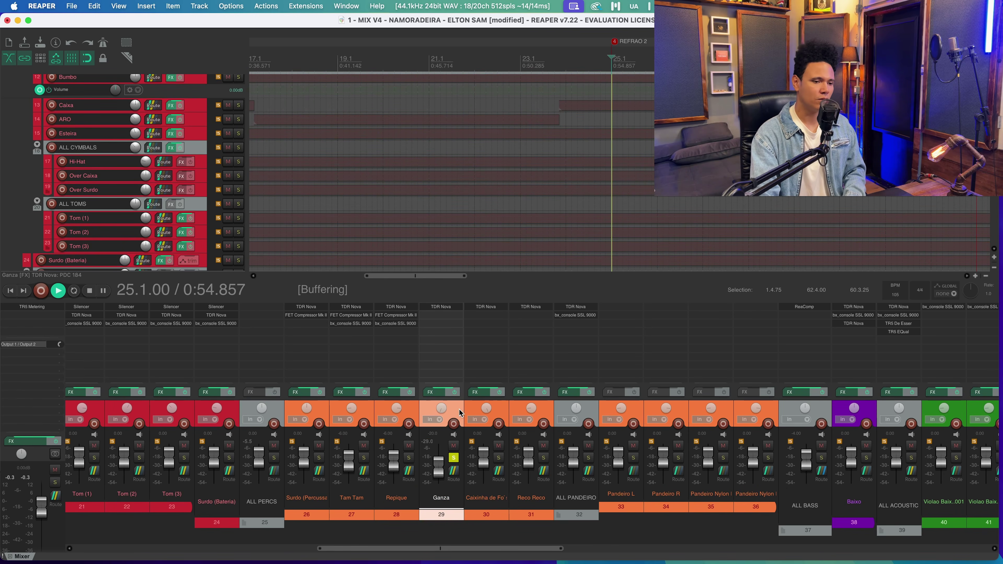
key(space)
Step: Solo Caixinha de Fósforo in place of Ganza, listen to it from bar 25, and clear its solo
click(498, 458)
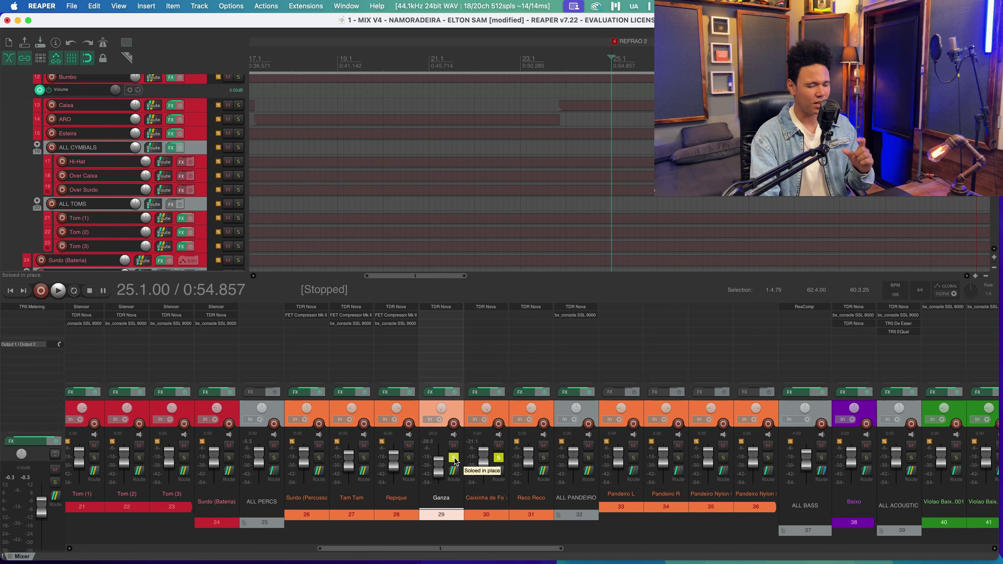
key(space)
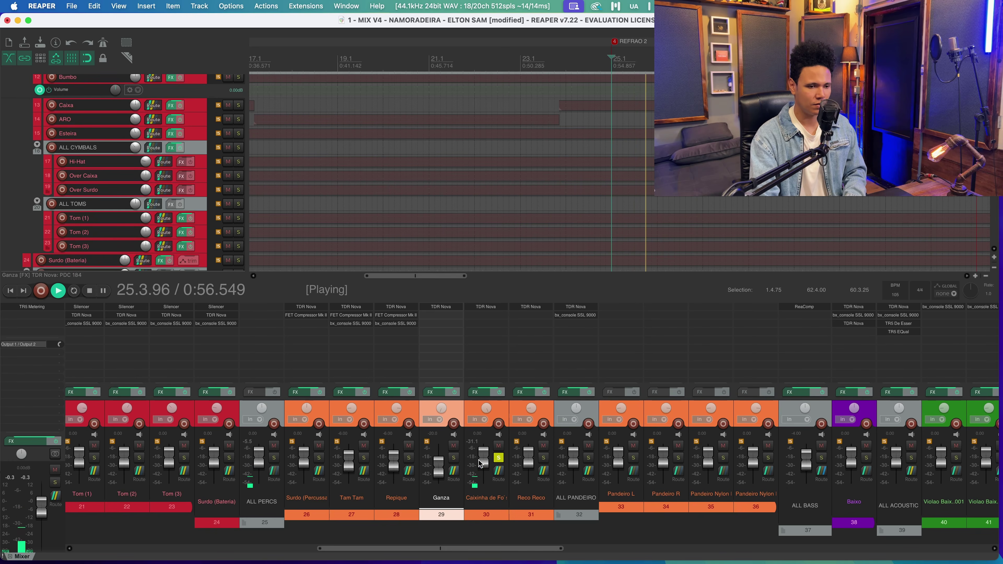
click(498, 457)
key(space)
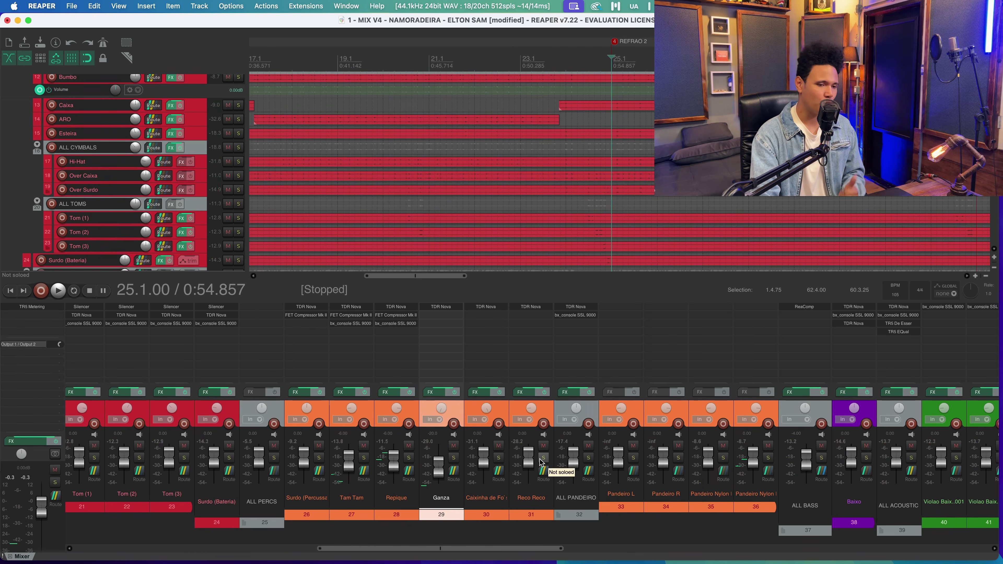
Step: Solo Reco Reco and play from bar 25, adding Caixinha de Fósforo and Ganza to the solo to hear all three together
click(542, 459)
key(space)
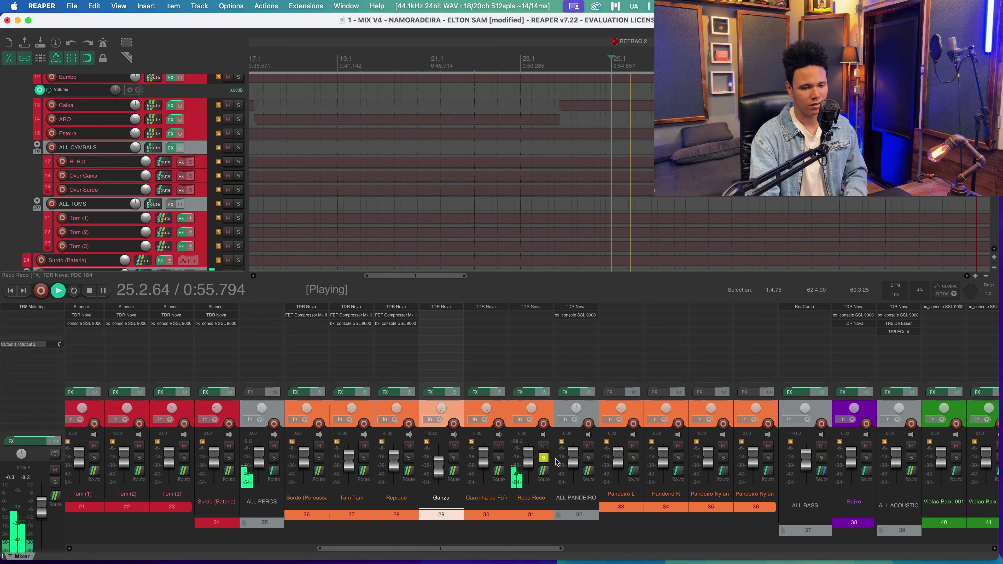
click(498, 458)
key(space)
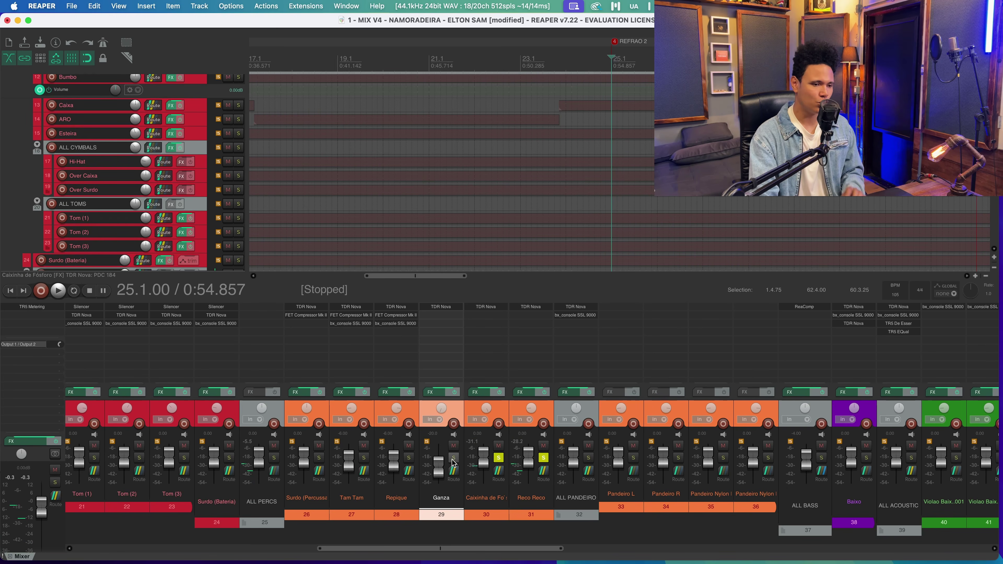
key(space)
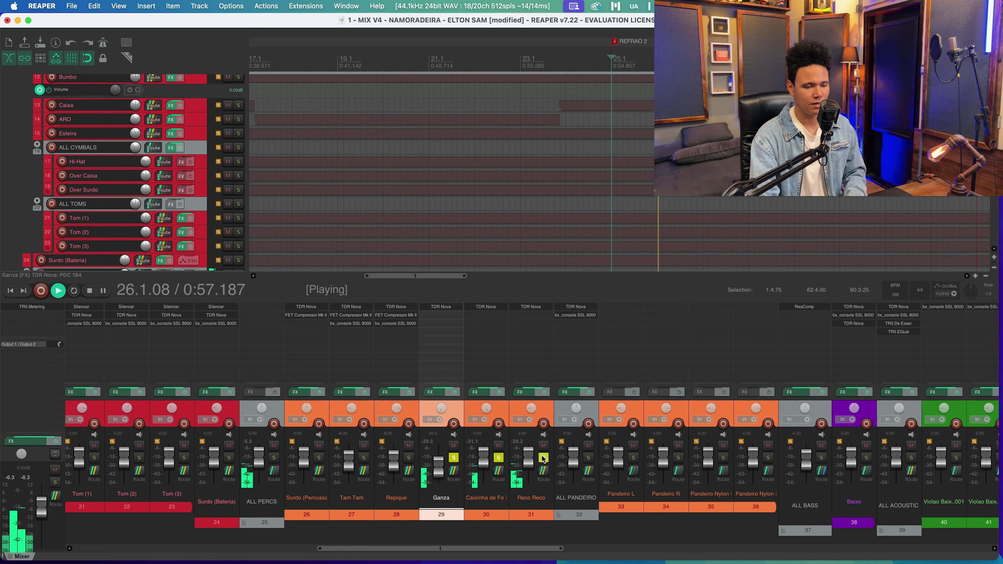
key(space)
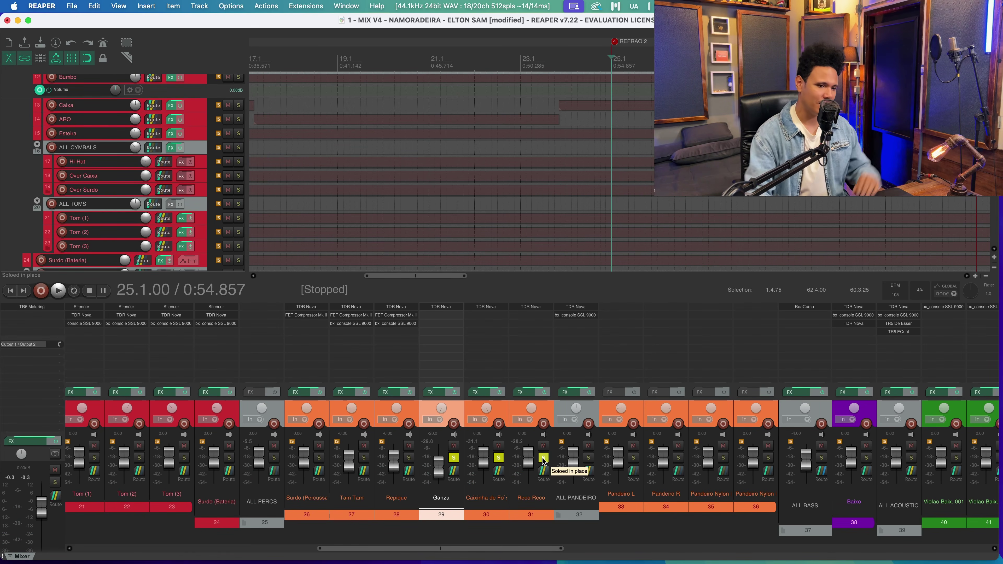
Step: Clear the Ganza, Caixinha de Fósforo and Reco Reco solos, solo the ALL PANDEIRO bus, and listen from bar 25
click(455, 459)
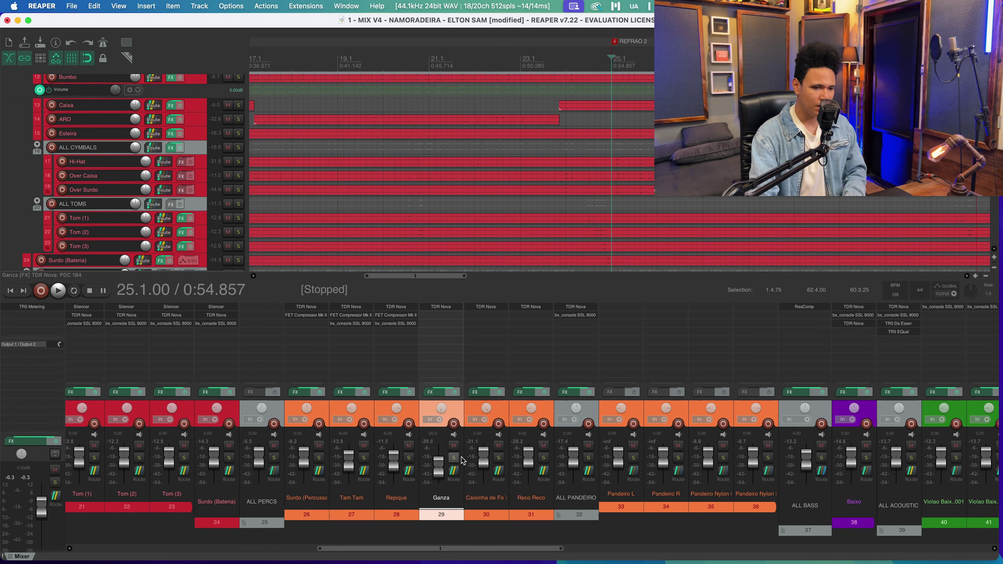
click(588, 459)
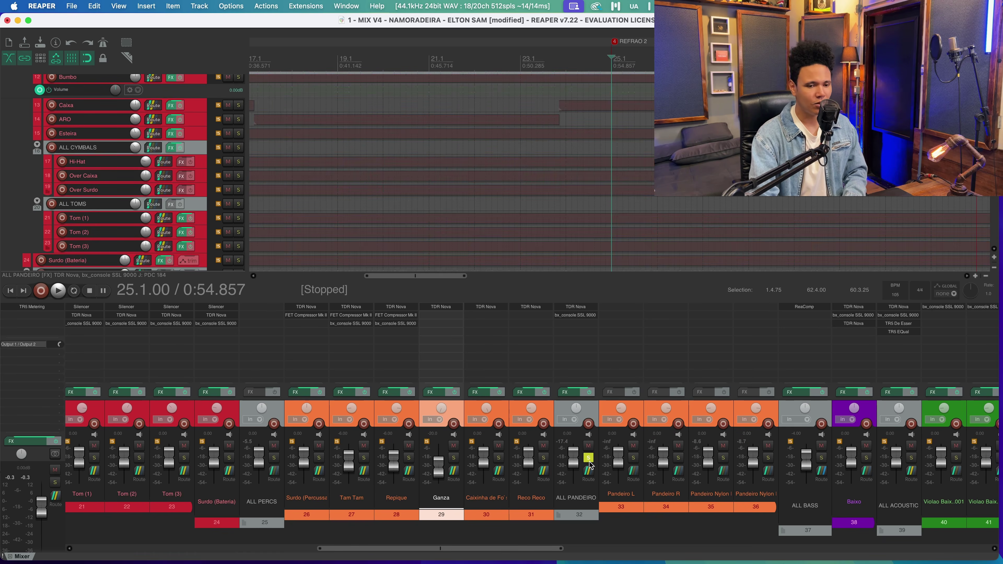
click(596, 409)
click(635, 415)
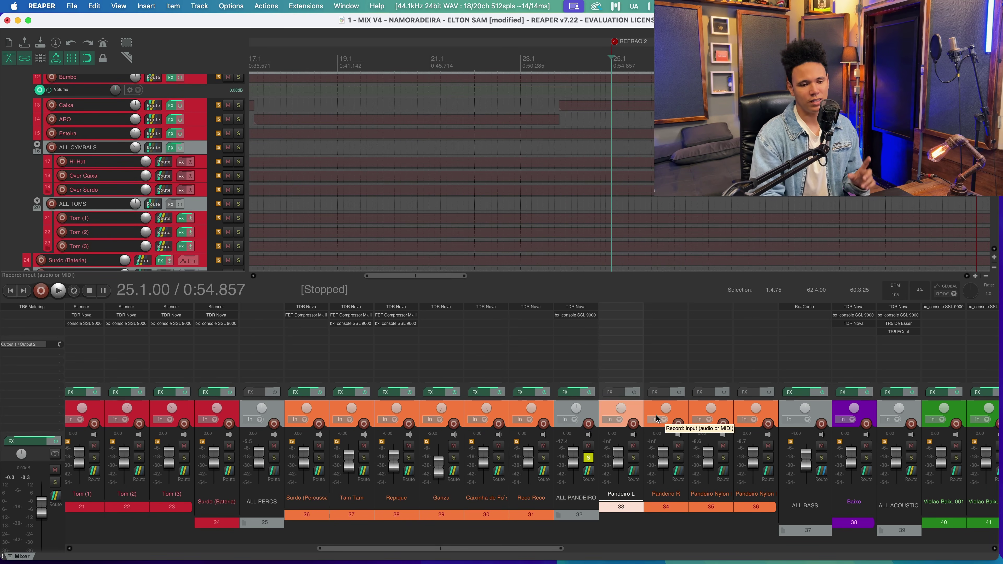
key(space)
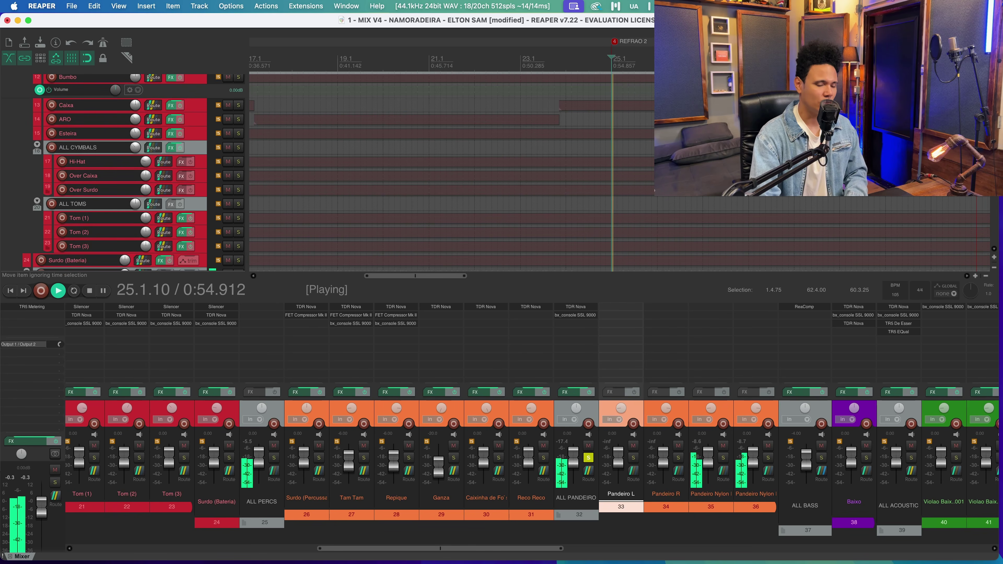
scroll(738, 209, left, 2)
scroll(738, 208, down, 2)
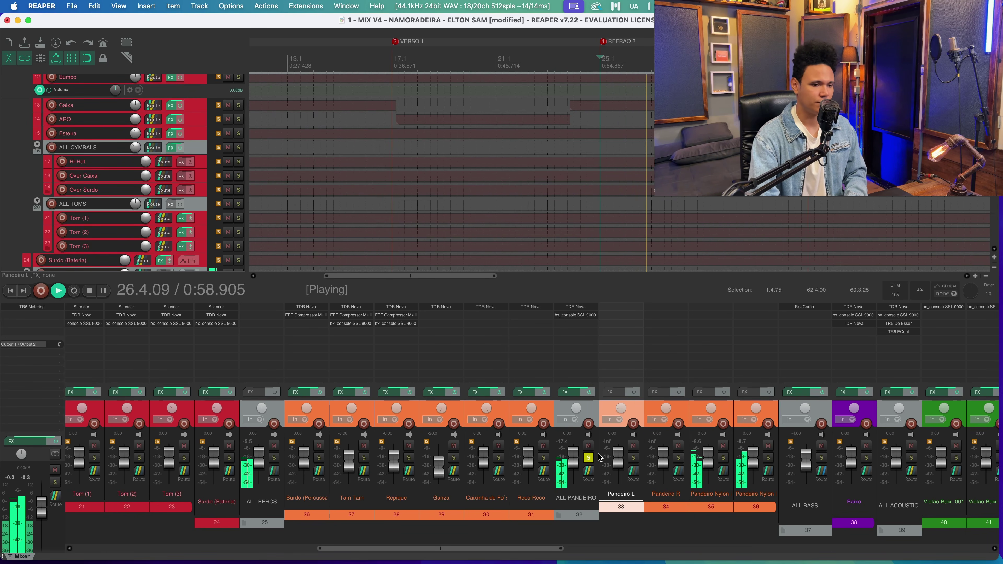
key(space)
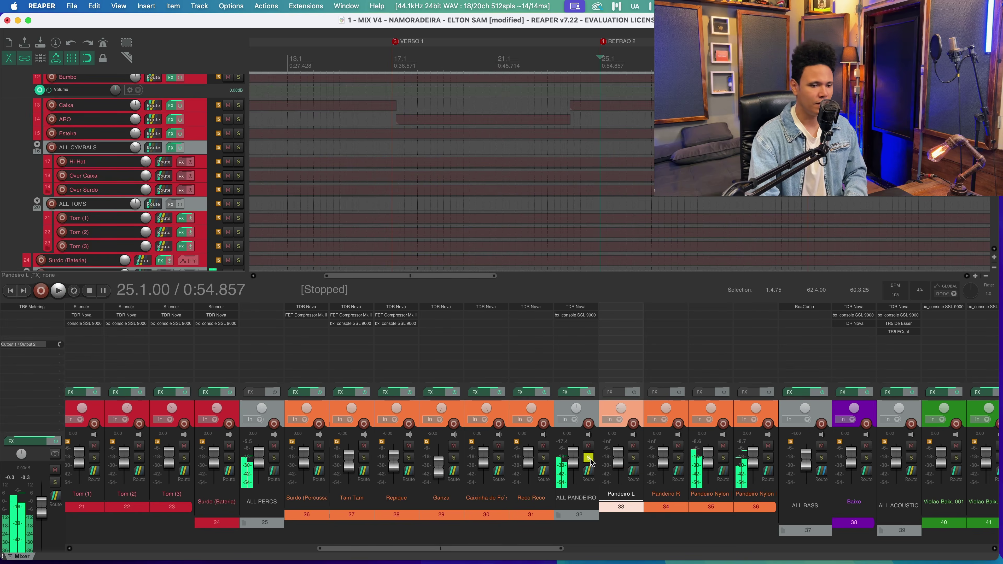
Step: Clear the ALL PANDEIRO solo, solo the ALL PERCS bus, and listen to it from bar 25
click(588, 458)
click(274, 458)
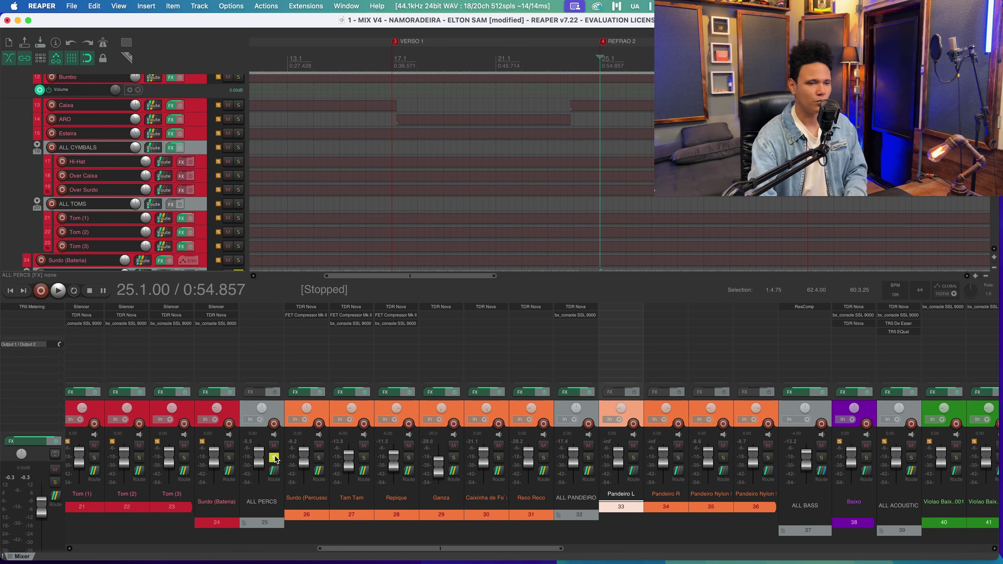
key(space)
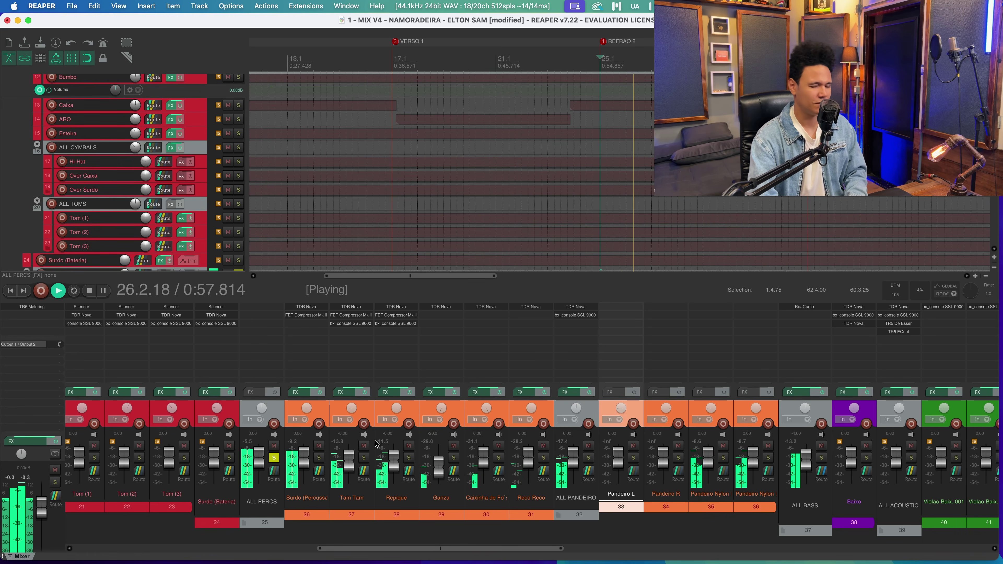
key(space)
Step: Clear the ALL PERCS solo, solo the ALL PERCS & DRUMS bus, and listen to it from bar 25
drag(424, 548, 375, 550)
click(447, 458)
drag(438, 549, 306, 552)
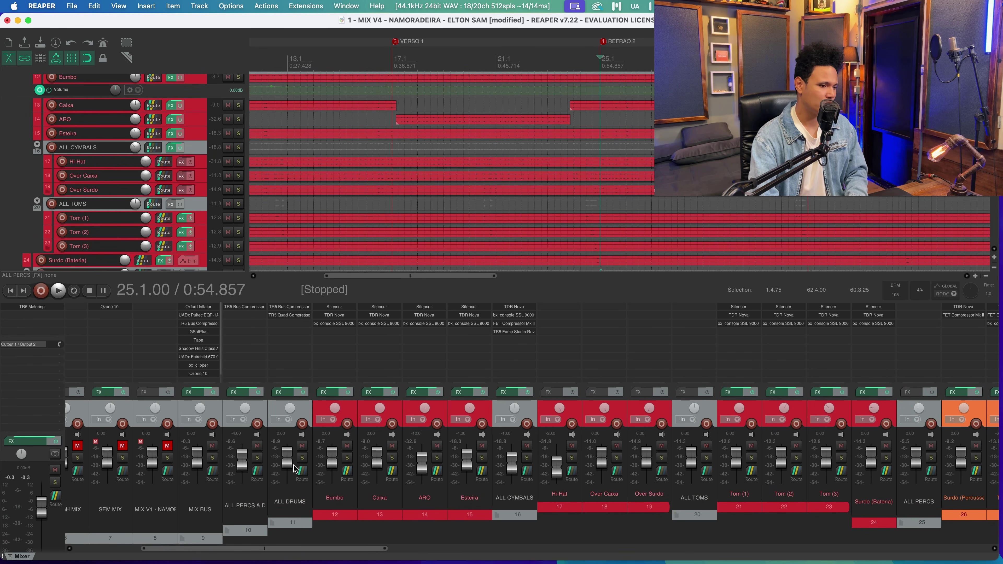
click(257, 457)
key(space)
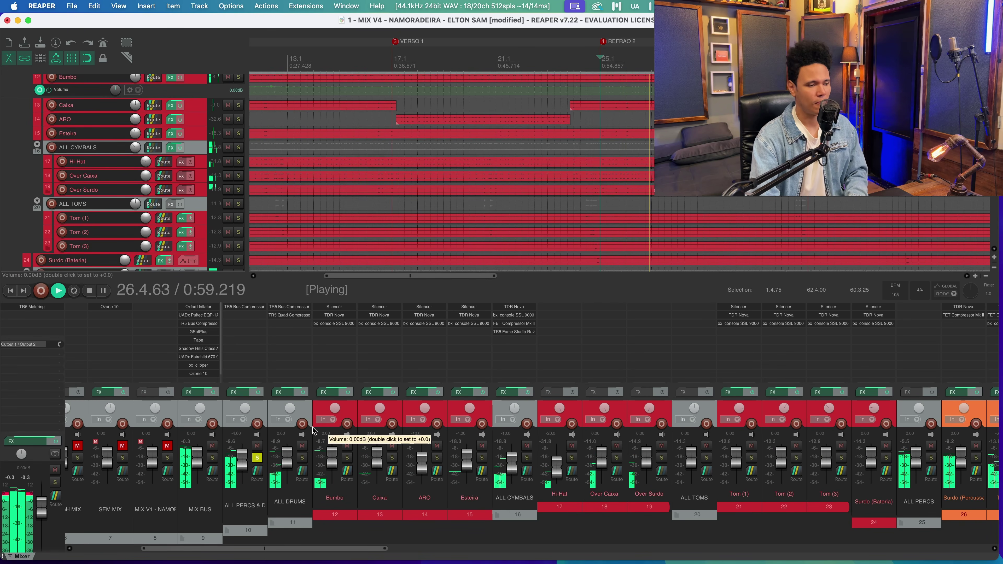
key(space)
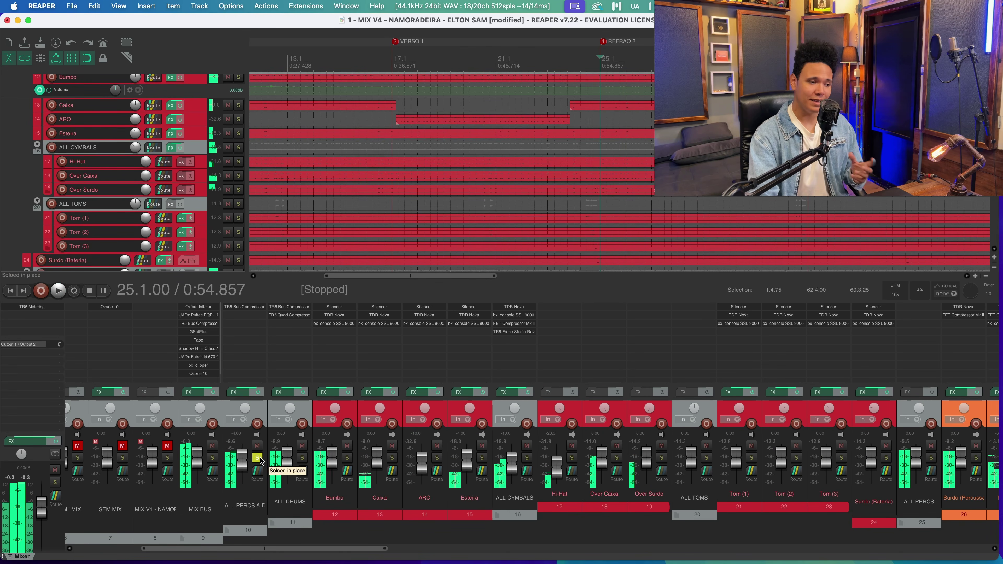
Step: Reveal the sends in the mixer and examine the drum and percussion tracks' sends to "REVERB - PERC ROOM"
drag(338, 380, 336, 347)
scroll(228, 549, right, 5)
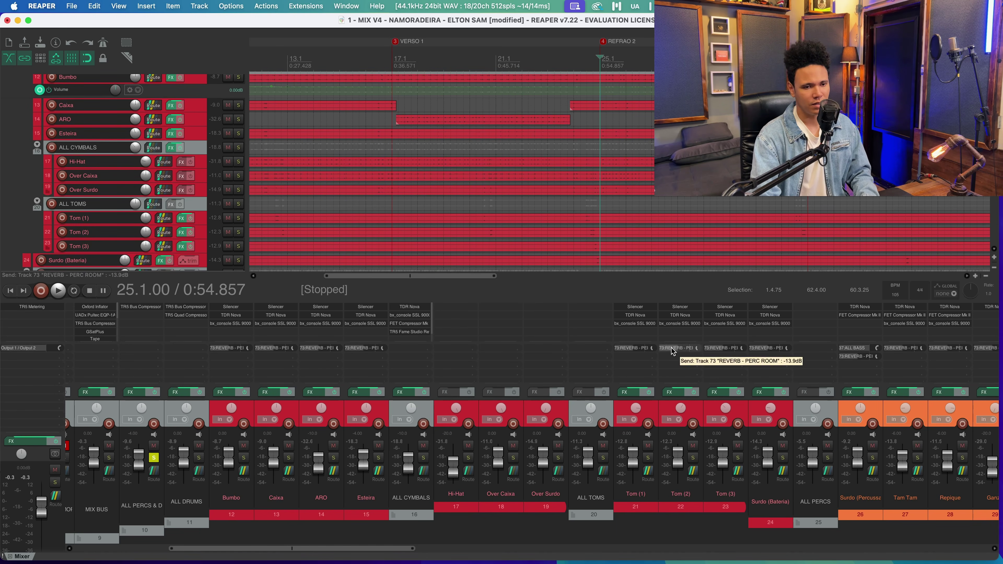
drag(379, 555, 516, 554)
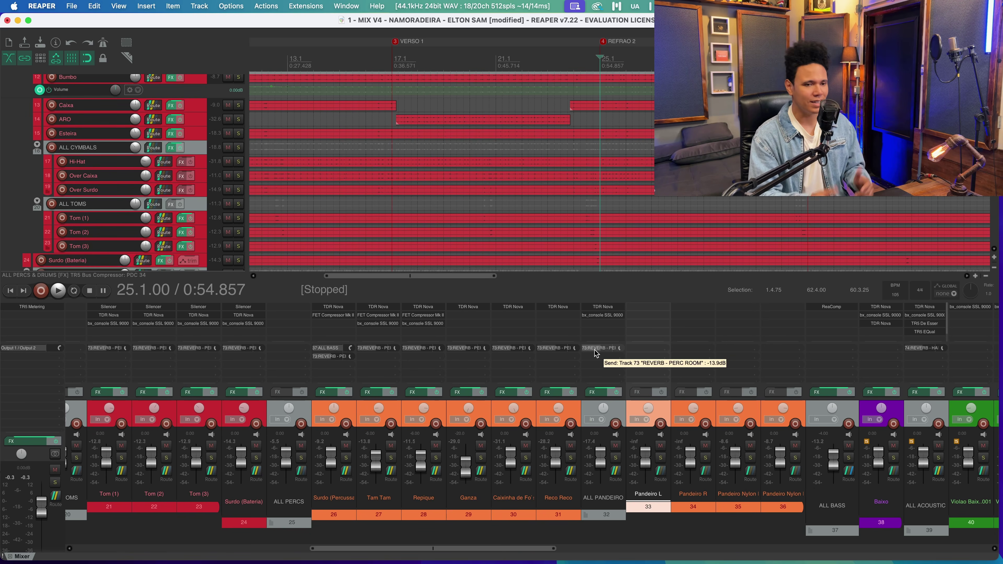
Step: Open TR5 Fame Studio Reverb on REVERB - PERC ROOM, look around its Studio A Live room image, and close the plug-in
drag(430, 548, 865, 548)
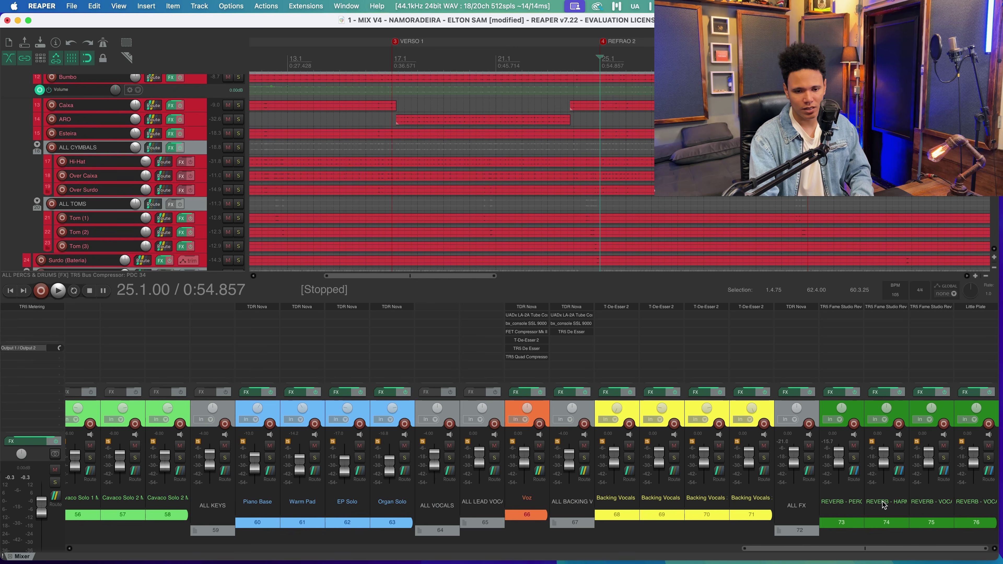
click(855, 410)
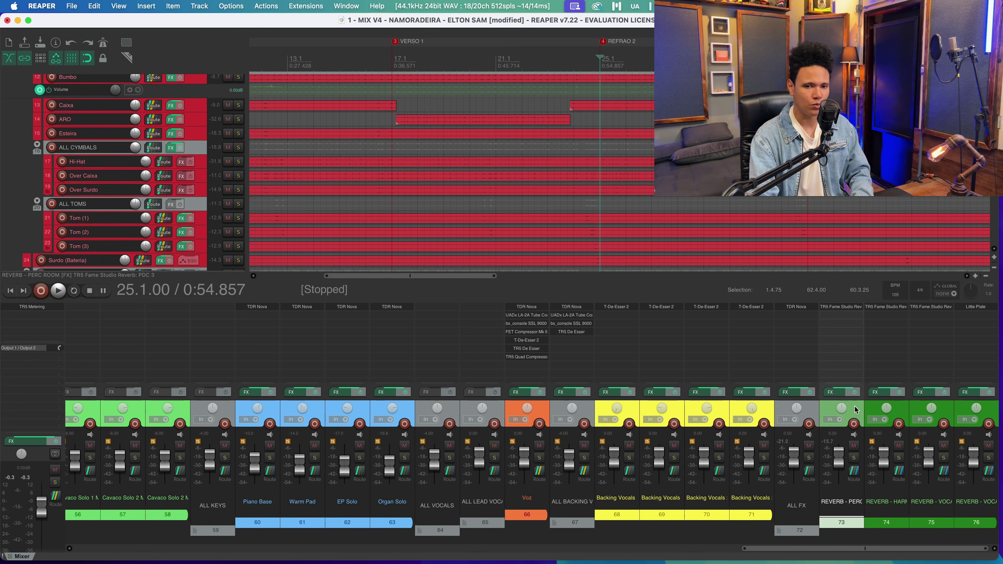
click(841, 312)
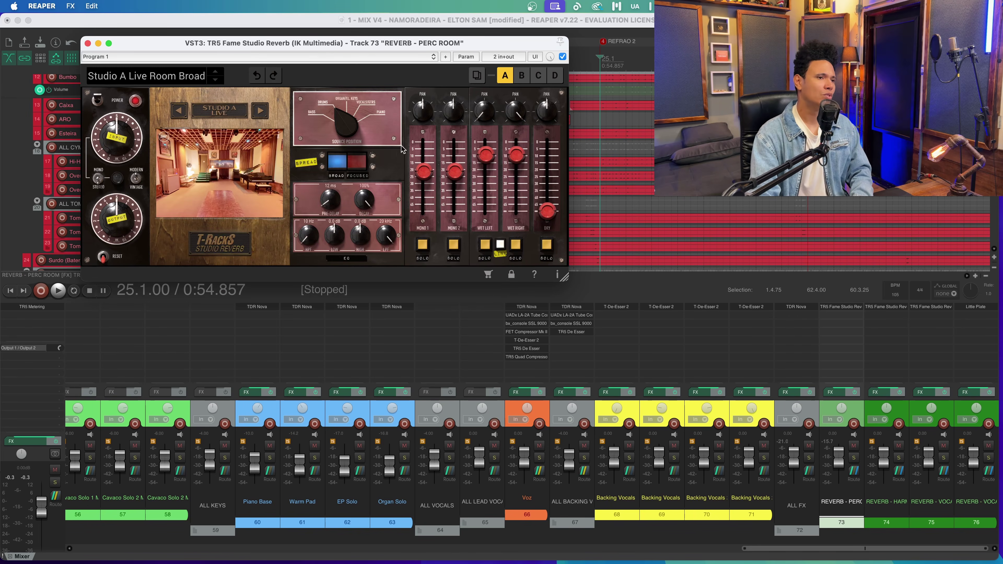
drag(326, 44, 298, 116)
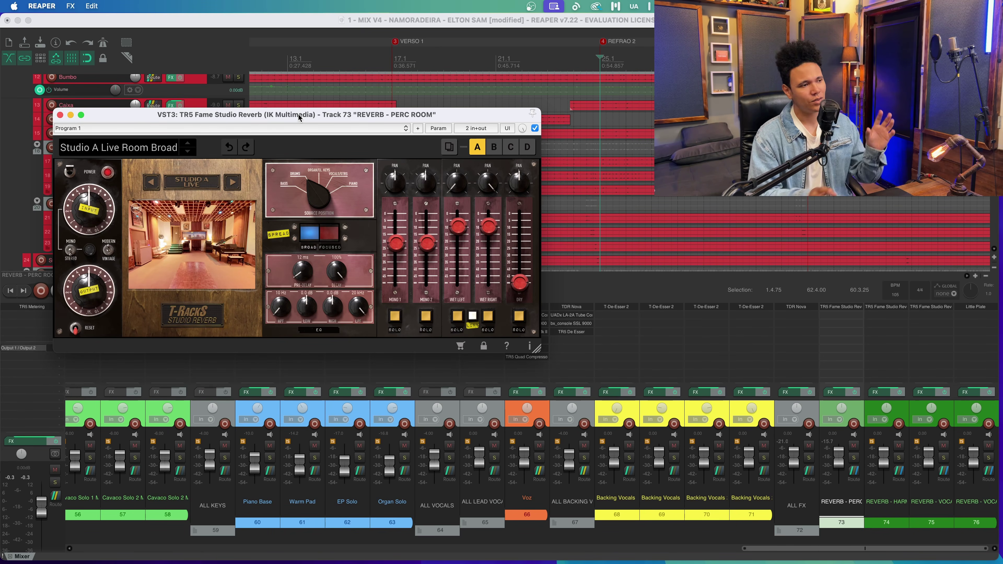
drag(189, 269, 244, 243)
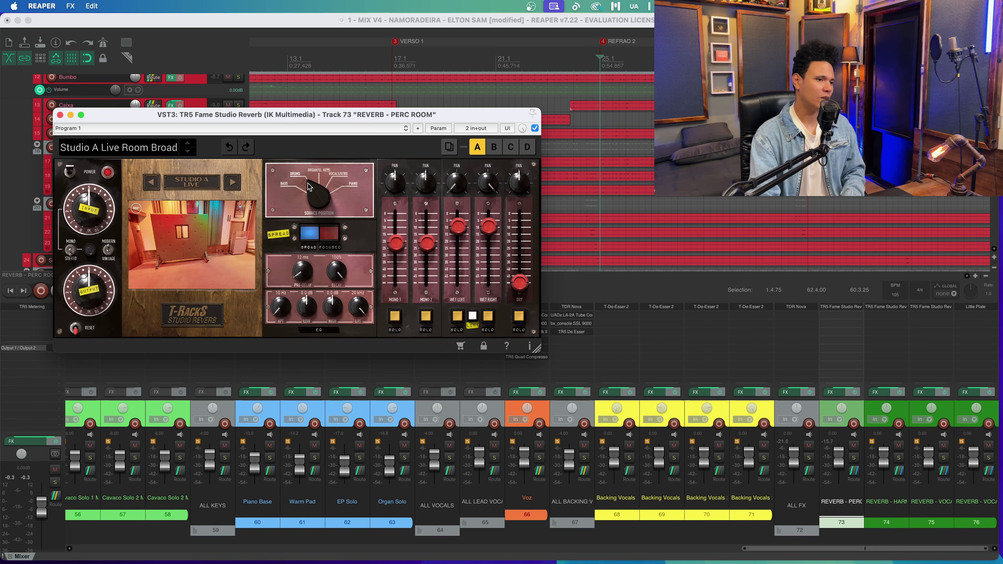
click(59, 114)
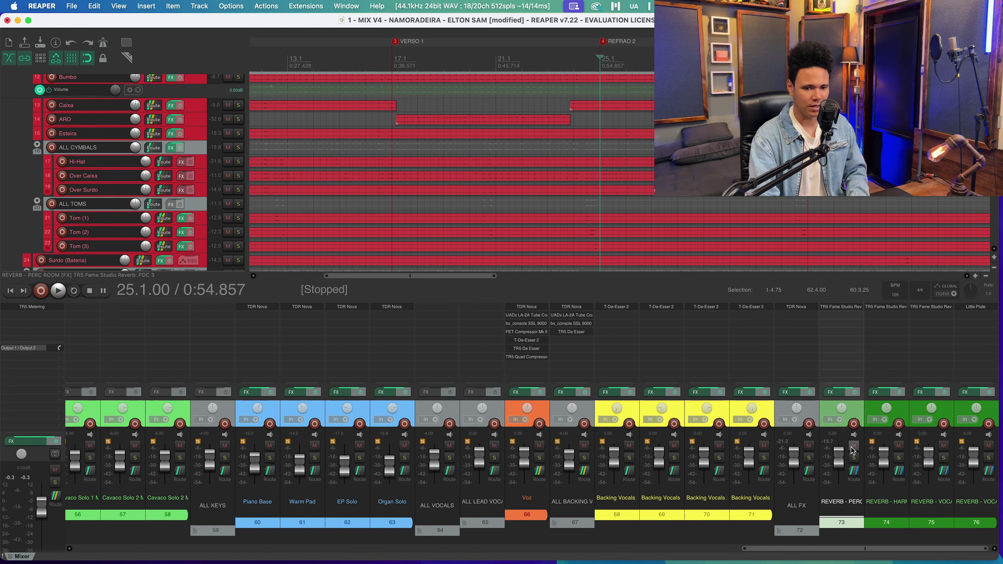
Step: Play the soloed drums and percussion from bar 25, first with REVERB - PERC ROOM active and again with it muted
key(space)
key(space)
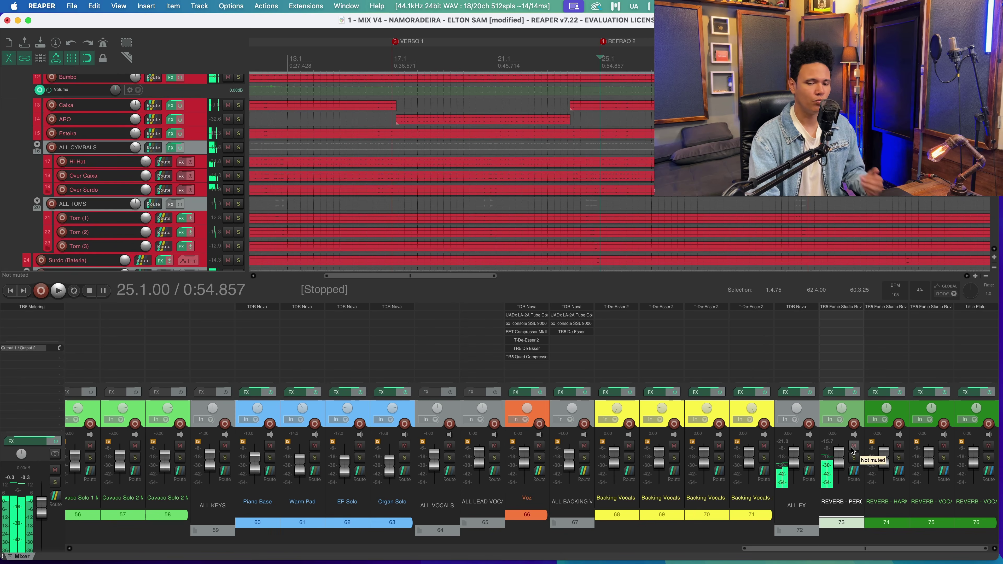
key(space)
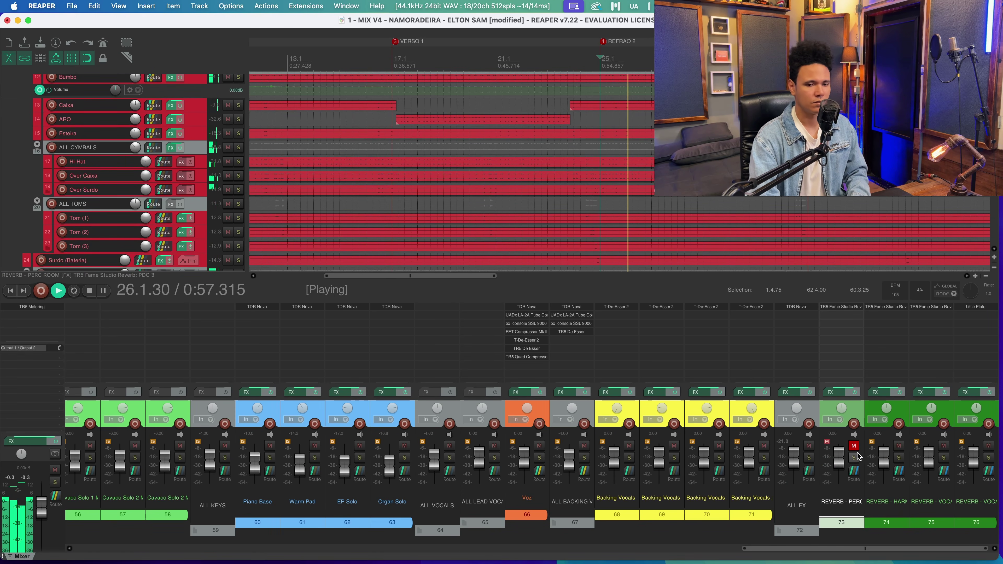
key(space)
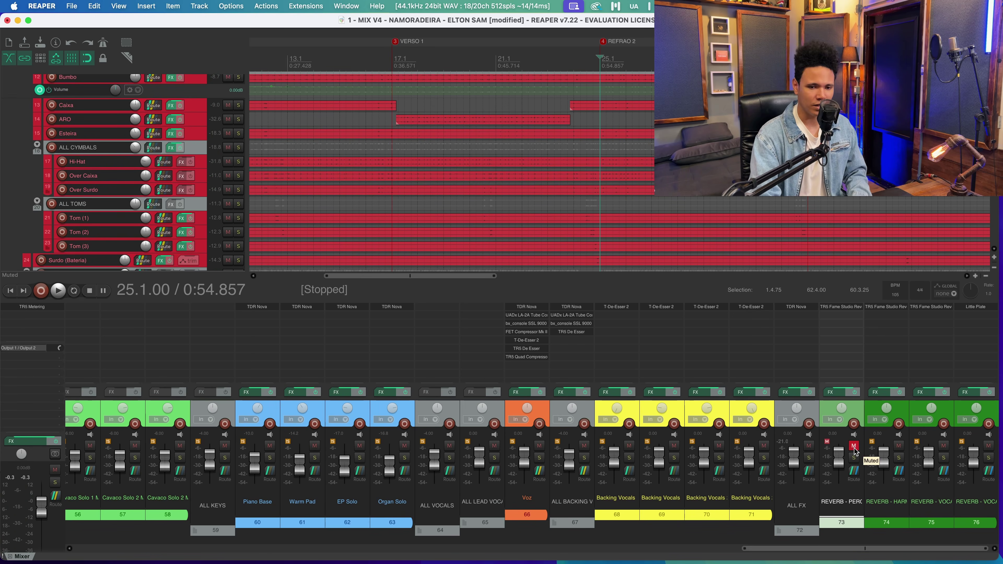
Step: Unmute REVERB - PERC ROOM and listen to the drums and percussion with the reverb from bar 25
click(853, 447)
key(space)
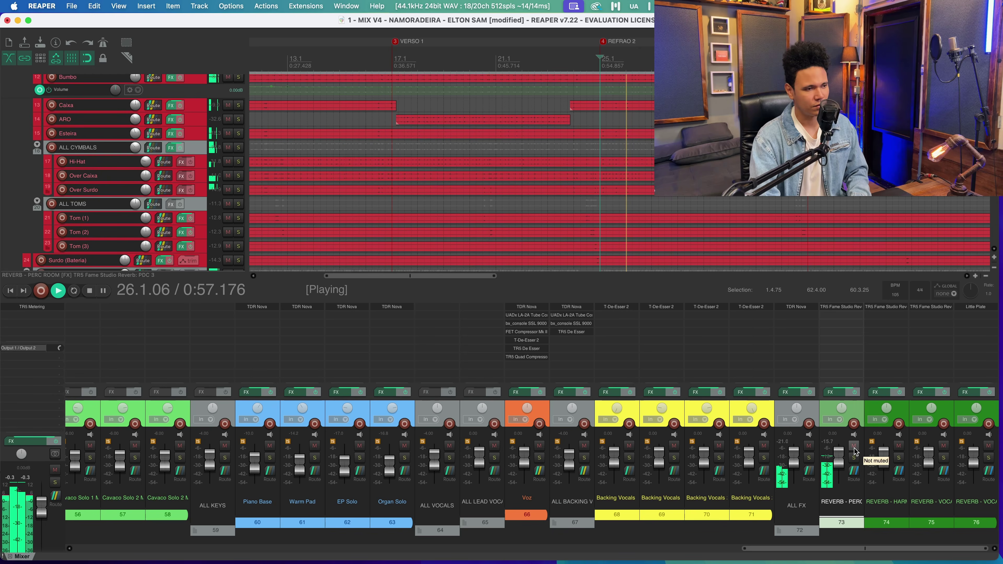
key(space)
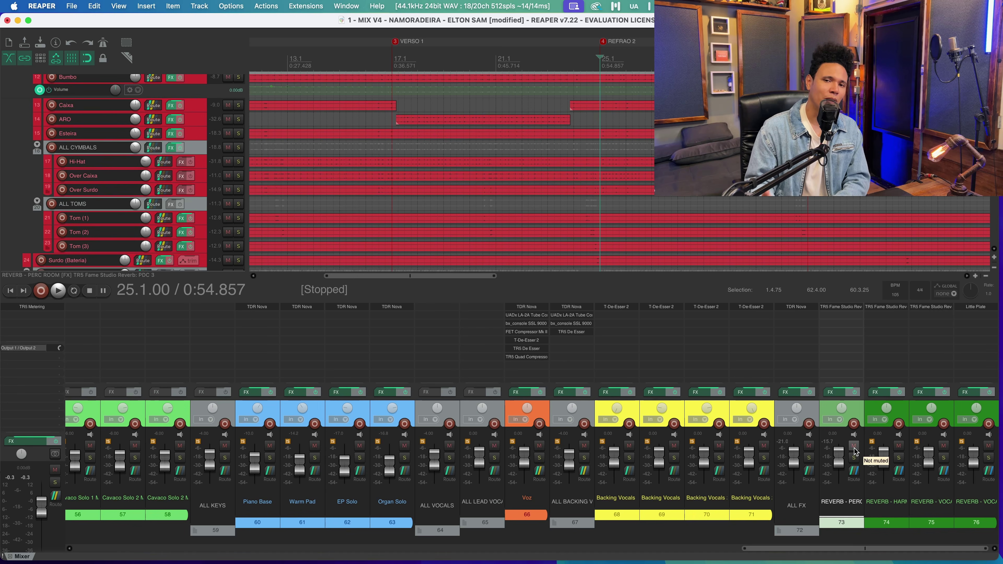
Step: Solo the Baixo track and listen to it on its own from bar 25
drag(910, 547, 645, 549)
click(460, 410)
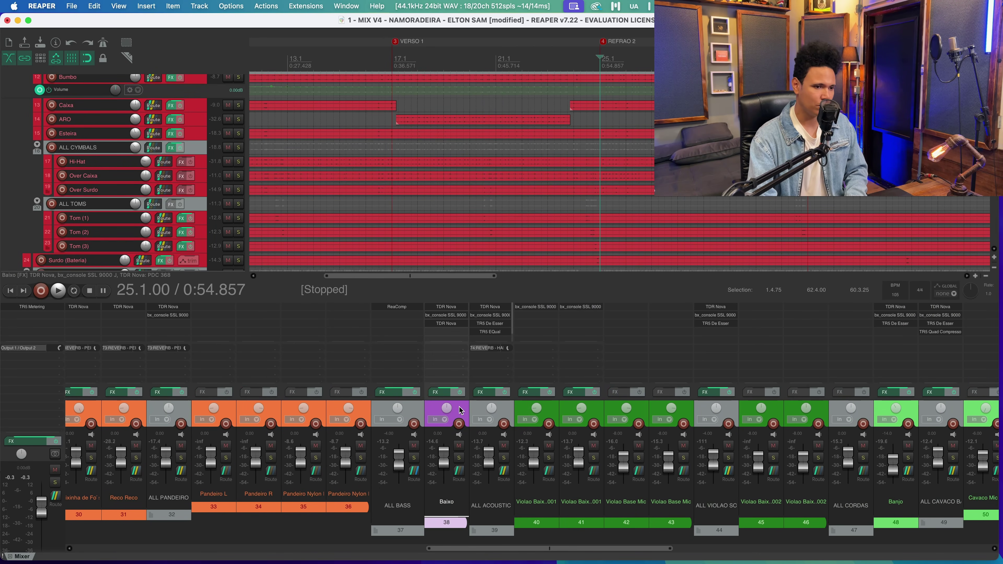
click(459, 459)
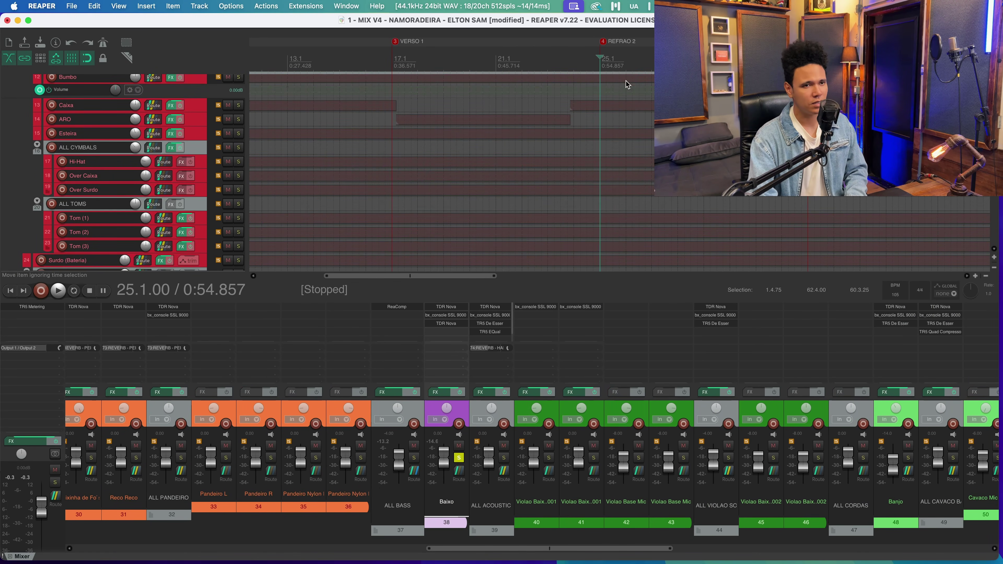
key(space)
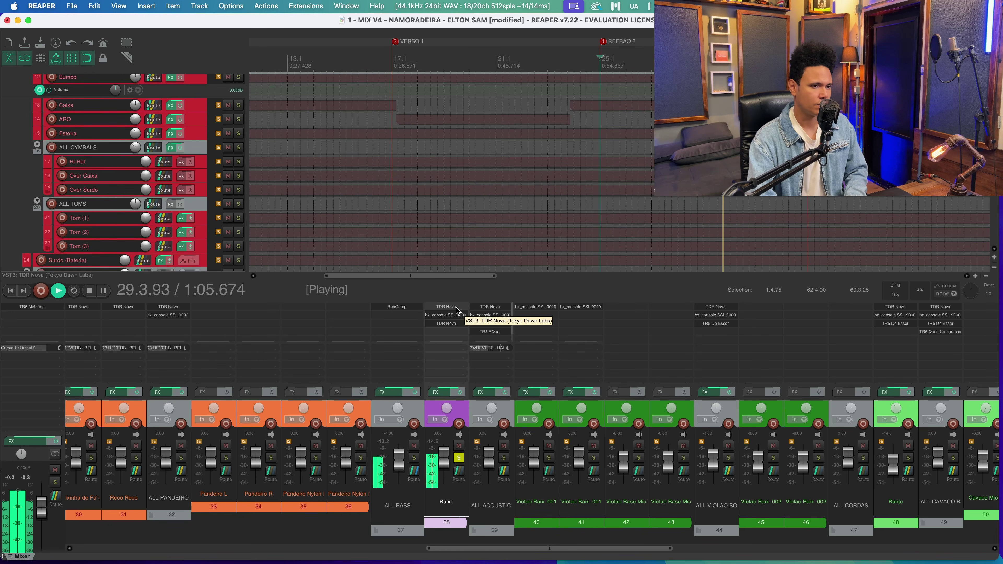
key(space)
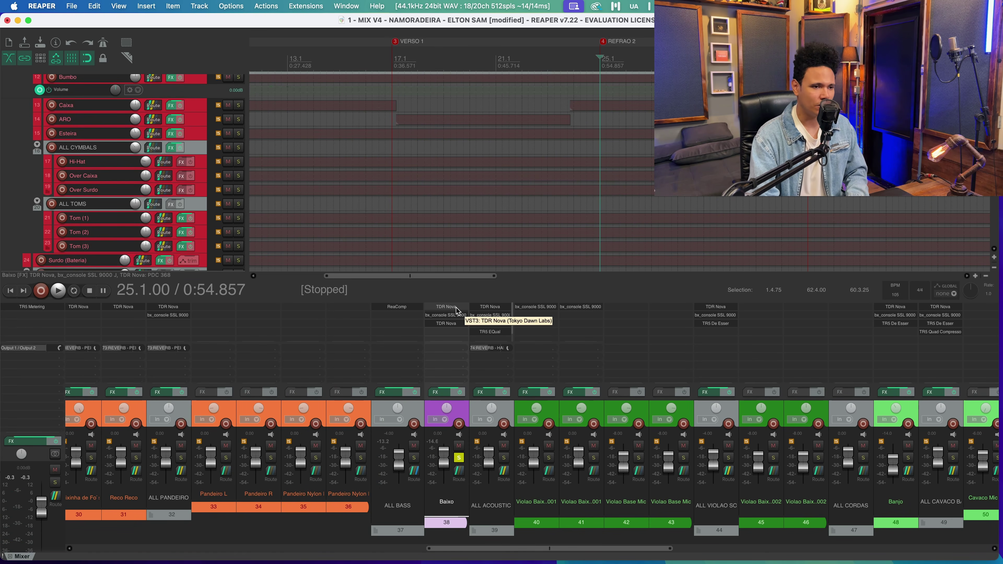
Step: Open the first TDR Nova on Baixo, examine its EQ curve while playing from bar 25, and close the plug-in
click(456, 309)
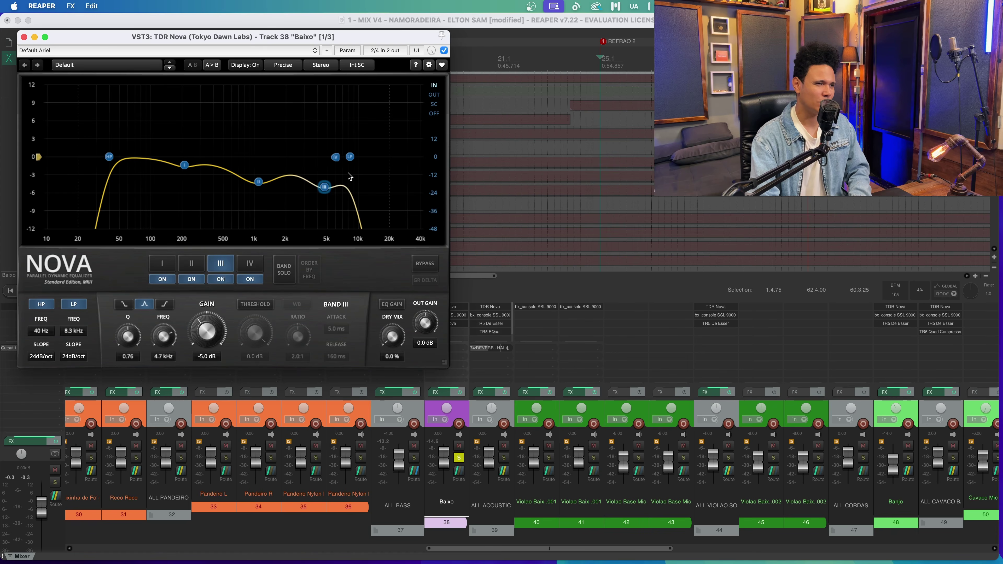
click(599, 60)
key(space)
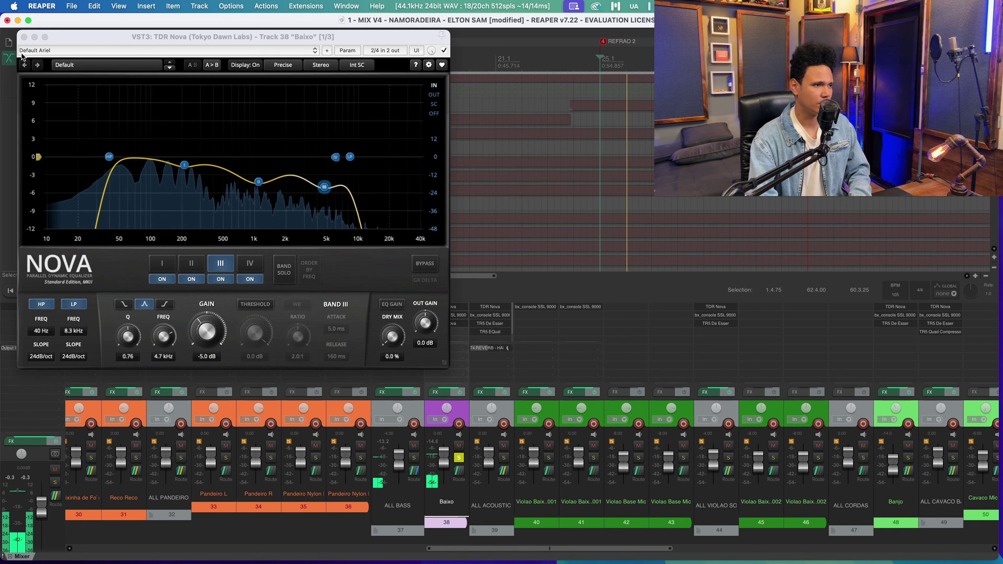
click(23, 37)
key(space)
Step: Open bx_console SSL 9000 J on Baixo, examine its dynamics and EQ settings during playback from bar 25, and close it
click(451, 314)
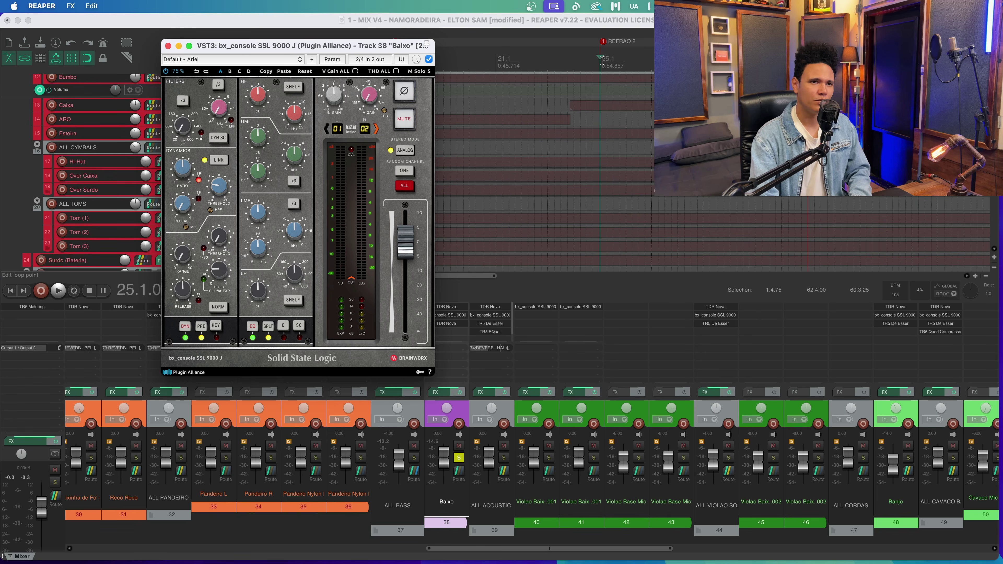
click(594, 64)
key(space)
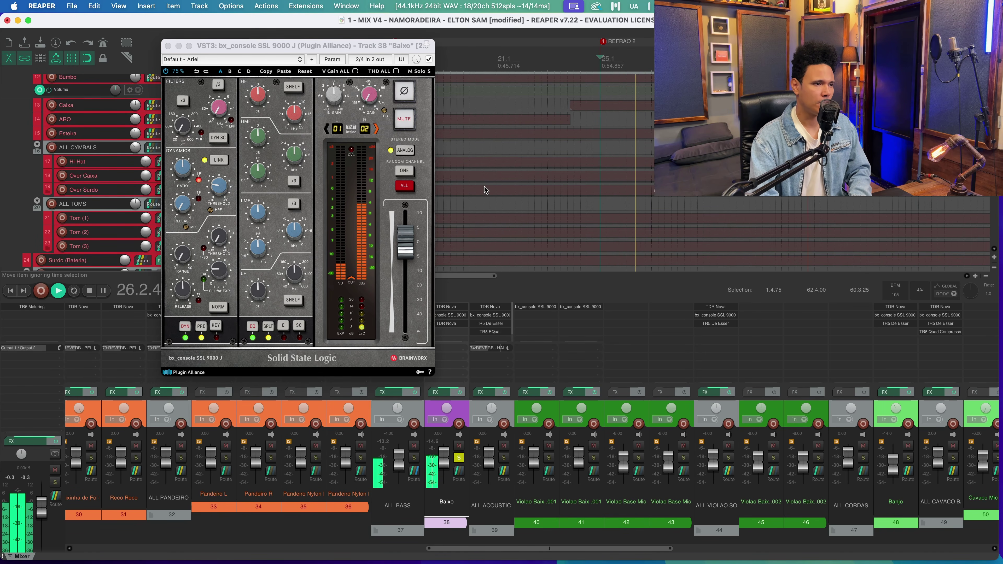
key(space)
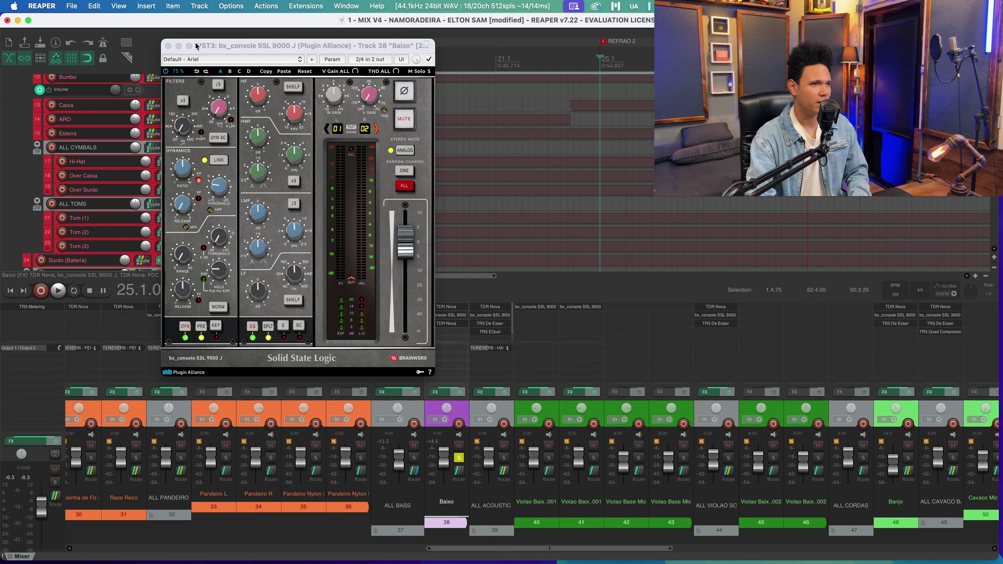
click(168, 46)
Step: Examine the second TDR Nova on Baixo during playback from bar 25, close it, and take the track out of solo
click(442, 323)
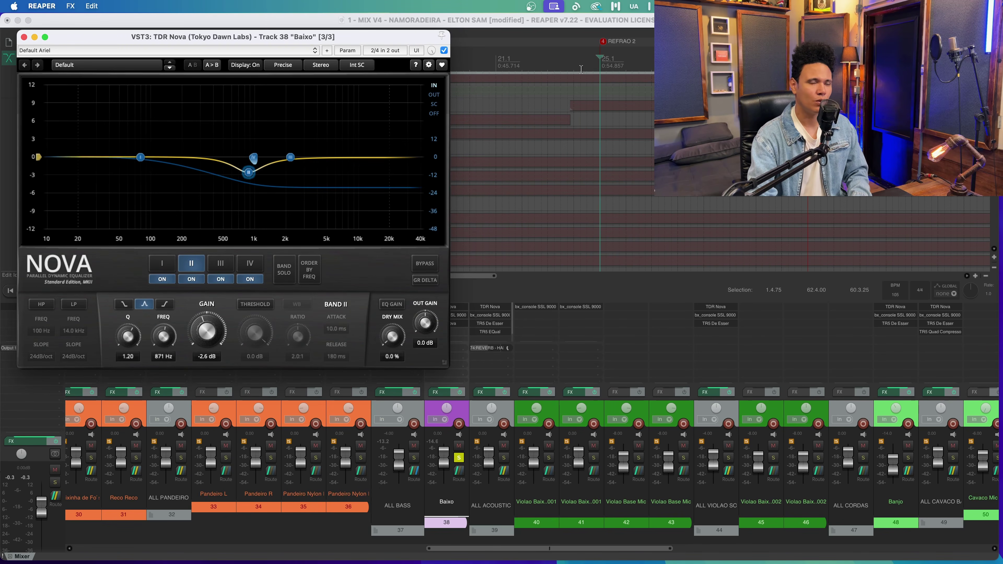
click(600, 61)
key(space)
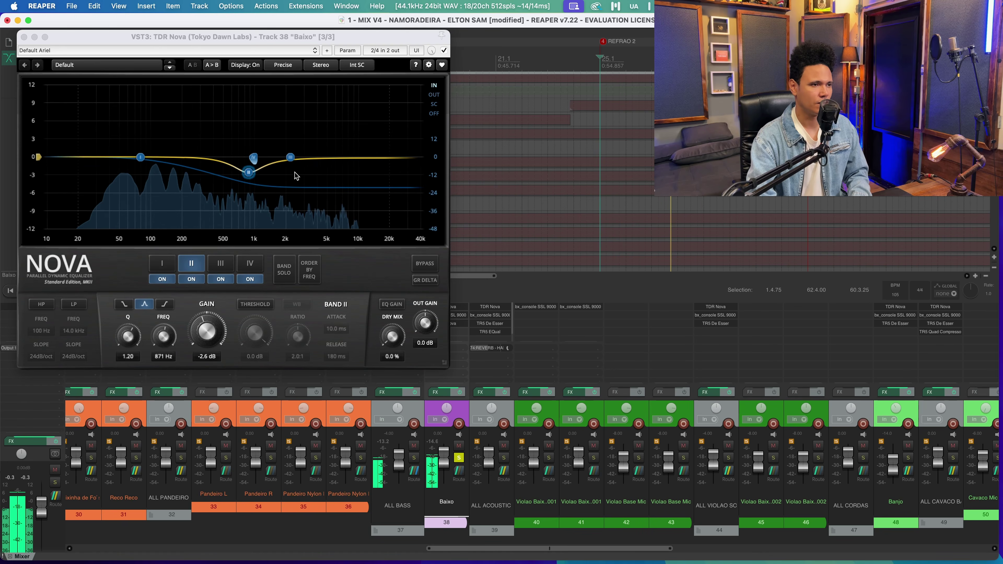
key(space)
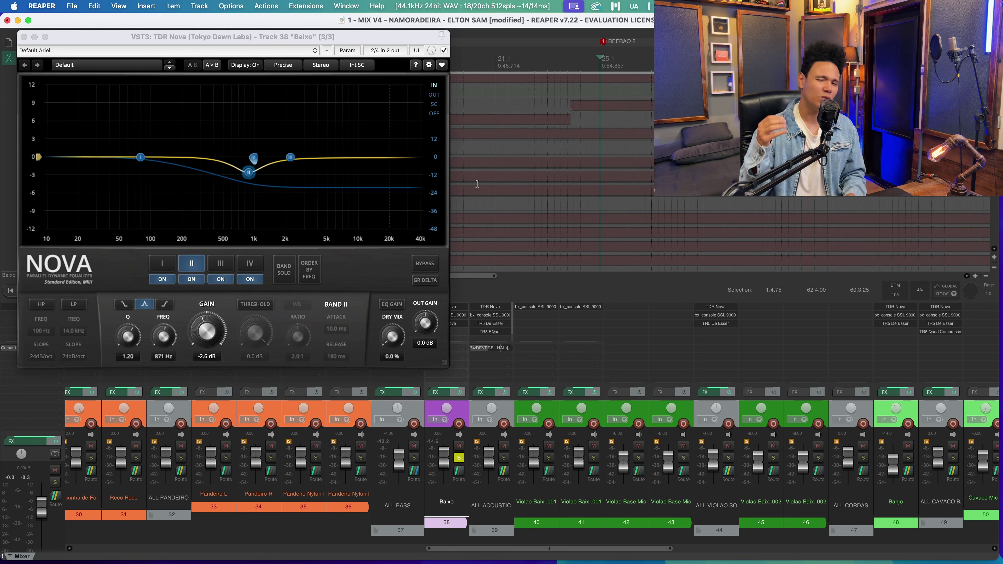
click(24, 37)
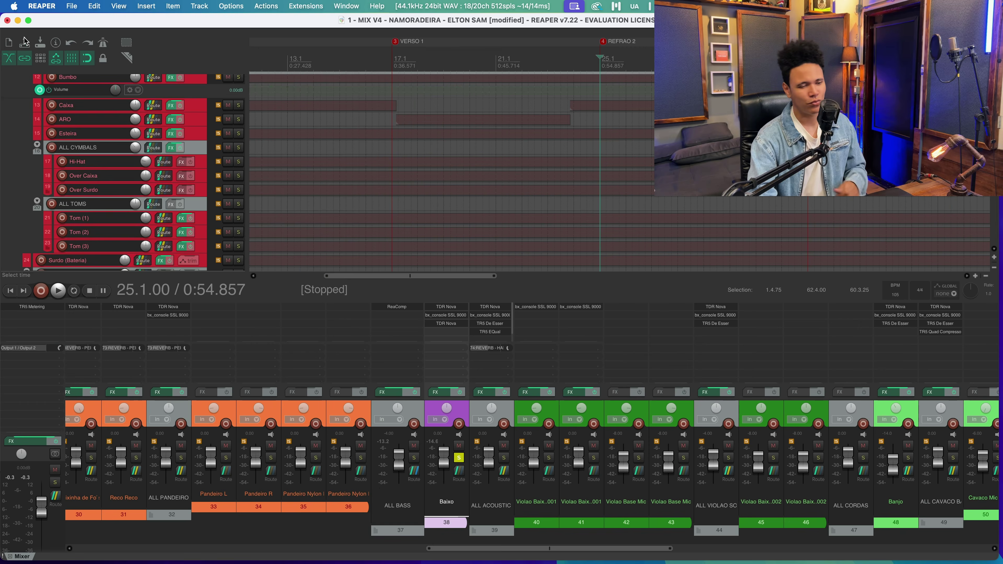
click(459, 458)
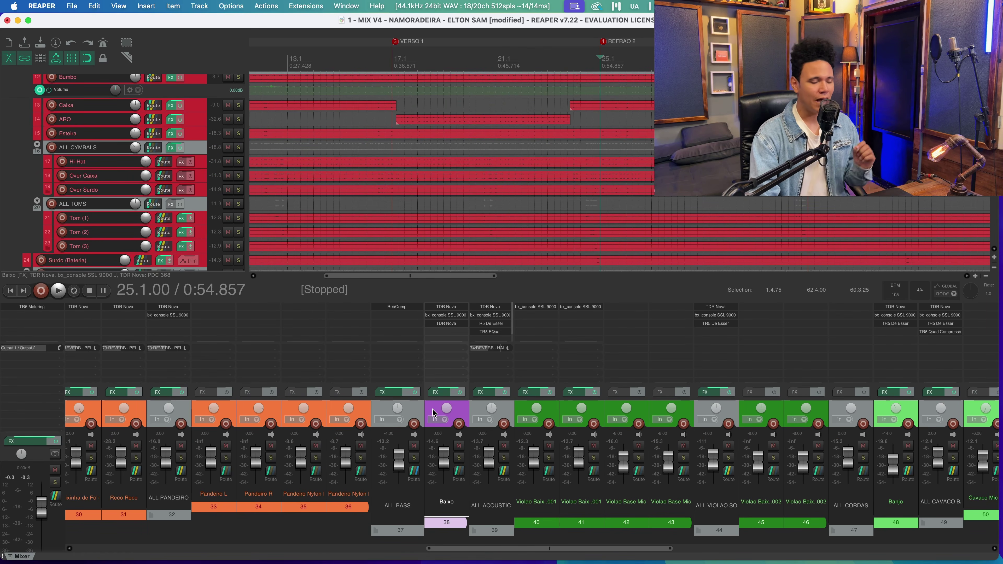
Step: Open ReaComp on the ALL BASS bus, examine its kick-to-bass sidechain settings, and close the plug-in
click(420, 409)
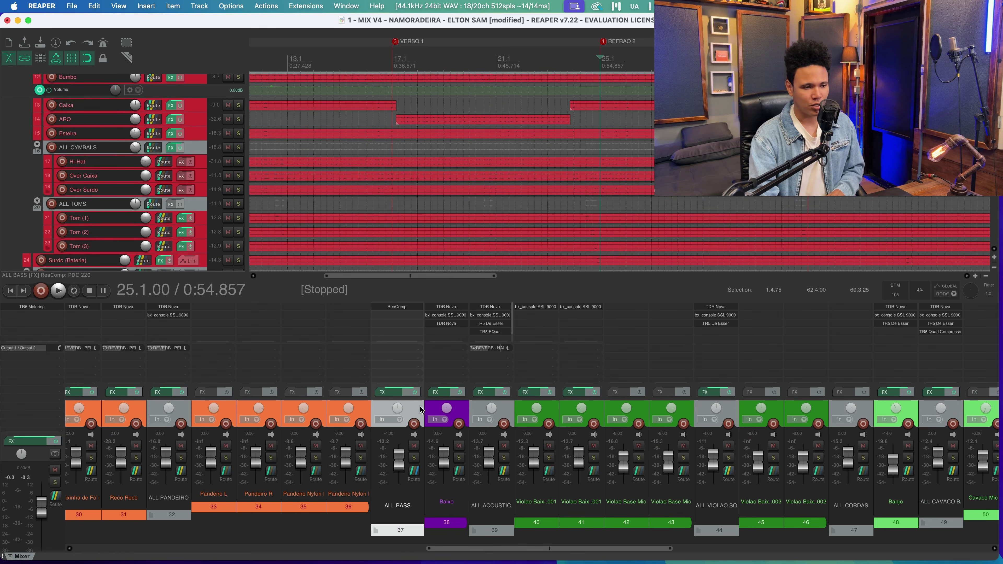
click(398, 309)
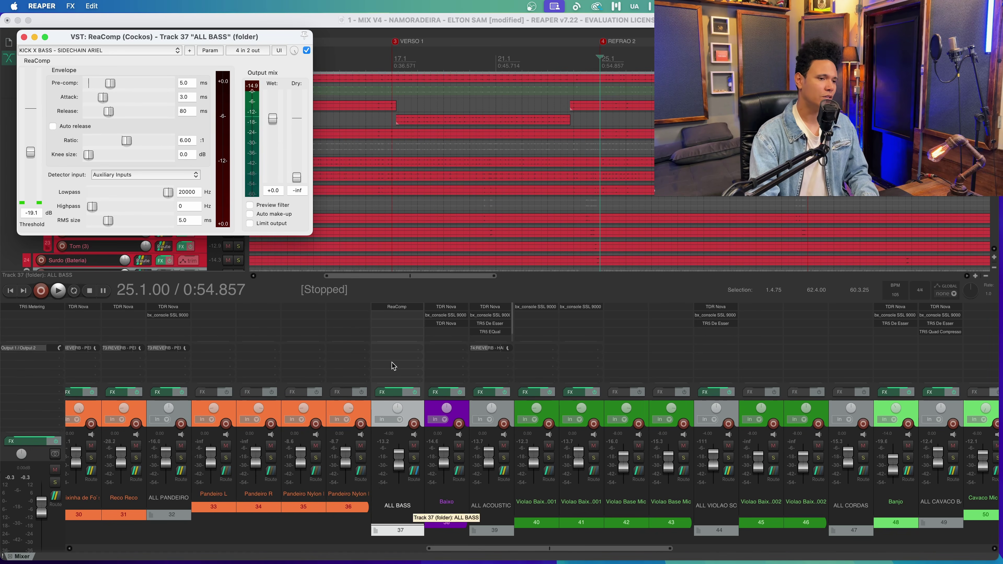
drag(153, 36, 350, 86)
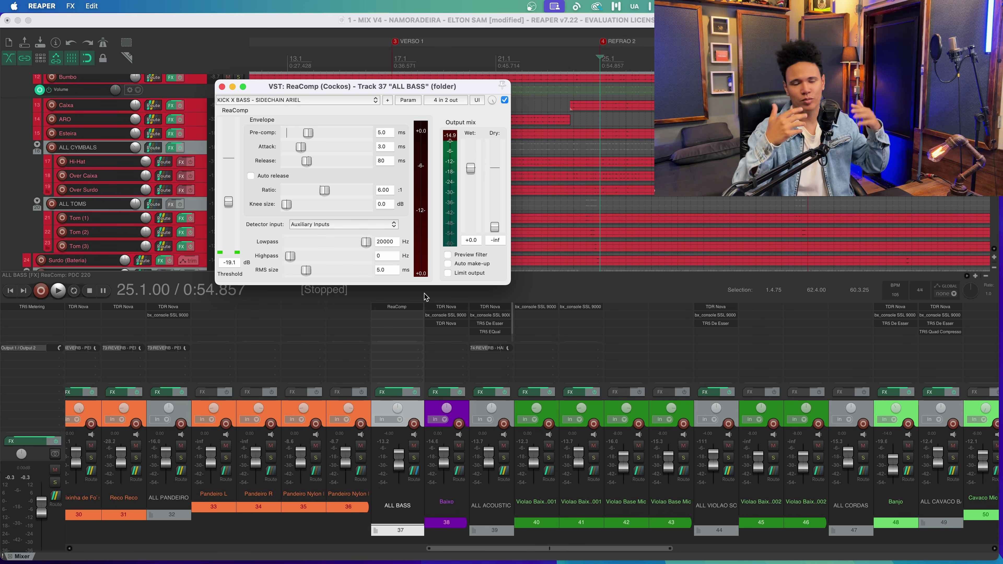
click(222, 87)
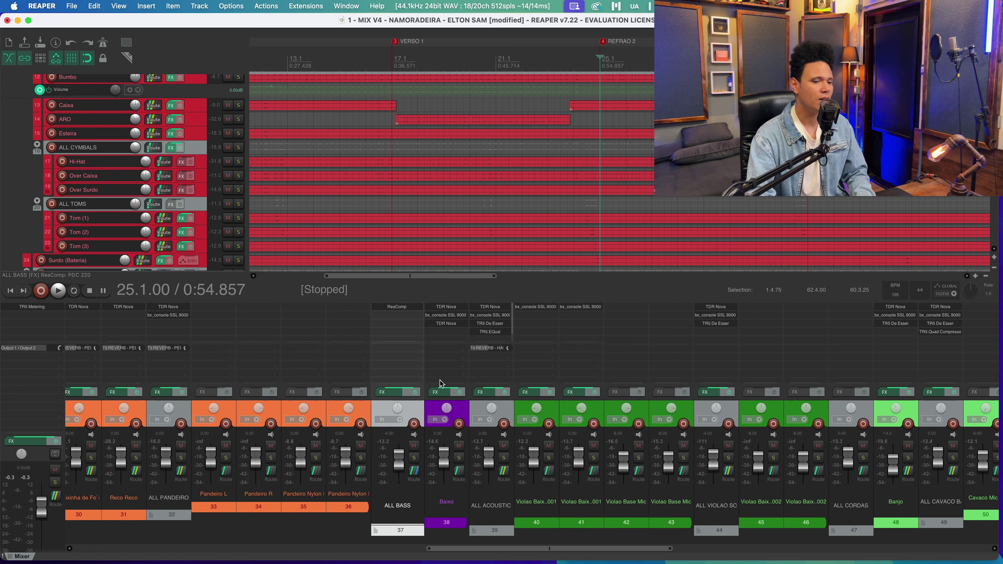
Step: Solo the ALL ACOUSTIC GUITARS bus and listen to the guitars from bar 25
click(510, 409)
drag(506, 552, 577, 560)
click(489, 416)
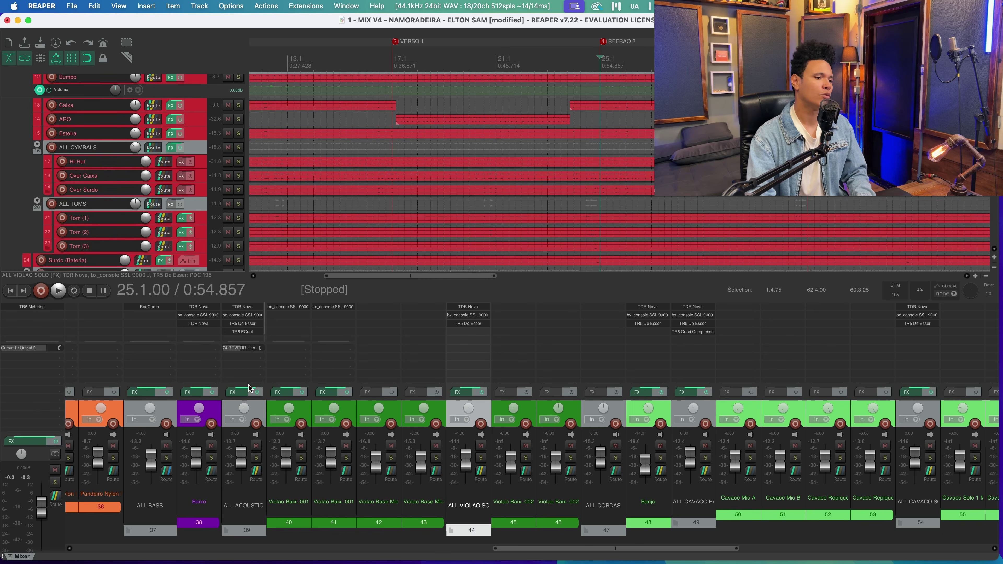
click(255, 458)
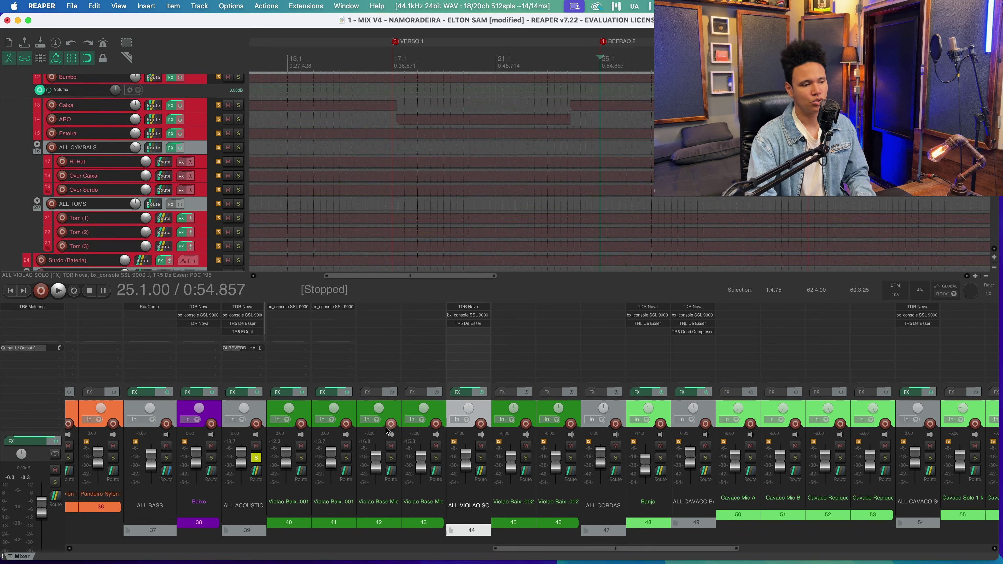
key(space)
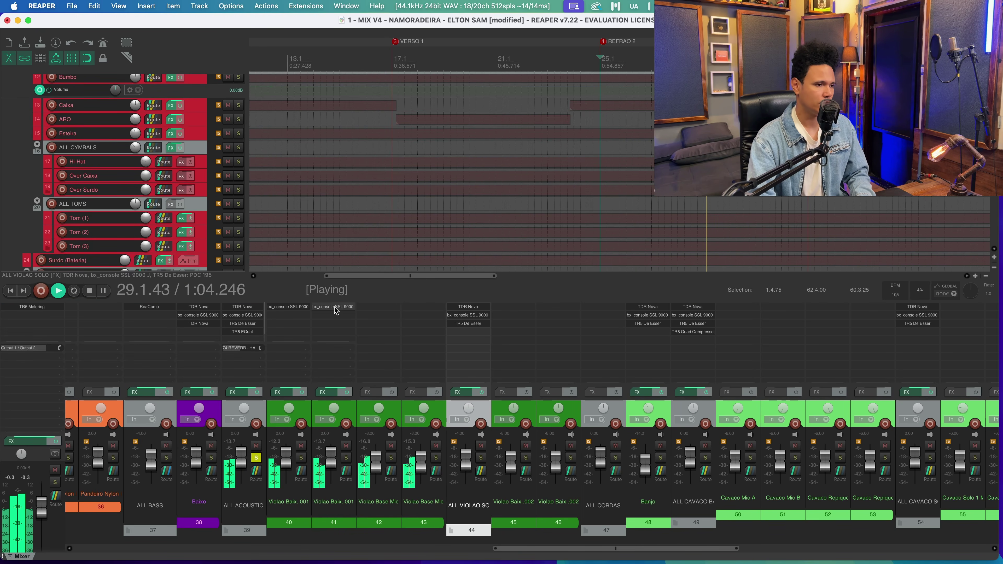
key(space)
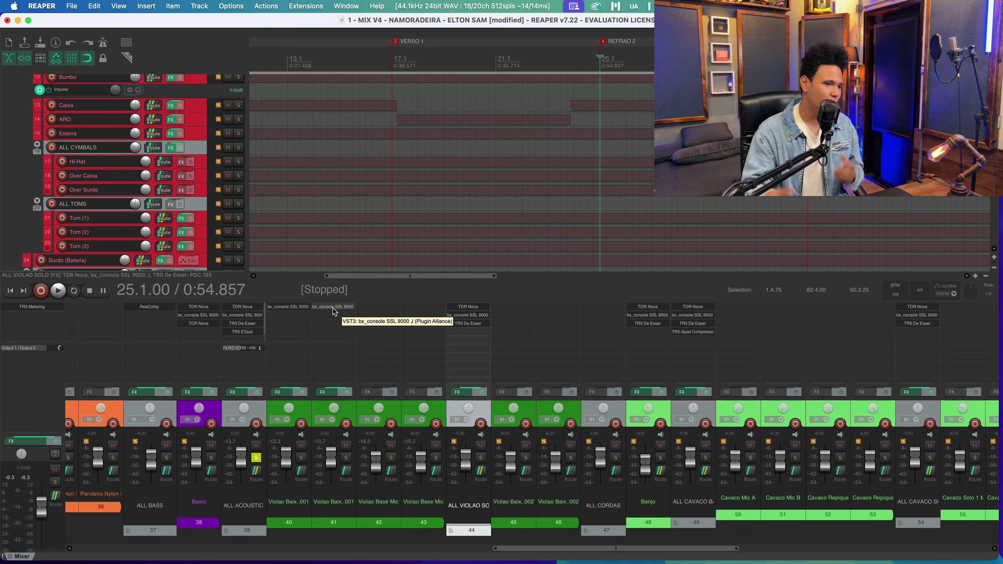
Step: Check the TDR Nova curve on ALL ACOUSTIC GUITARS and audition the guitars with the bus effects bypassed, re-enabling the effects when done
click(257, 309)
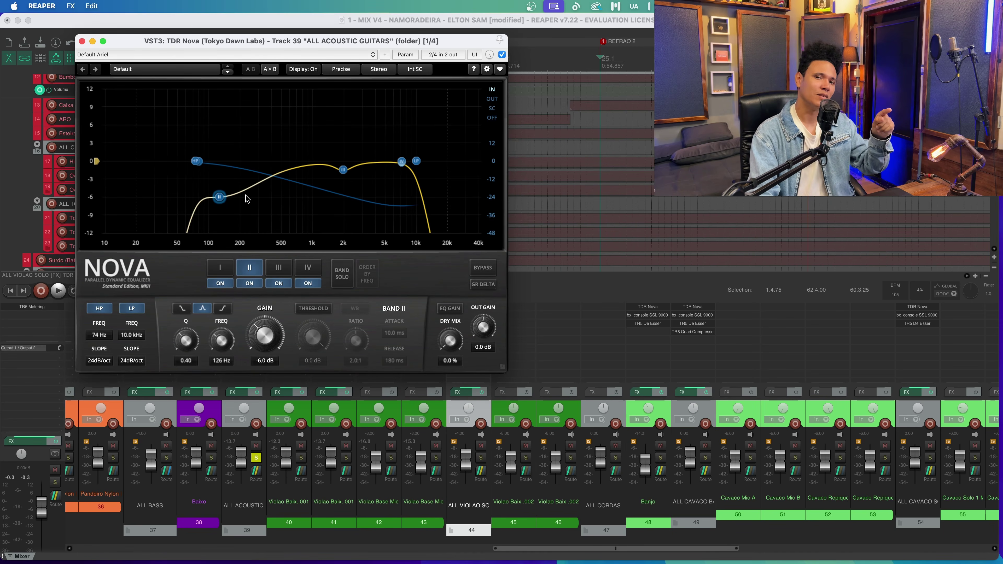
click(81, 41)
click(257, 392)
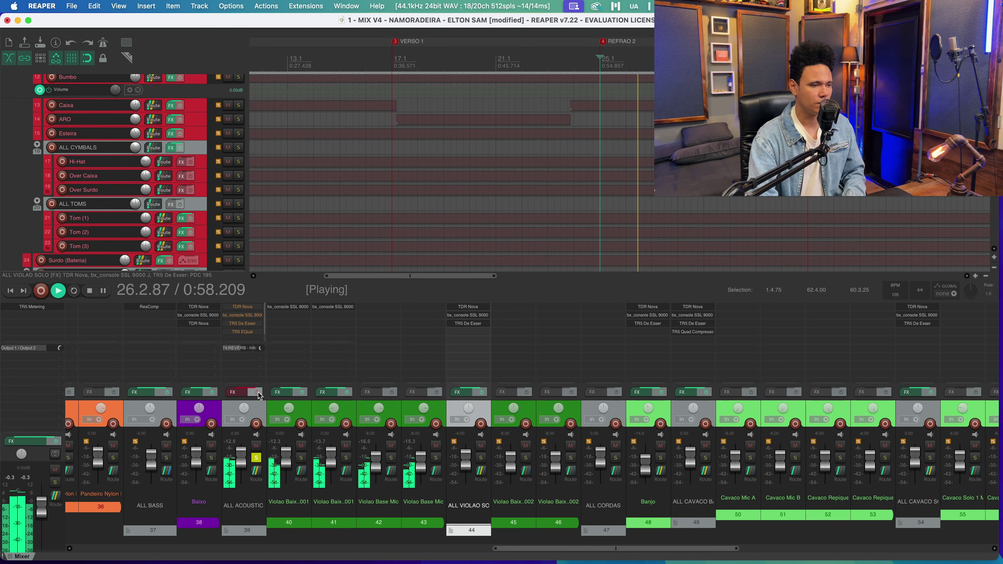
key(space)
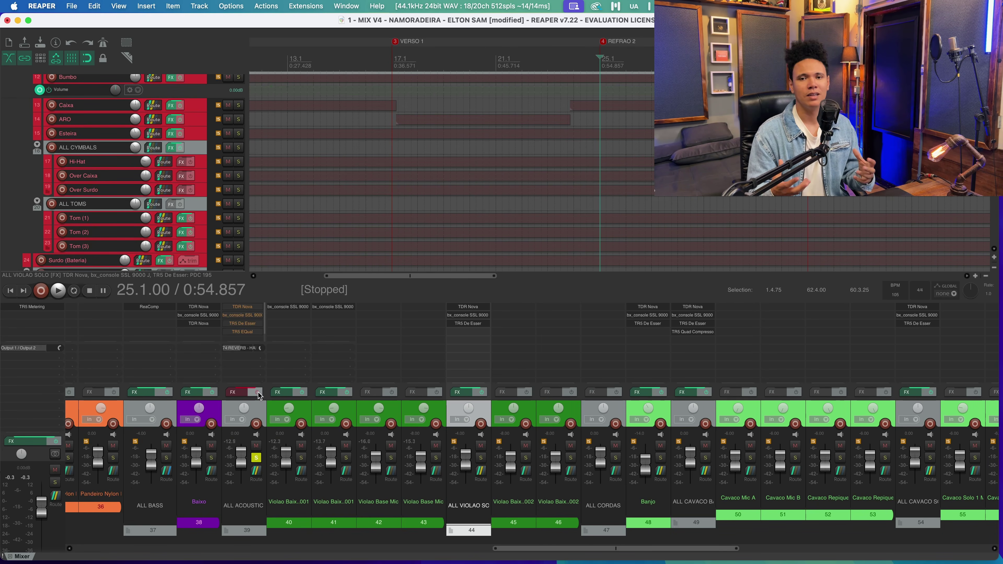
click(257, 392)
Step: Recheck TDR Nova on ALL ACOUSTIC GUITARS, and examine bx_console SSL 9000 J on the same bus during playback, closing both plug-ins
click(248, 307)
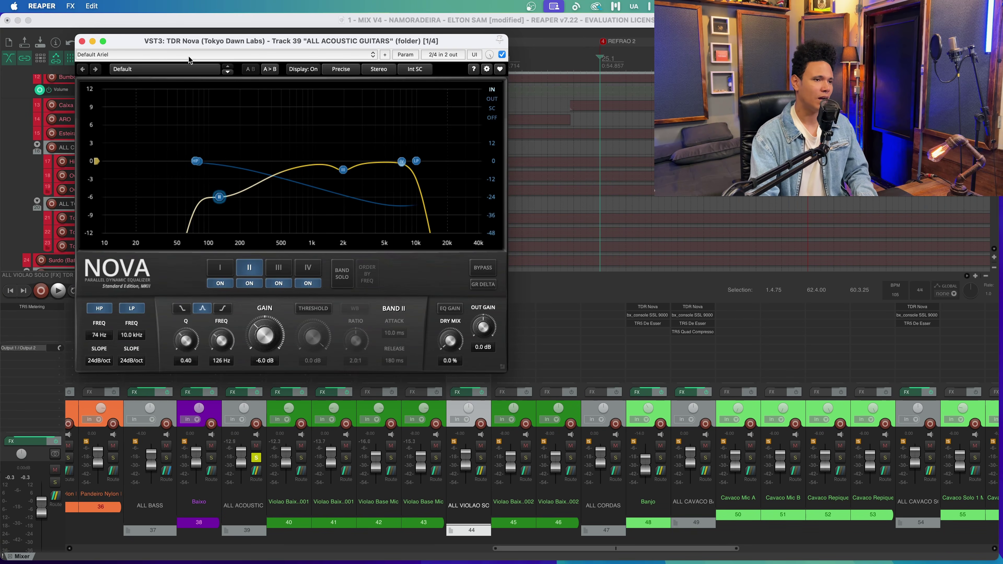
click(81, 41)
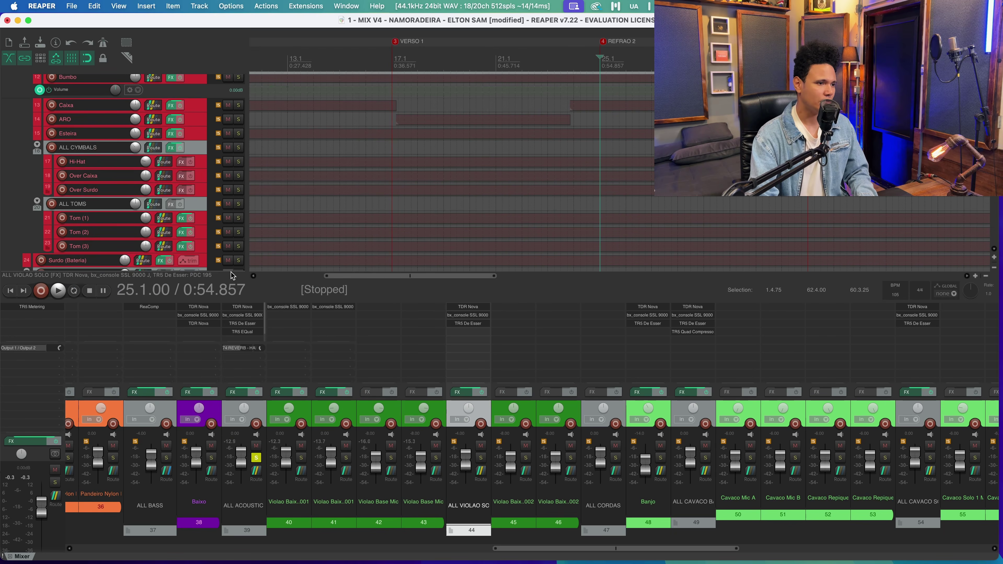
click(241, 315)
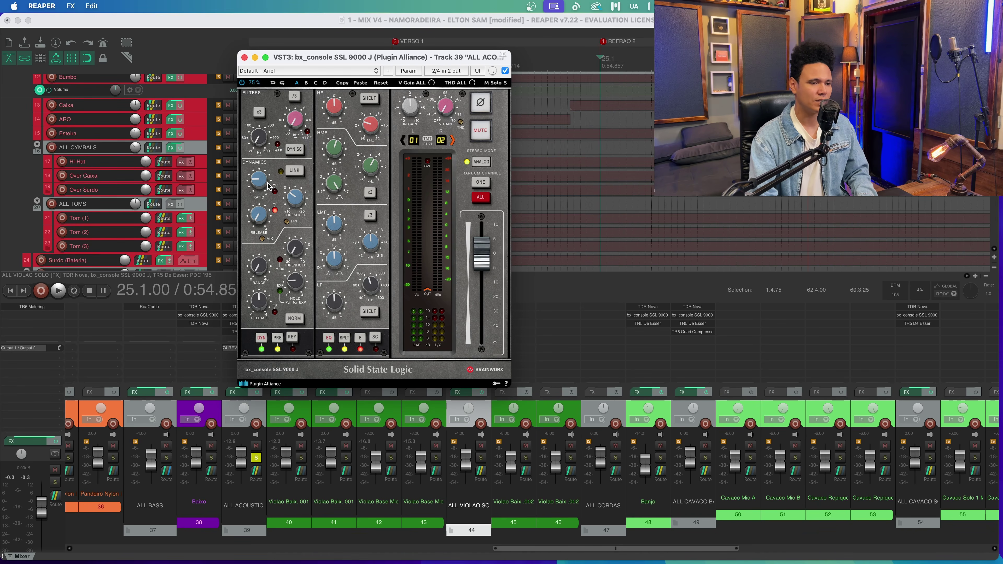
key(space)
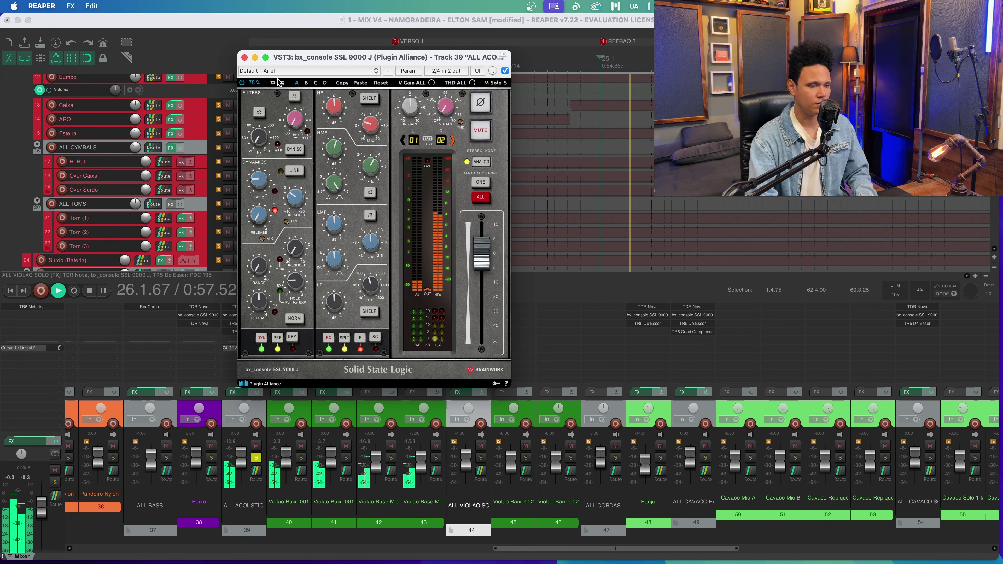
key(space)
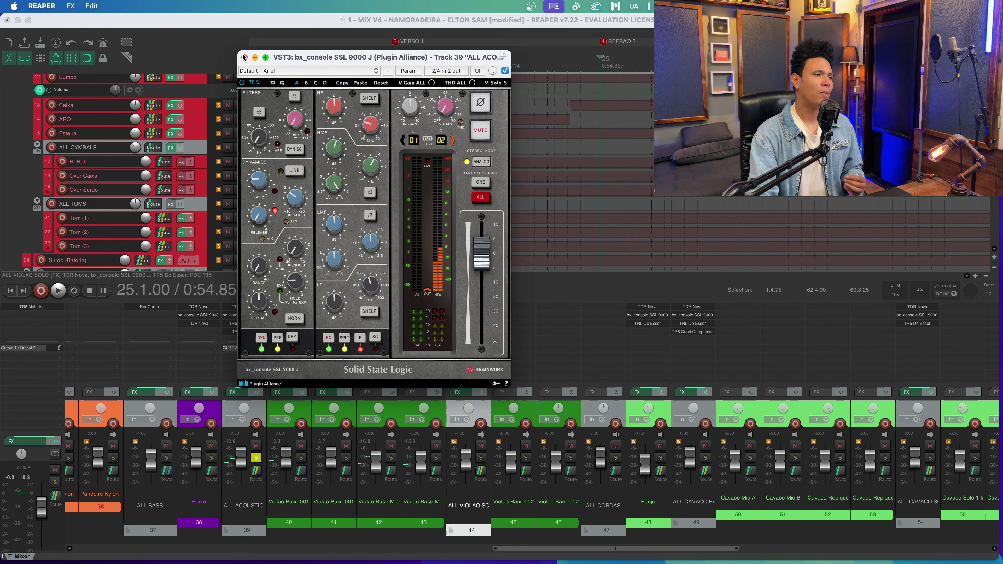
click(245, 58)
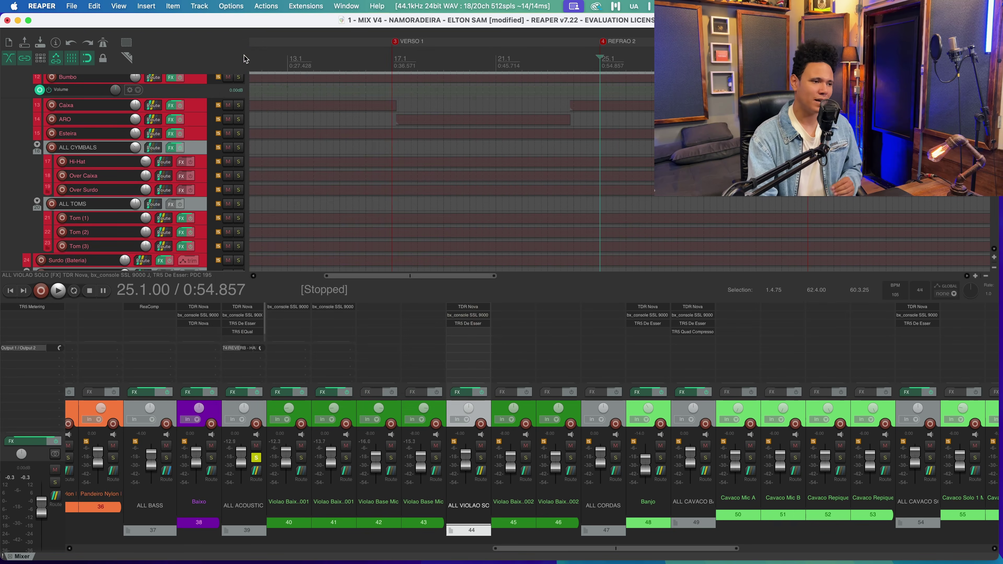
Step: Open TR5 De Esser on ALL ACOUSTIC GUITARS, watch its frequency display while playing from bar 25, and close the plug-in
click(249, 318)
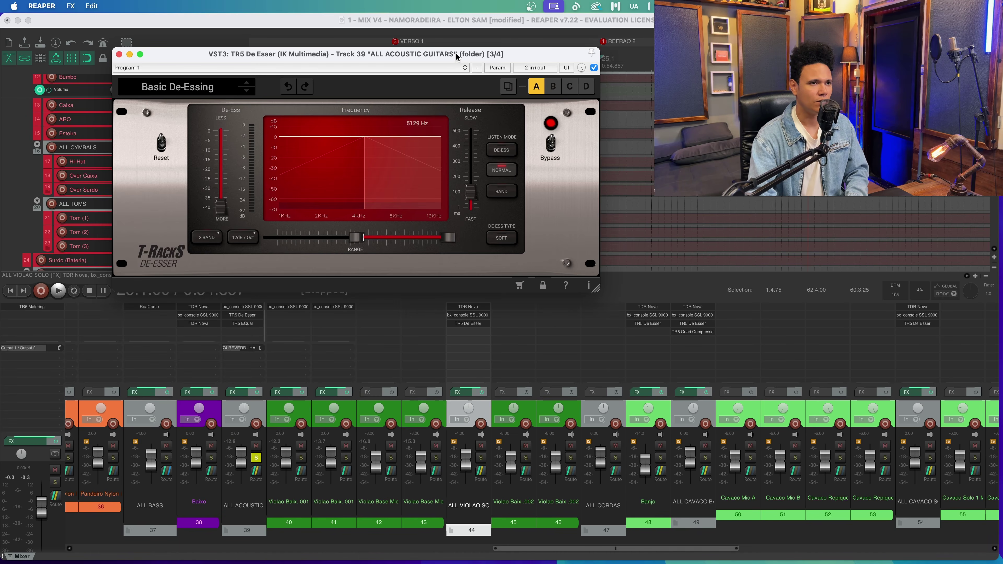
drag(457, 57, 446, 199)
click(600, 64)
key(space)
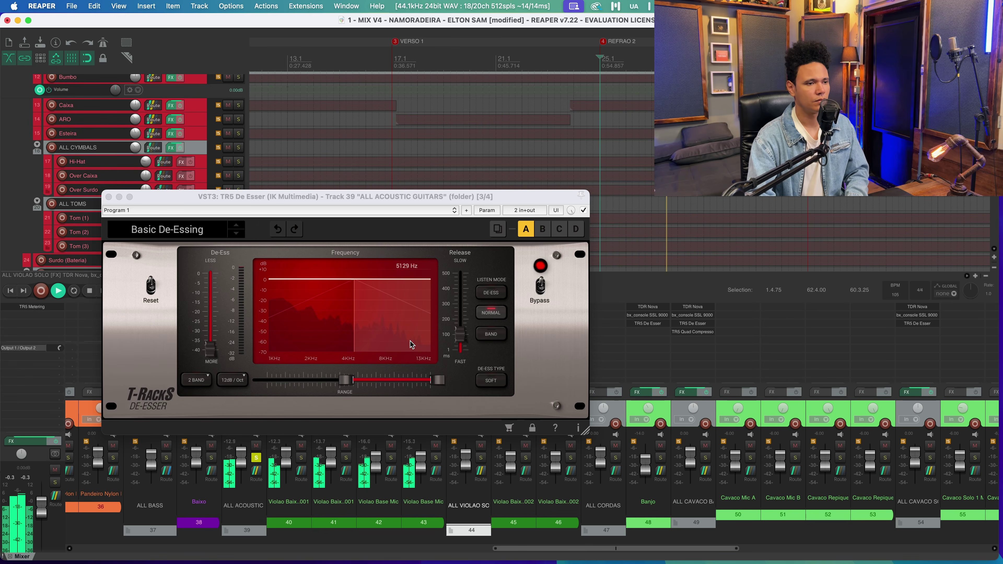
key(space)
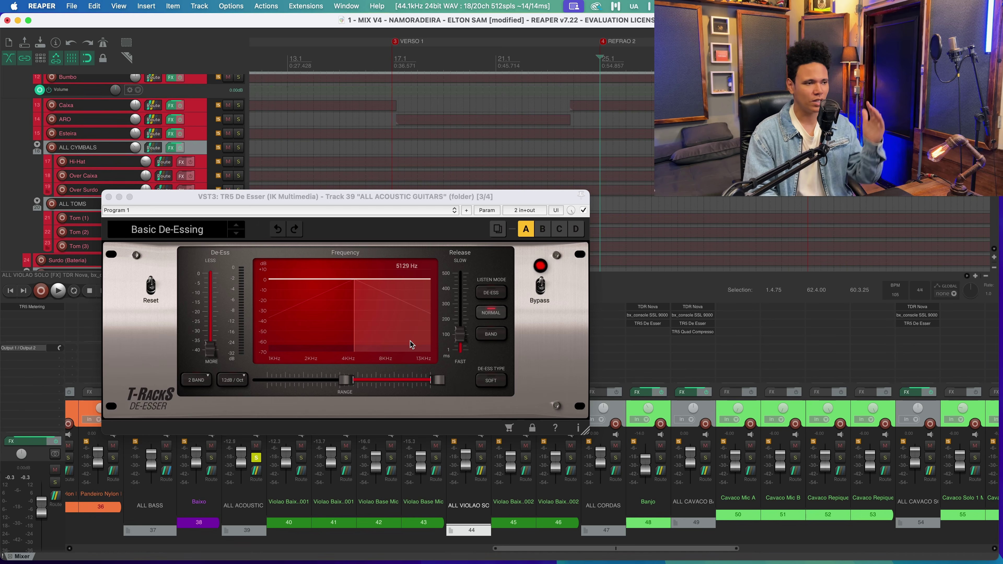
click(108, 197)
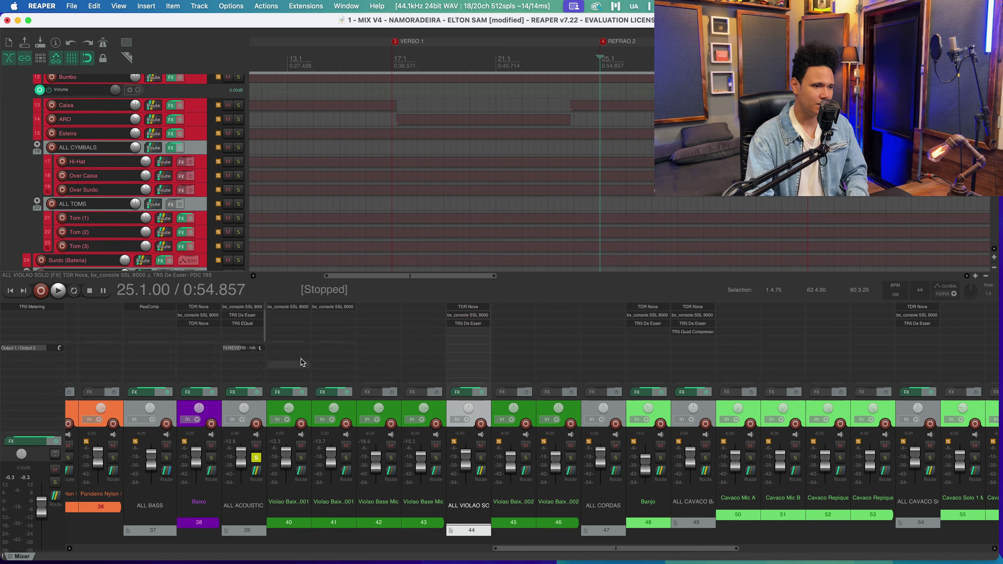
Step: Examine the side and mid curves of TR5 EQual on ALL ACOUSTIC GUITARS, closing the plug-in when done
click(237, 324)
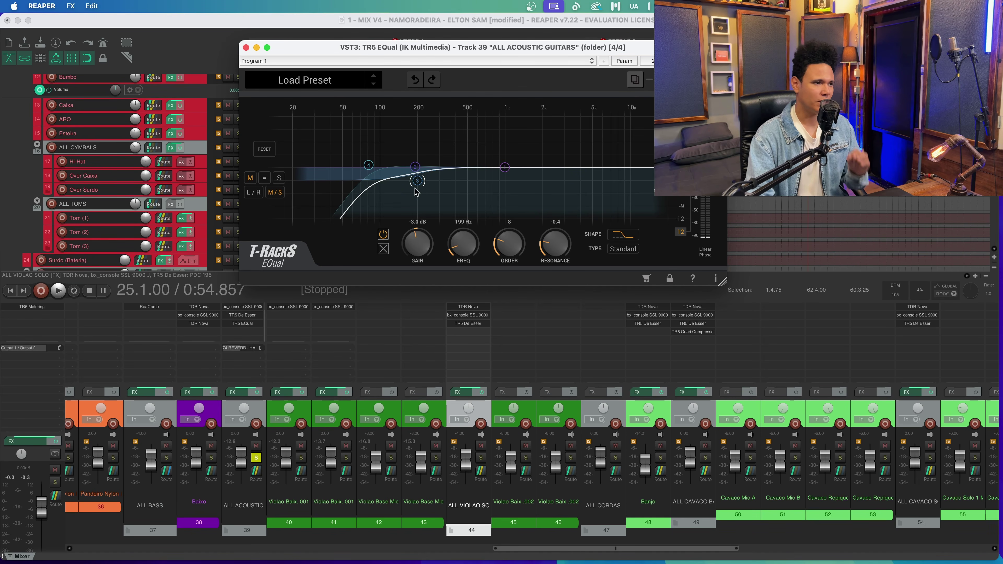
drag(475, 52, 443, 52)
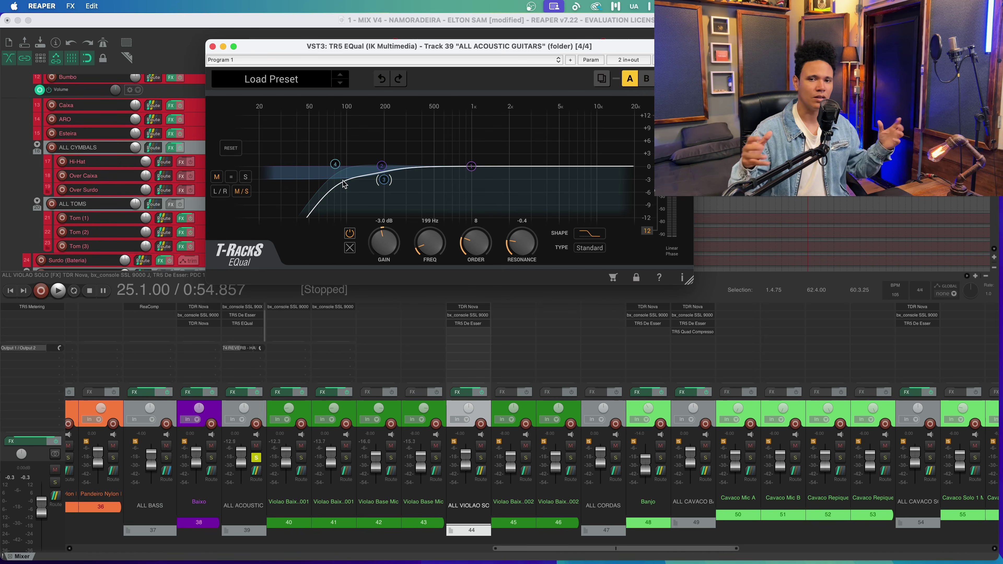
click(247, 179)
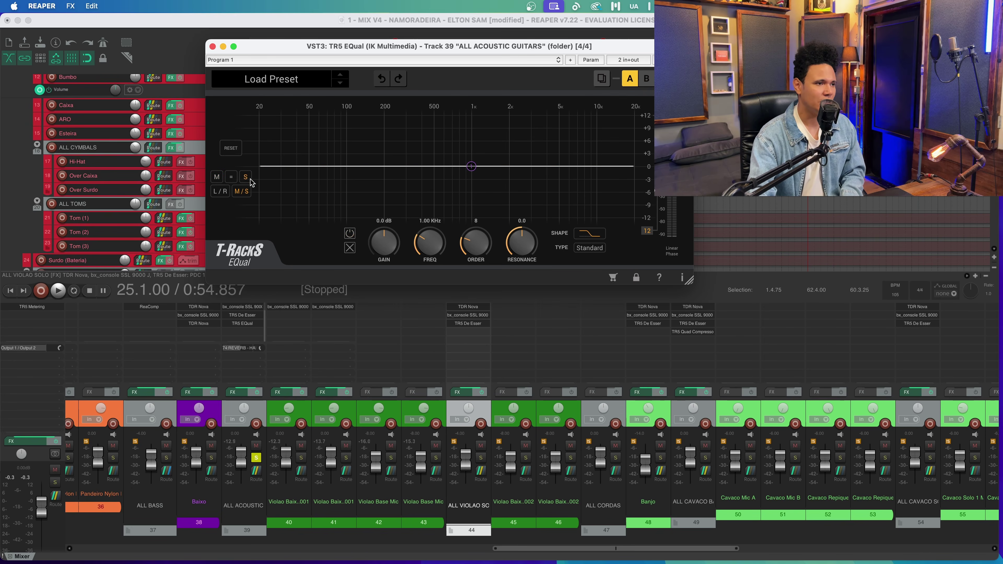
click(217, 176)
mouse_move(380, 180)
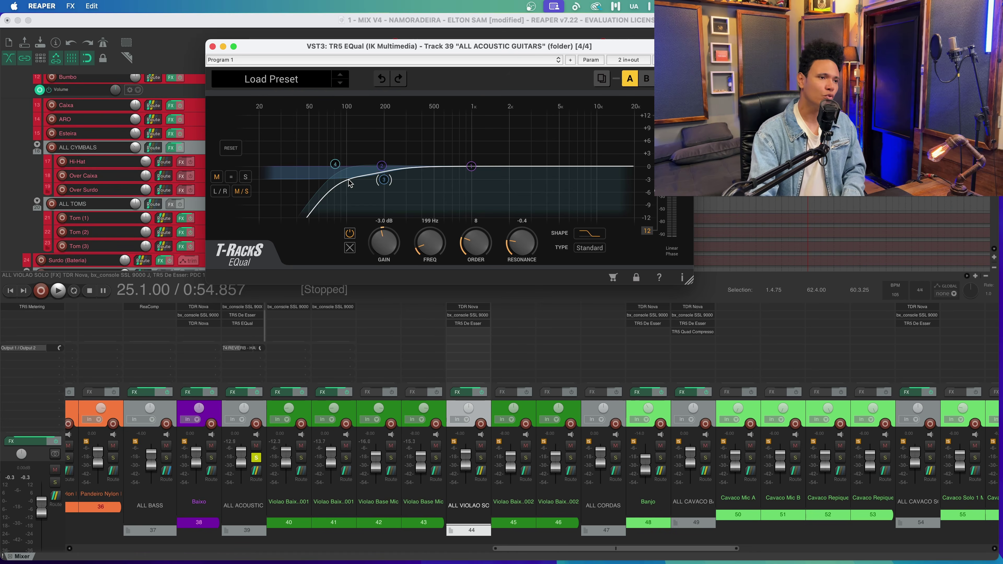
click(212, 47)
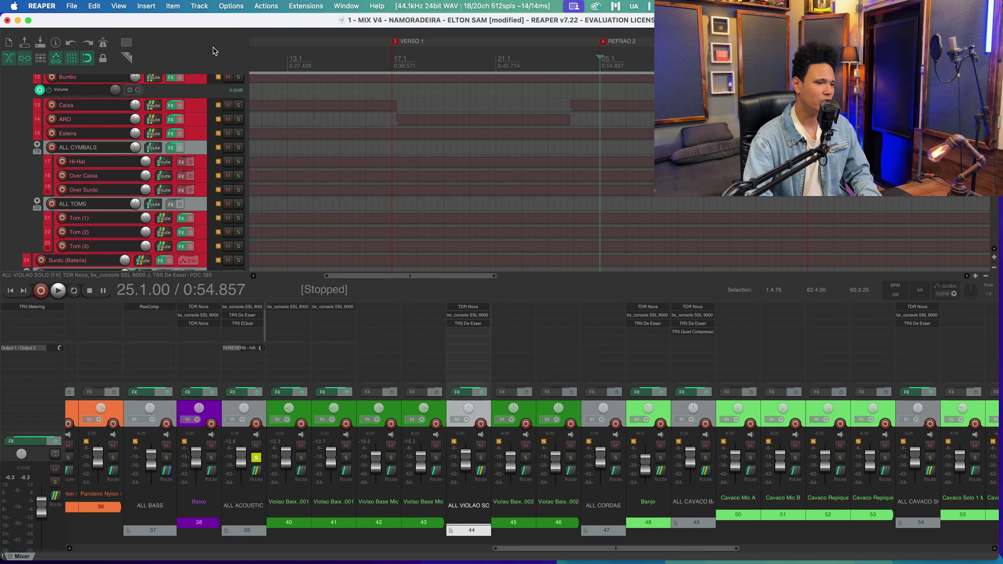
Step: Switch the solo from ALL ACOUSTIC GUITARS to ALL VIOLAO SOLO and listen to the intro from bar 3
click(256, 457)
click(481, 458)
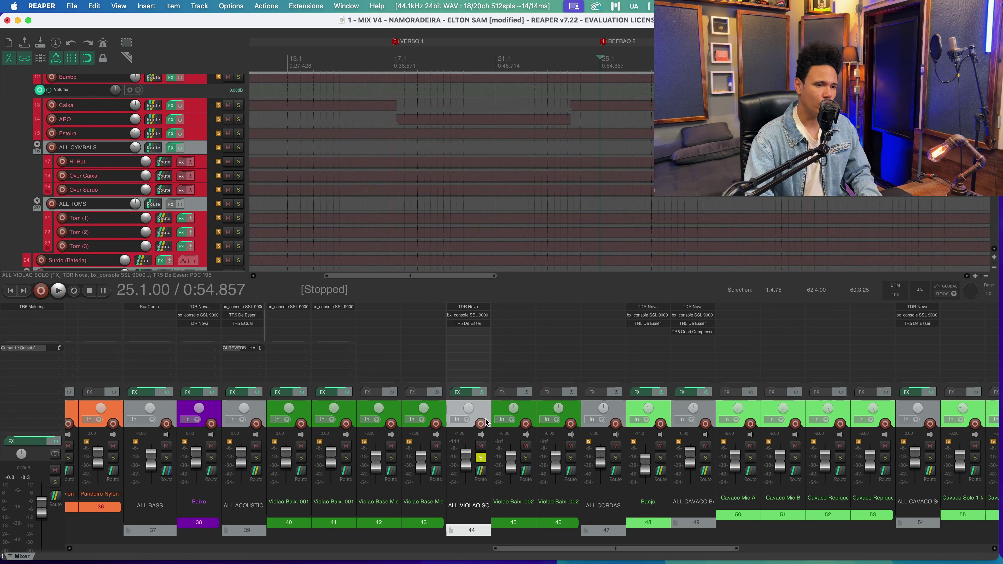
scroll(566, 190, down, 4)
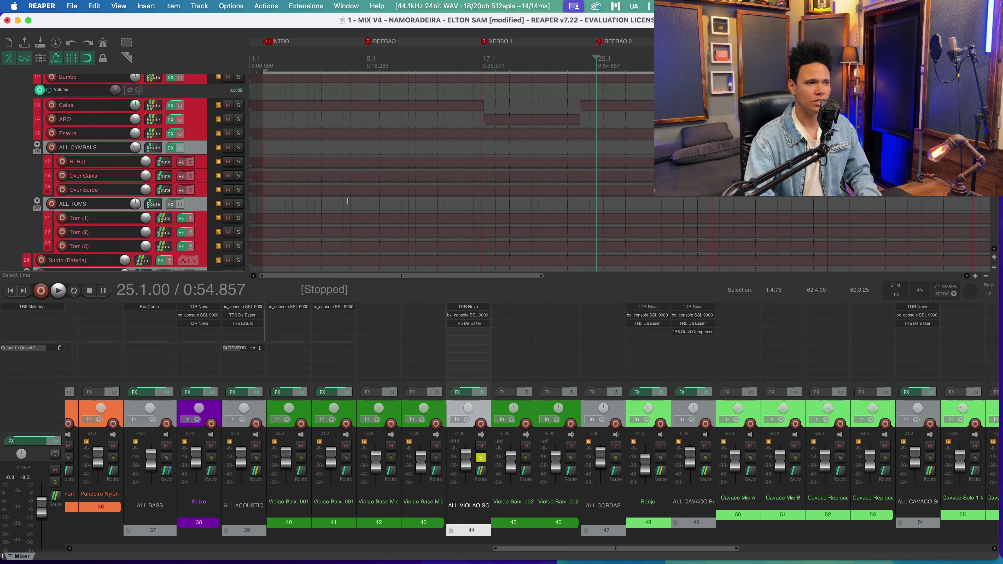
scroll(138, 181, down, 10)
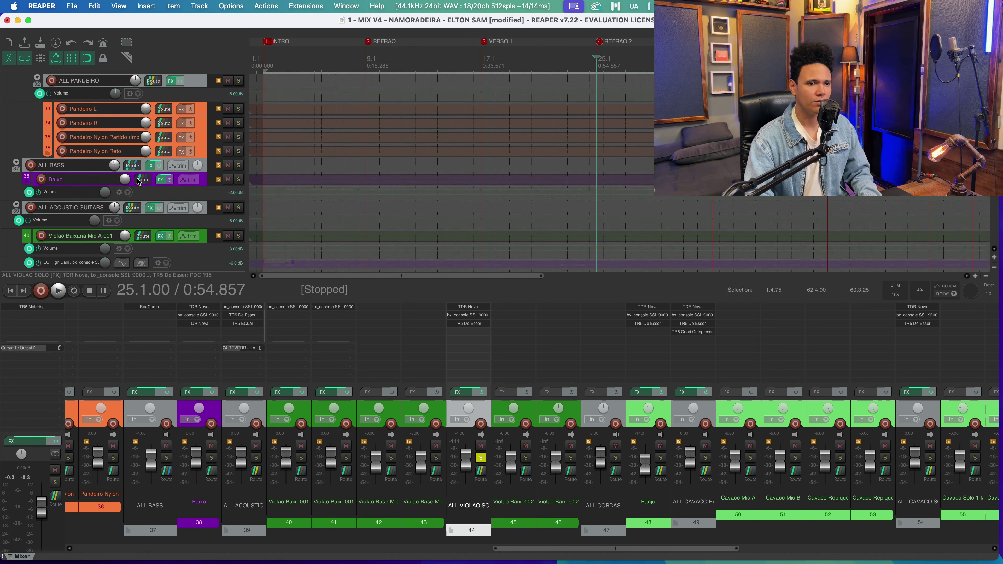
scroll(138, 181, down, 8)
click(279, 60)
key(space)
scroll(472, 87, down, 2)
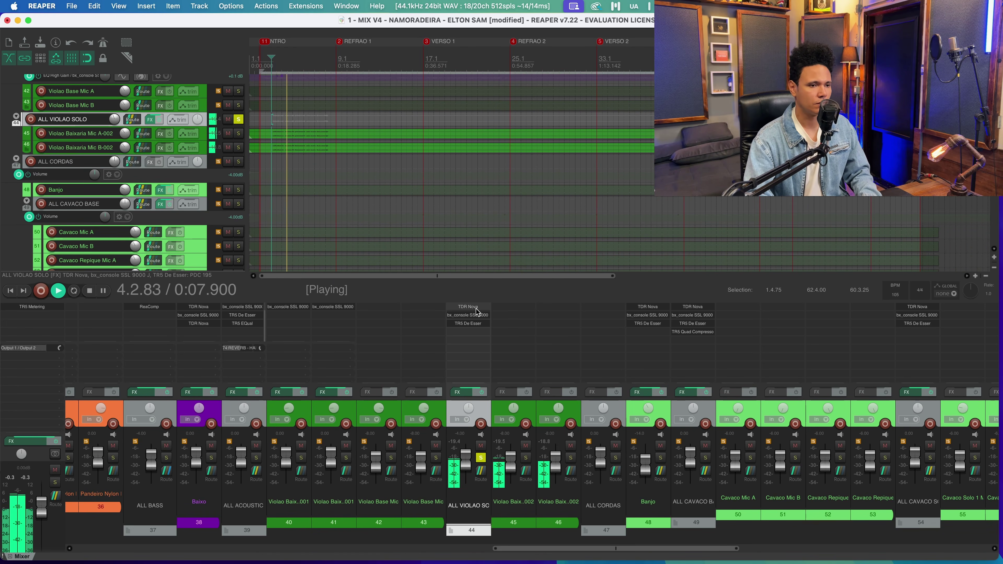
key(space)
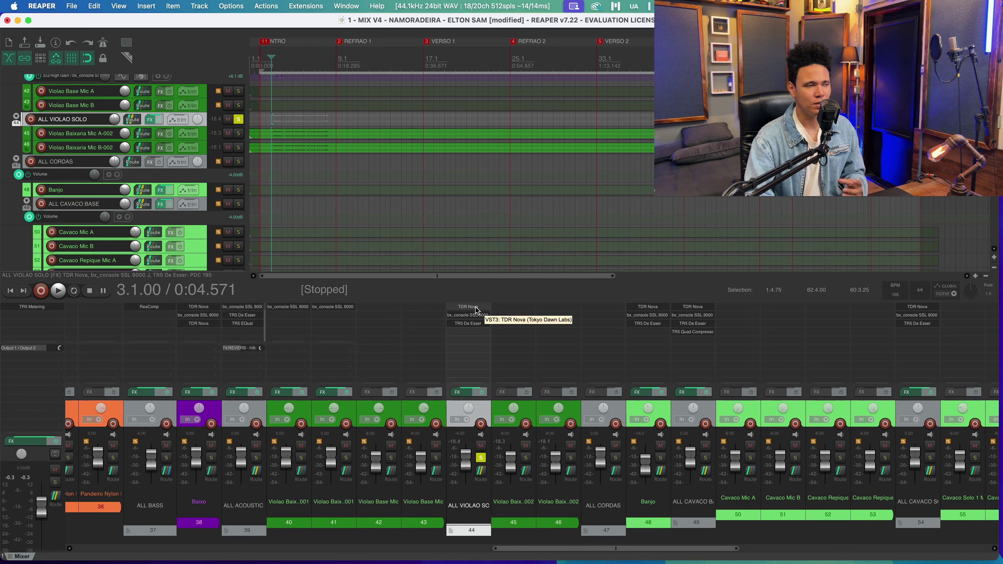
Step: Inspect TDR Nova, bx_console SSL 9000 J and TR5 De Esser on ALL VIOLAO SOLO, closing each plug-in after viewing
click(467, 307)
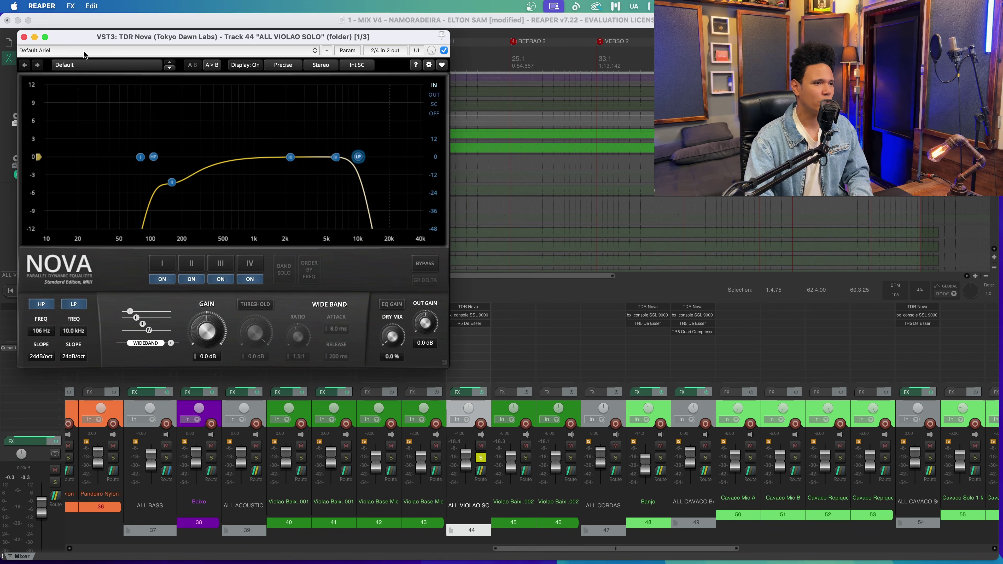
click(24, 37)
click(468, 315)
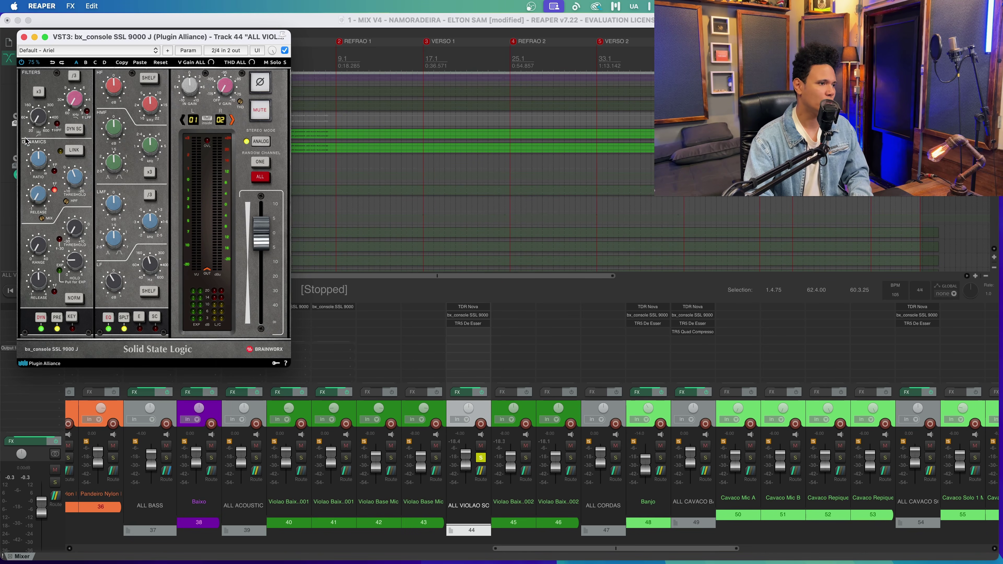
click(24, 37)
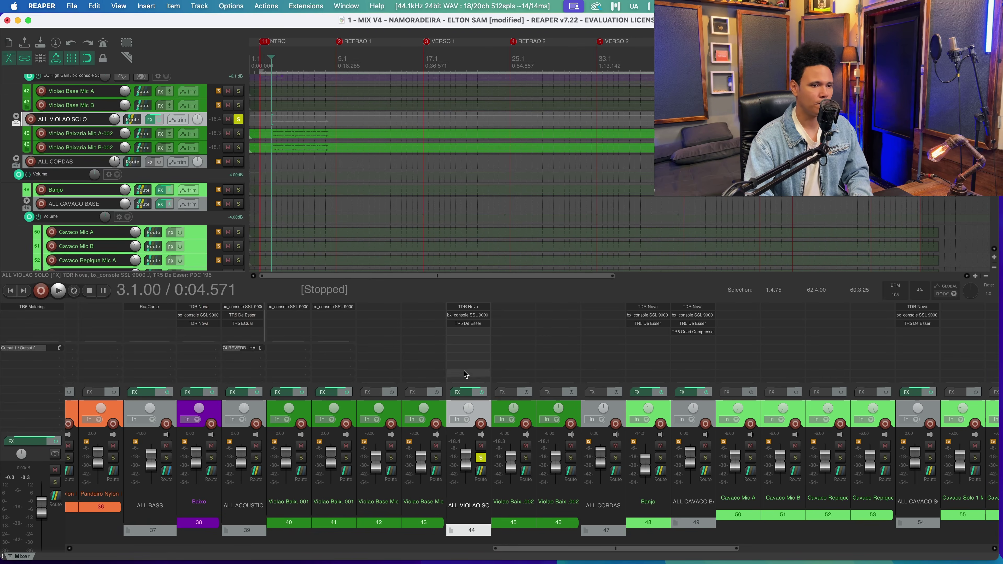
click(467, 323)
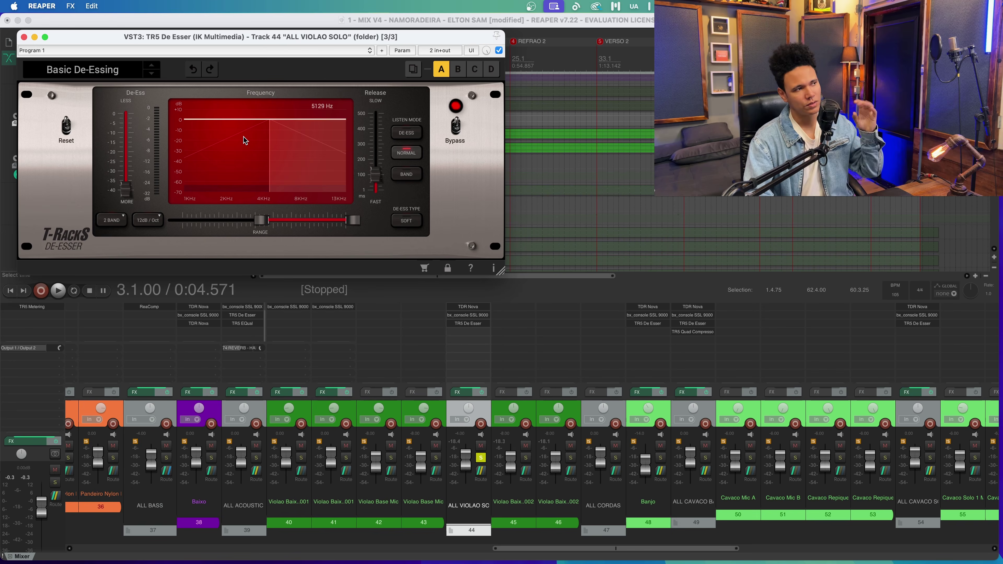
click(24, 38)
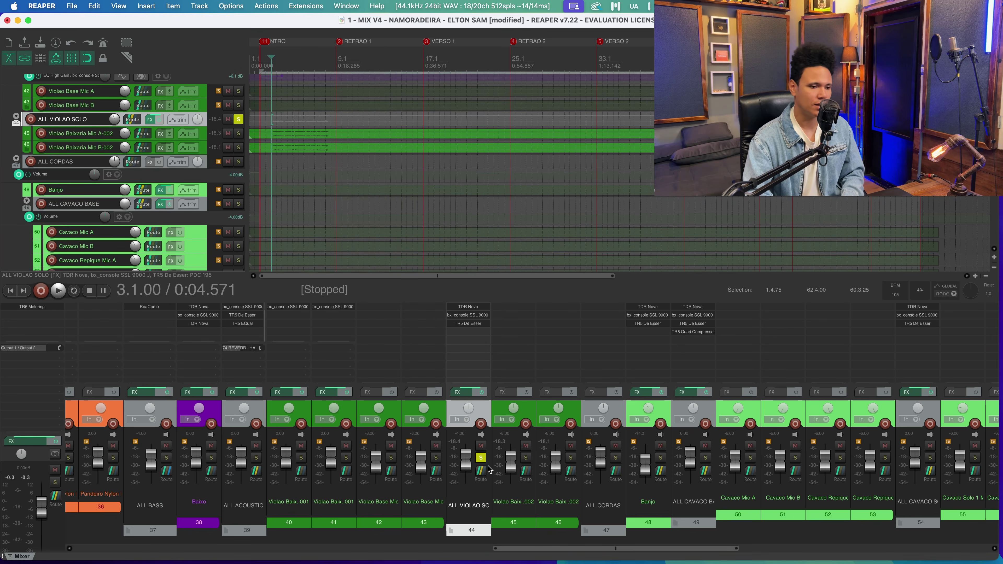
Step: Solo the Banjo track in place of ALL VIOLAO SOLO and listen to it from bar 9 at REFRAO 1
scroll(710, 477, right, 10)
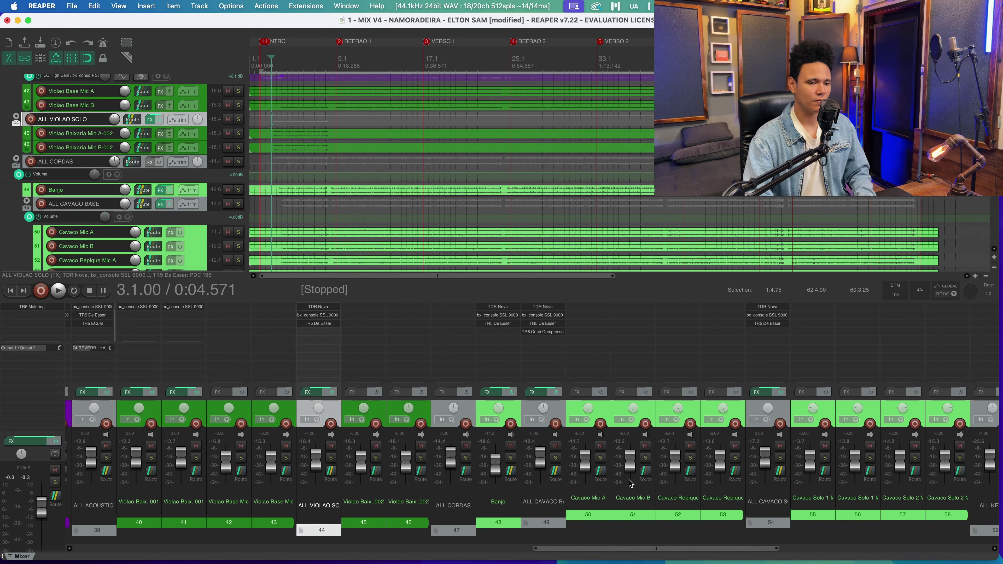
scroll(627, 486, right, 1)
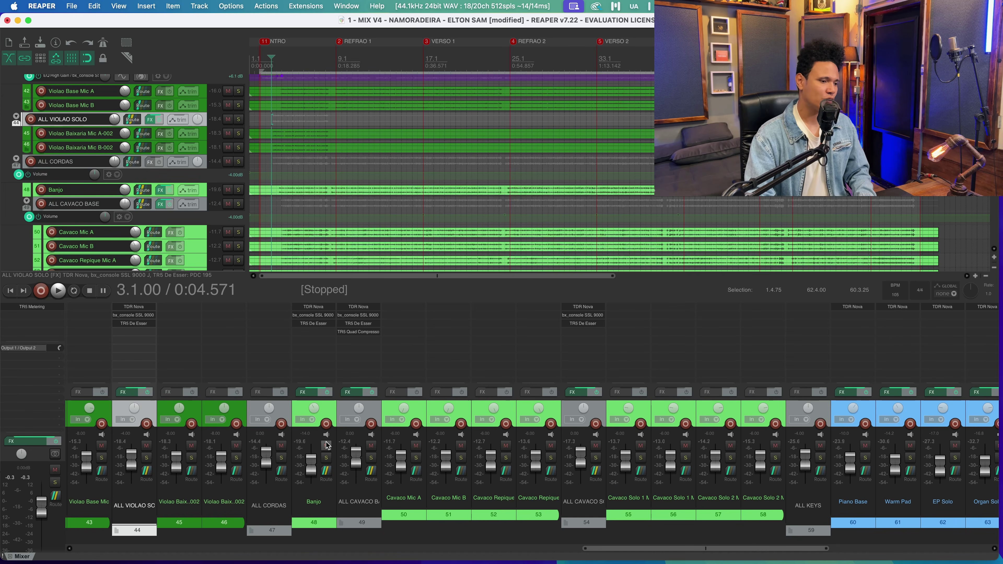
click(325, 458)
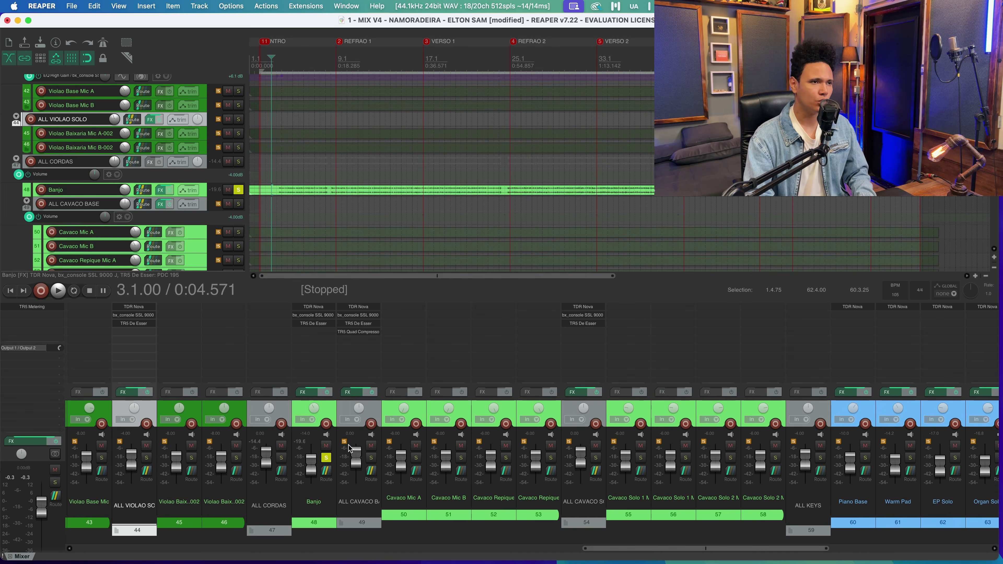
click(340, 61)
key(space)
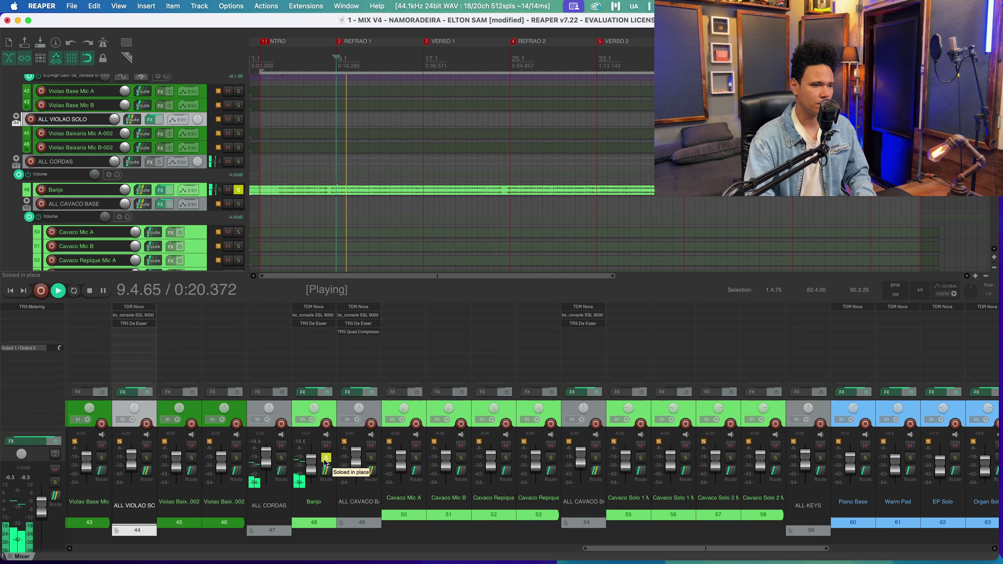
click(326, 409)
key(space)
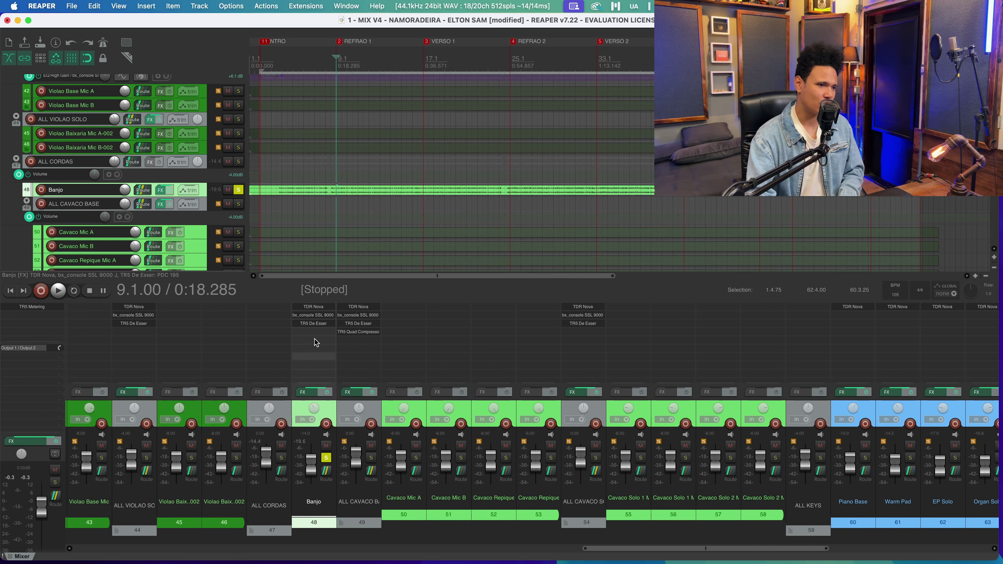
Step: Inspect TDR Nova, bx_console SSL 9000 J and TR5 De Esser on the Banjo track, closing each plug-in after viewing
click(313, 307)
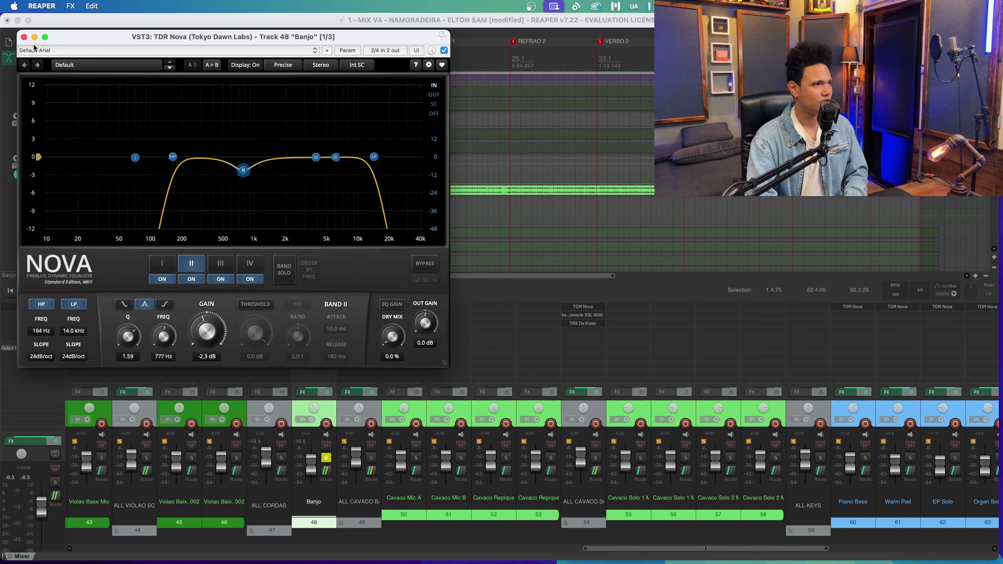
click(24, 37)
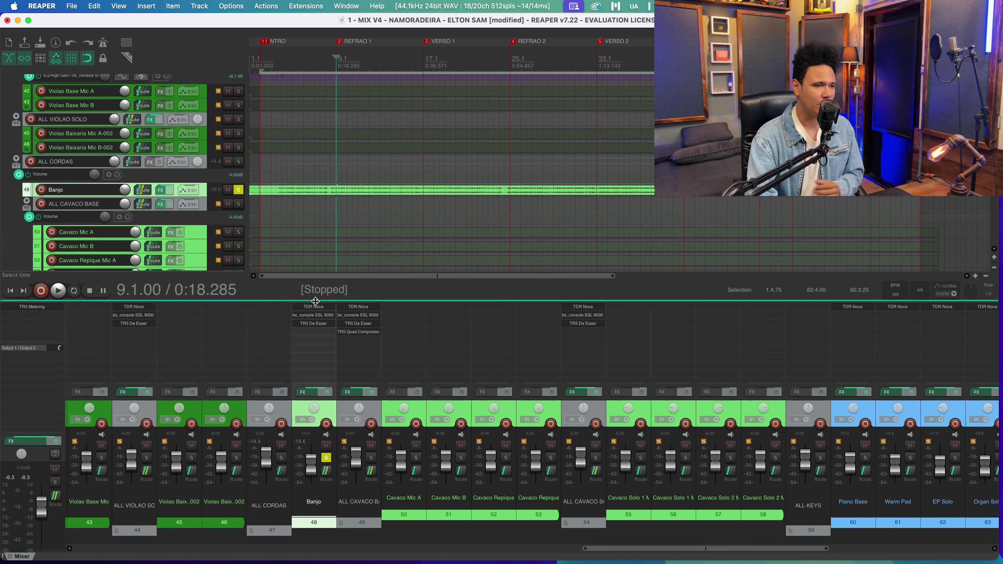
click(320, 315)
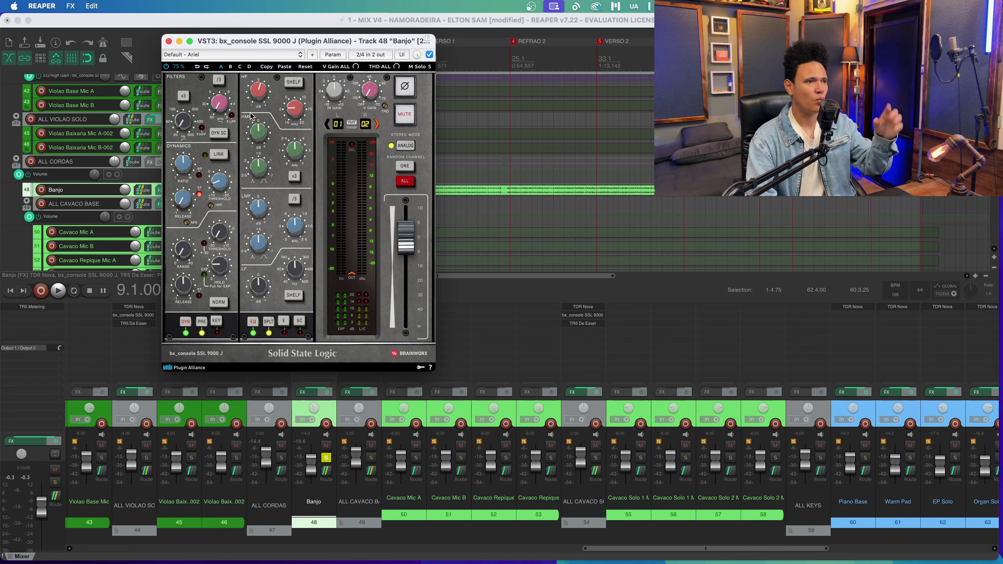
click(168, 41)
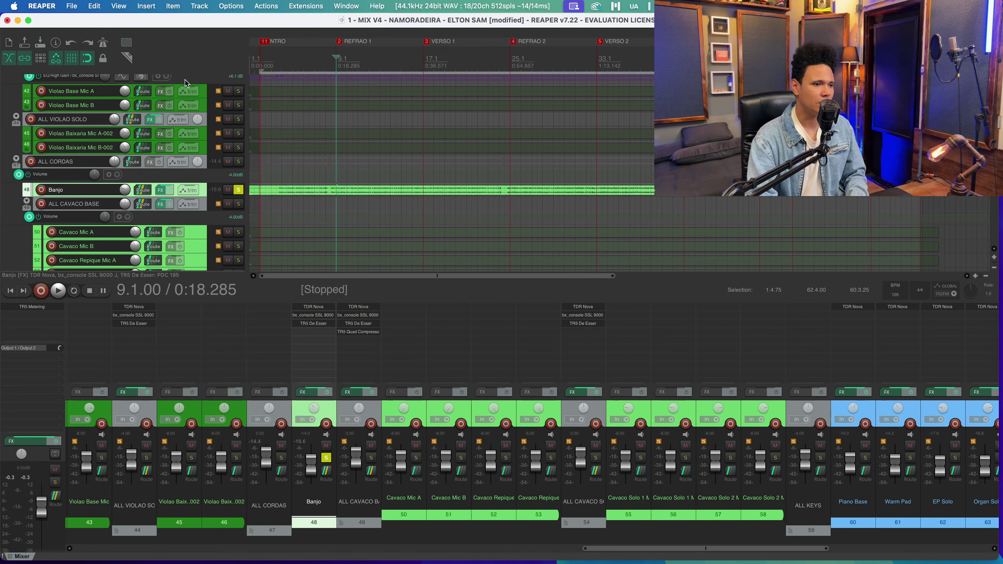
click(323, 325)
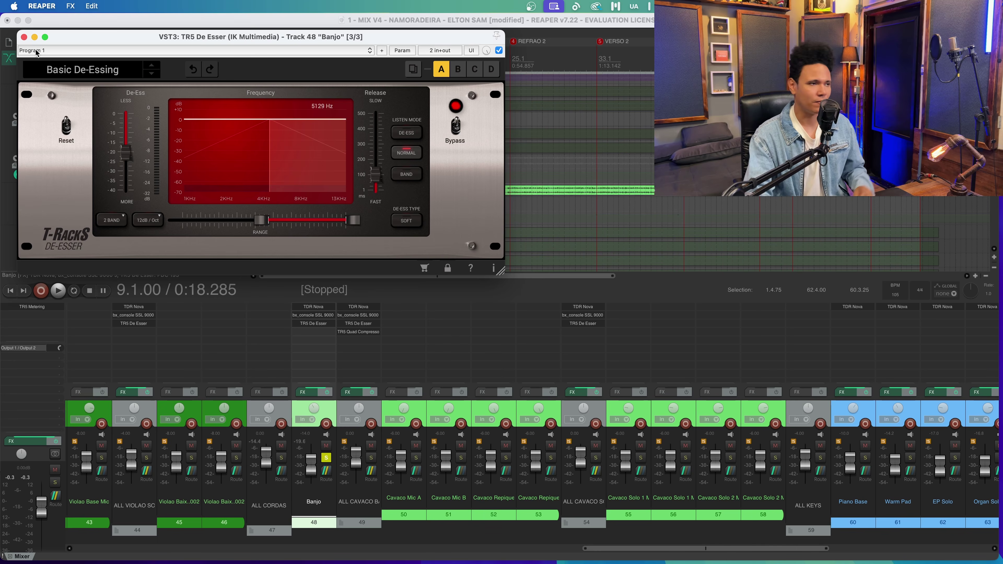
click(24, 37)
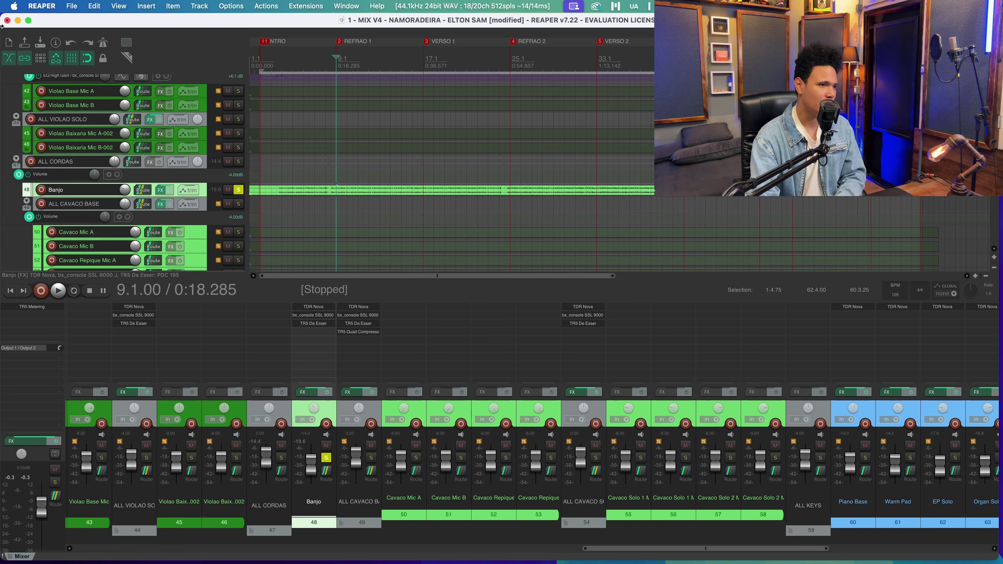
Step: Audition the soloed Banjo from bar 9 with its effects on and bypassed, re-enabling the effects for a final listen
click(238, 190)
click(326, 457)
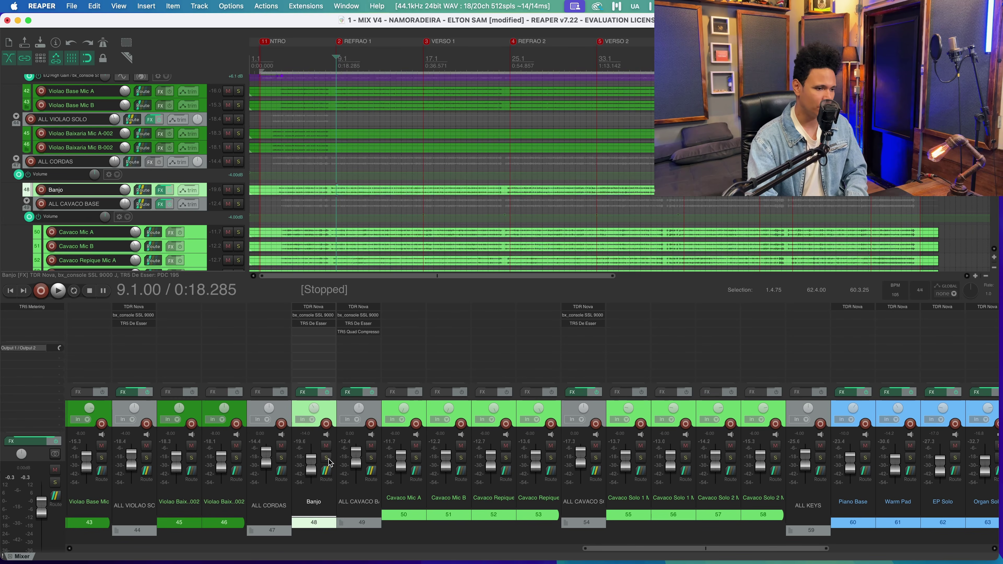
key(space)
key(space)
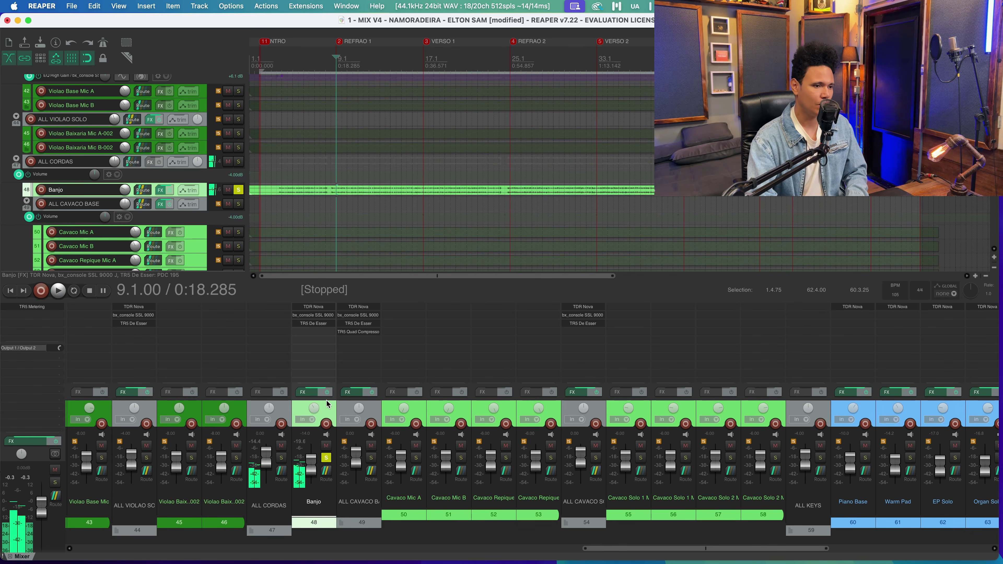
click(327, 392)
key(space)
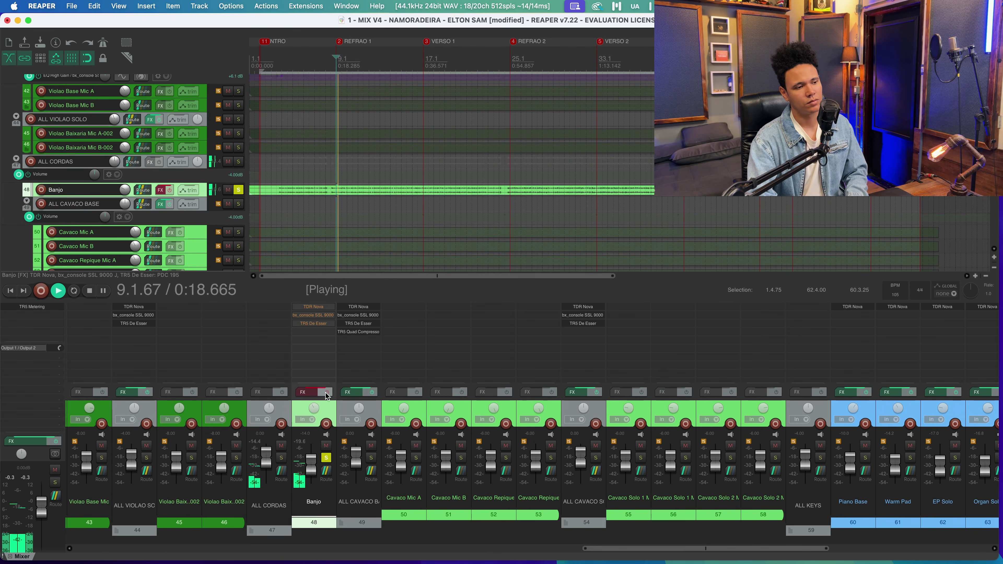
key(space)
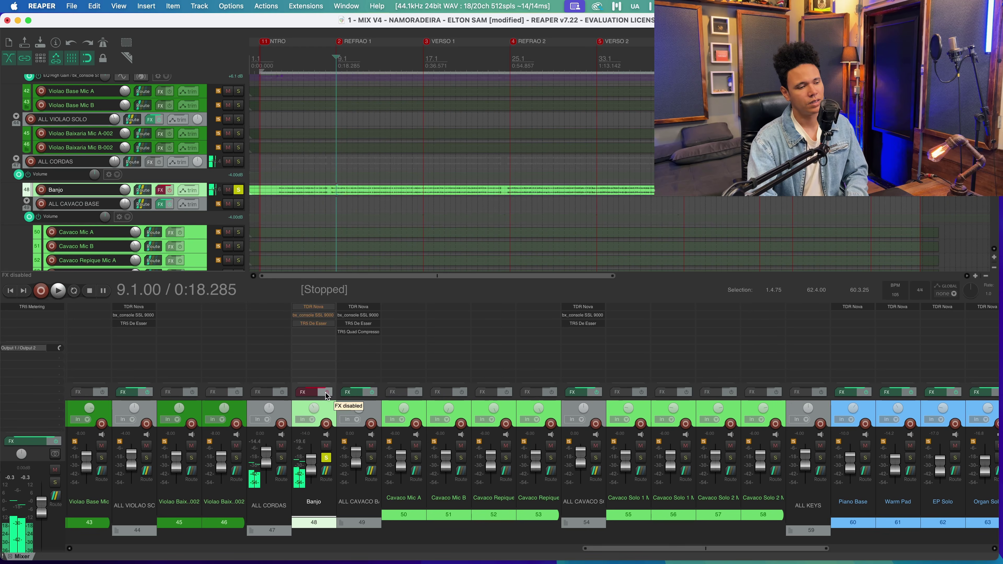
click(326, 393)
key(space)
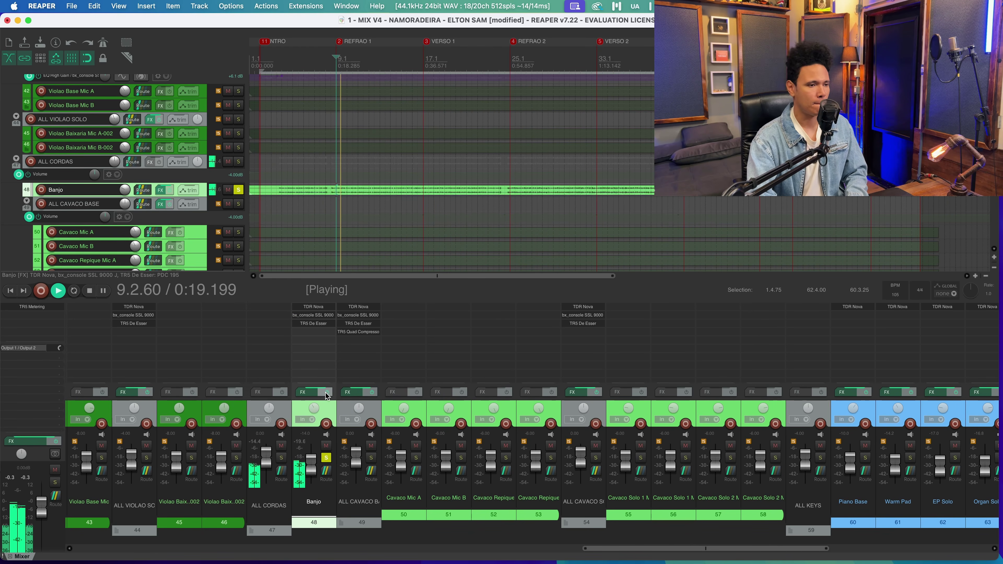
key(space)
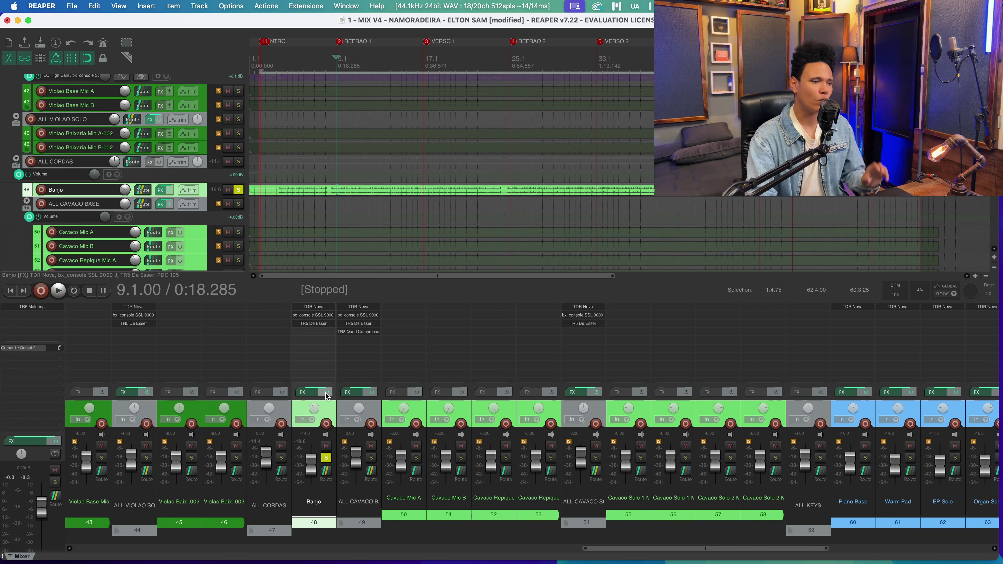
Step: Move the solo from Banjo to the ALL CAVACO BASE bus, select the bus and bring its cavaco tracks into view
click(326, 458)
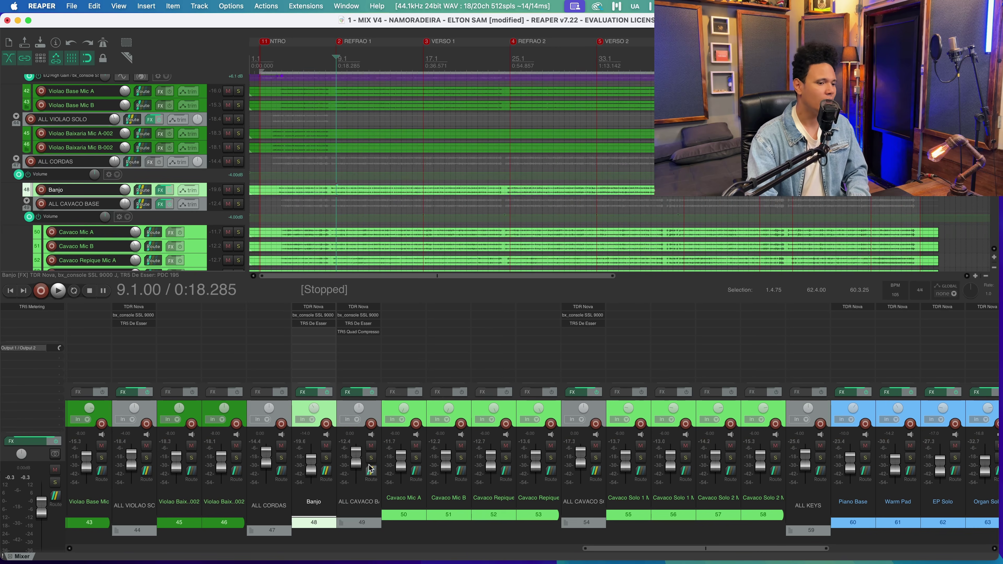
click(371, 458)
click(371, 409)
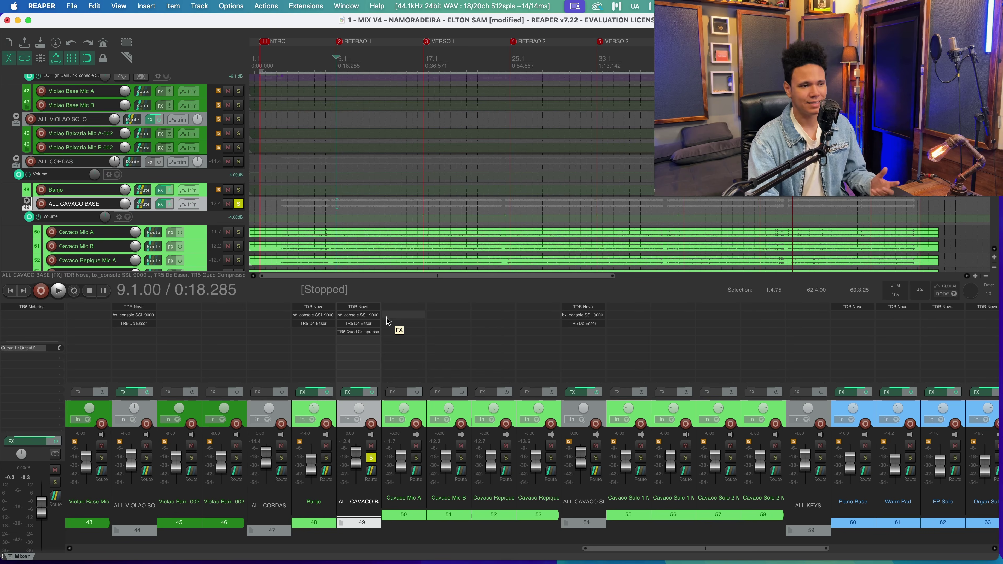
scroll(181, 225, down, 2)
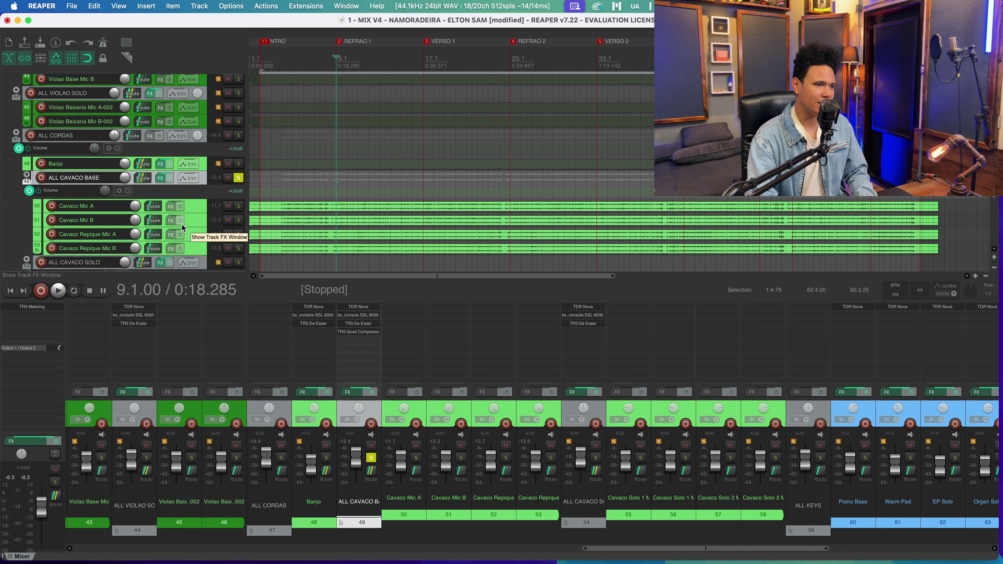
Step: Select the soloed ALL CAVACO BASE bus, play it from bar 9 and view its TDR Nova equalizer during playback
scroll(296, 210, down, 1)
scroll(295, 210, up, 1)
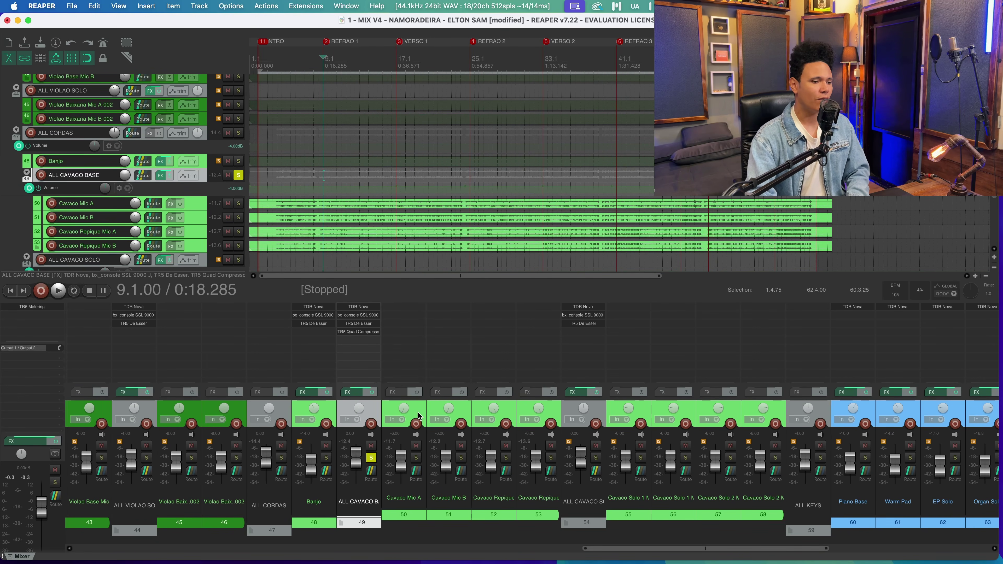
click(433, 414)
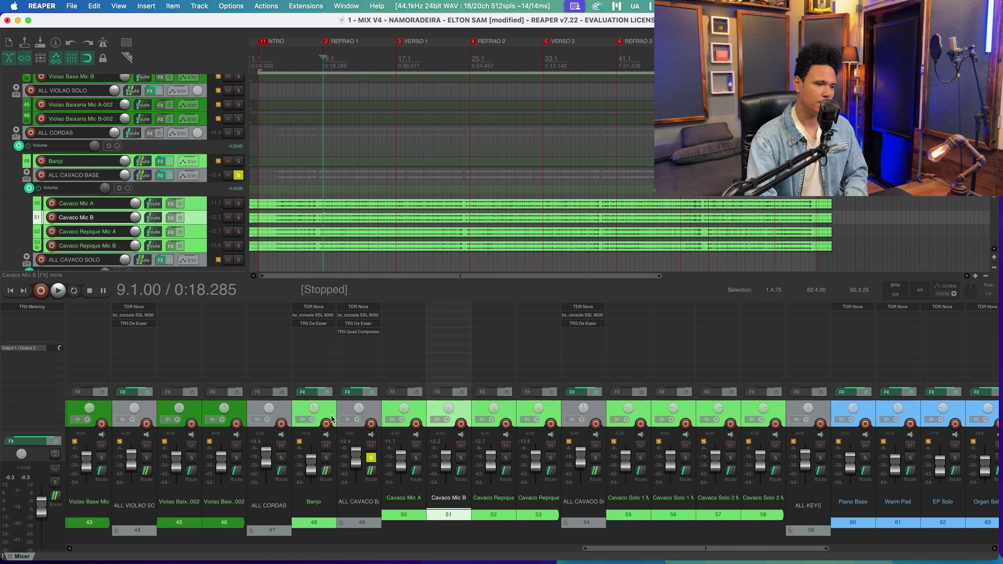
click(362, 437)
key(space)
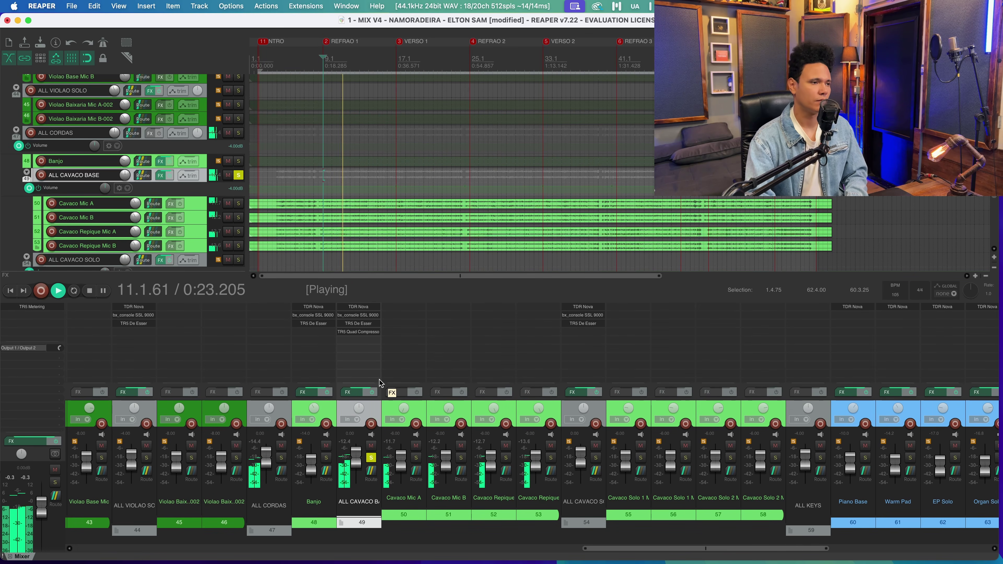
click(365, 307)
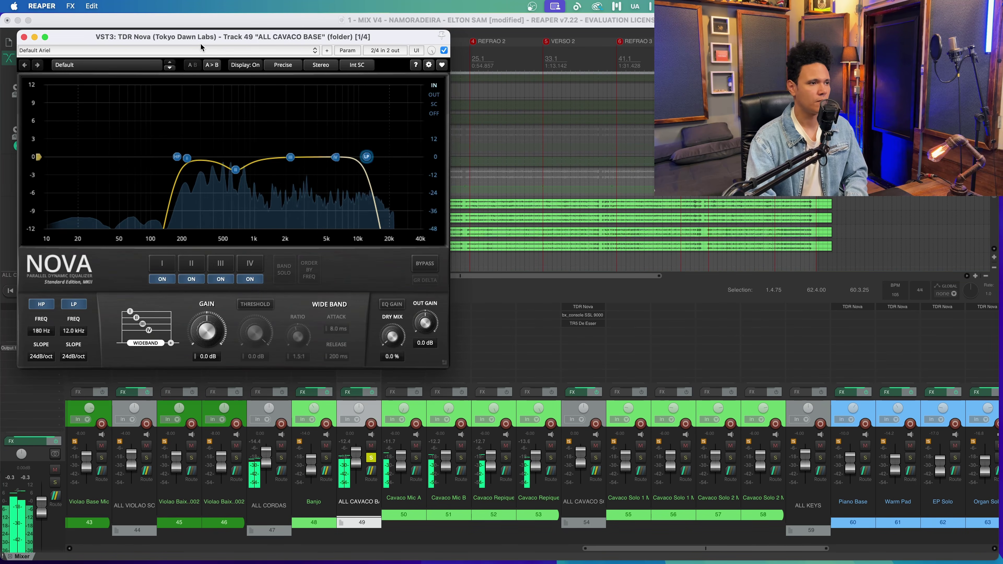
drag(81, 44, 482, 138)
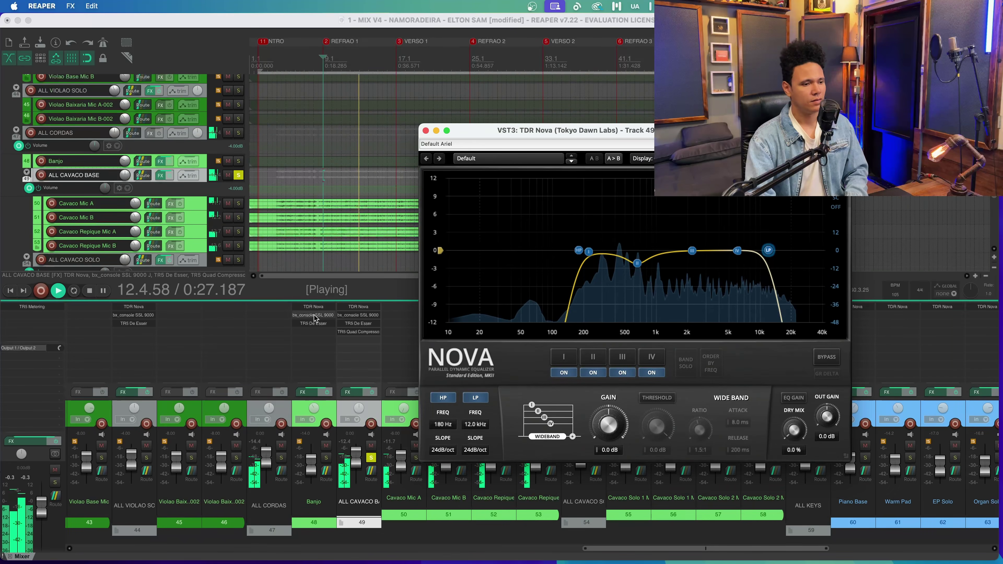
click(378, 407)
key(space)
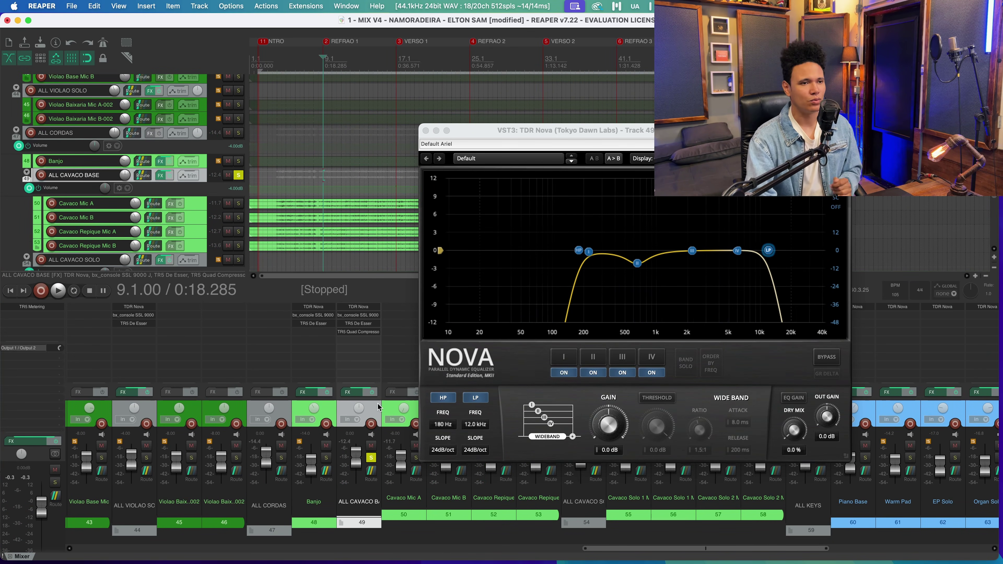
Step: Audition ALL CAVACO BASE from bar 9 with its effects bypassed, re-enable the effects, review the TDR Nova curve and close the plug-in
drag(645, 134, 653, 186)
click(371, 392)
key(space)
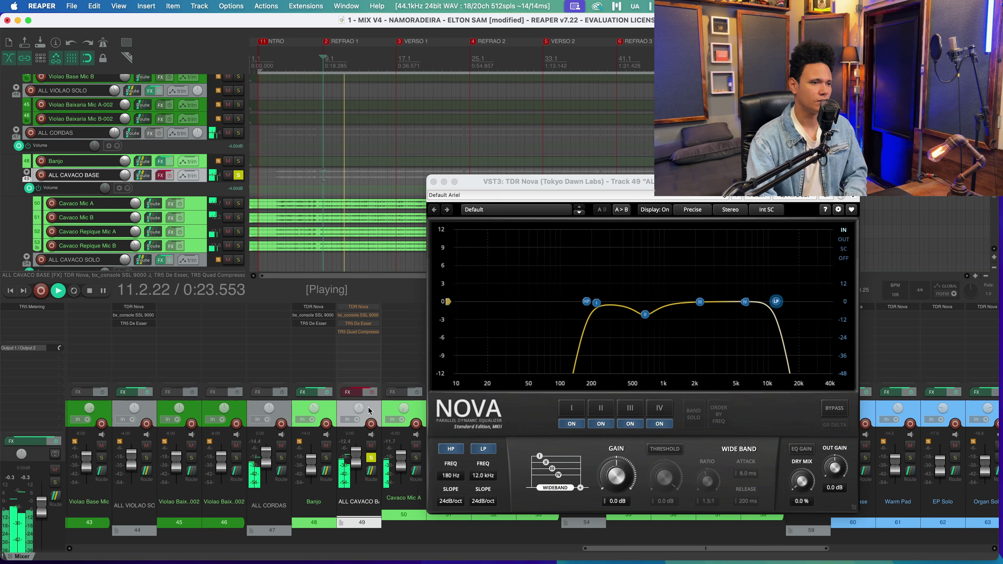
key(space)
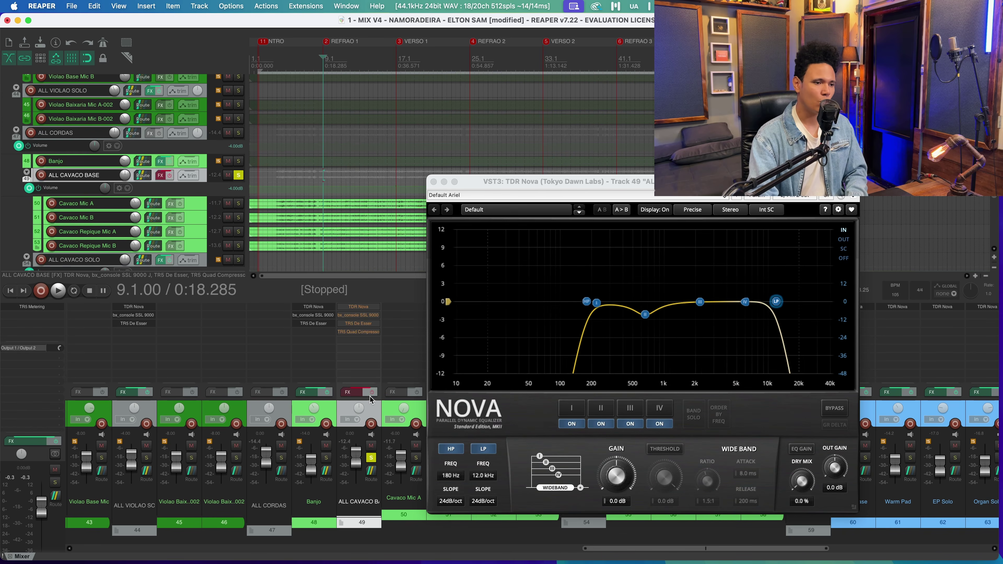
click(372, 392)
drag(591, 186, 321, 95)
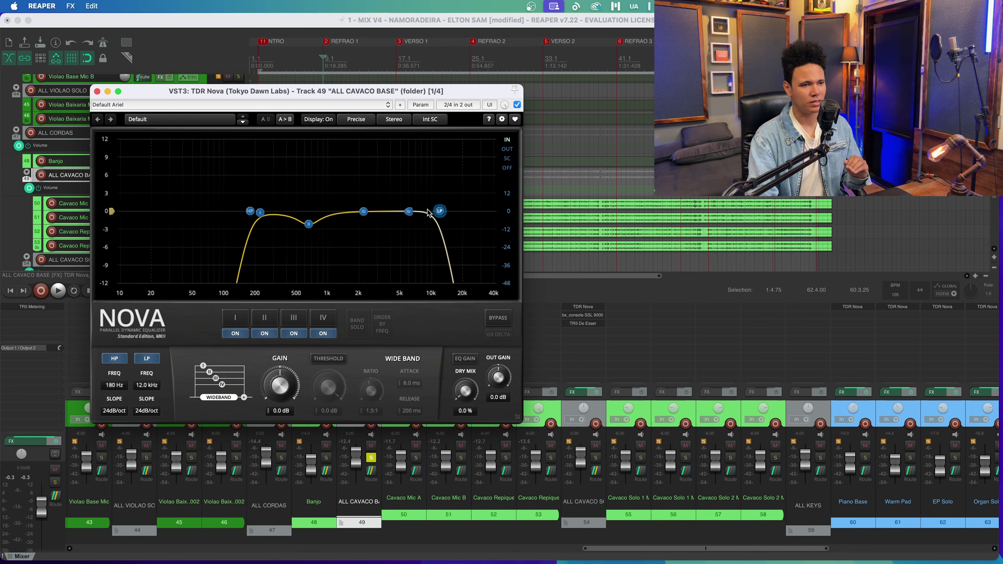
click(97, 91)
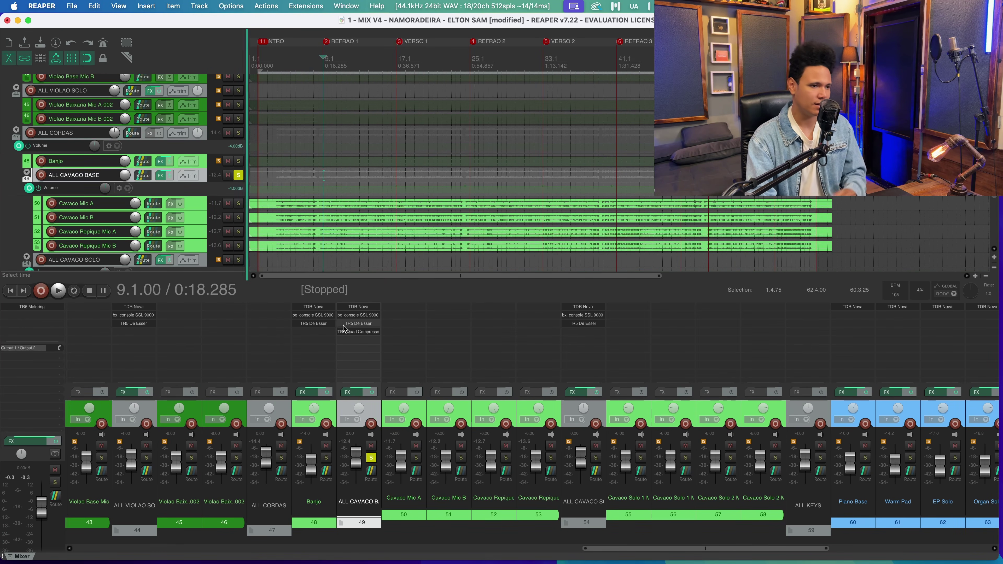
Step: Inspect bx_console SSL 9000 J on ALL CAVACO BASE while playing from bar 9, and close it after viewing
click(358, 315)
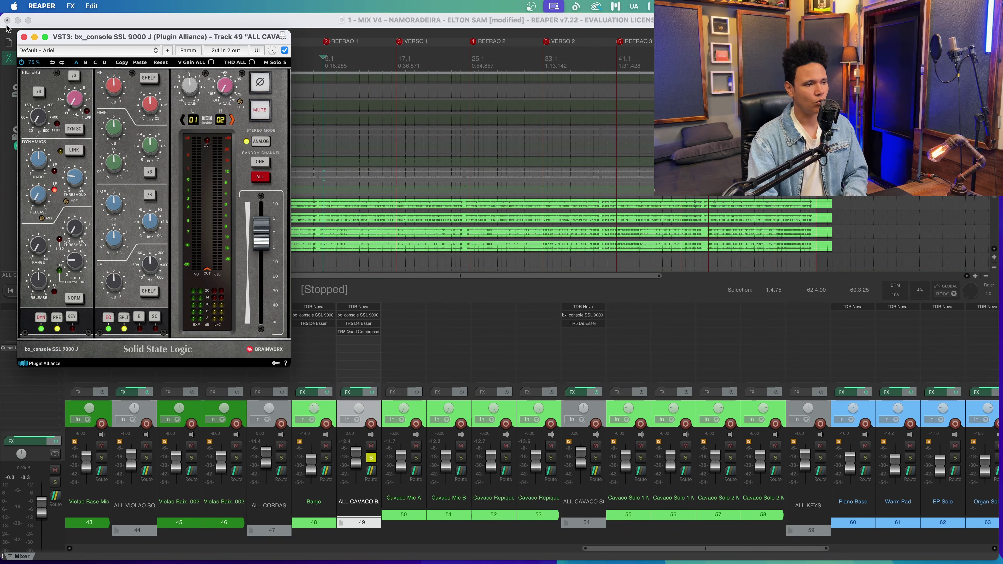
key(space)
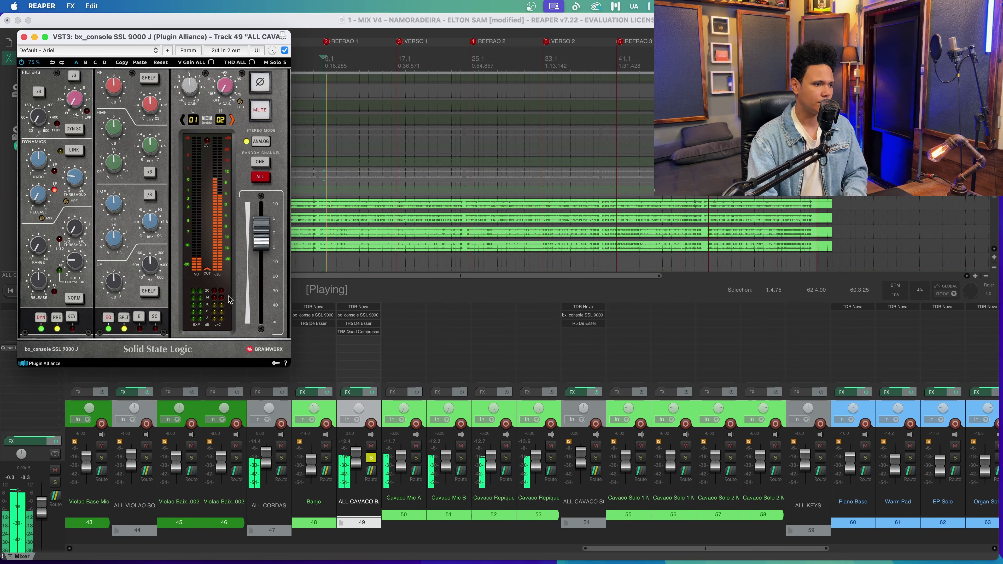
key(space)
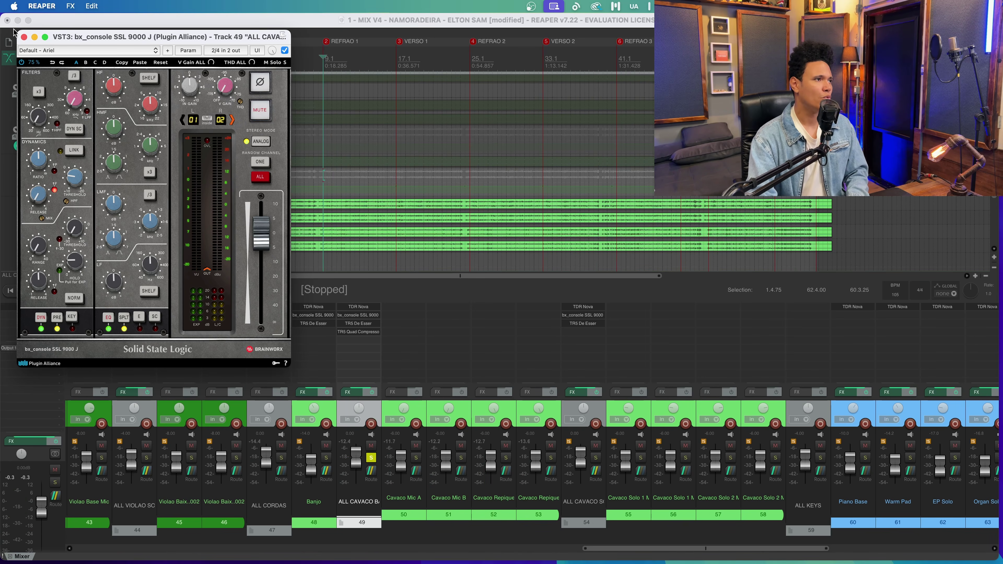
click(23, 37)
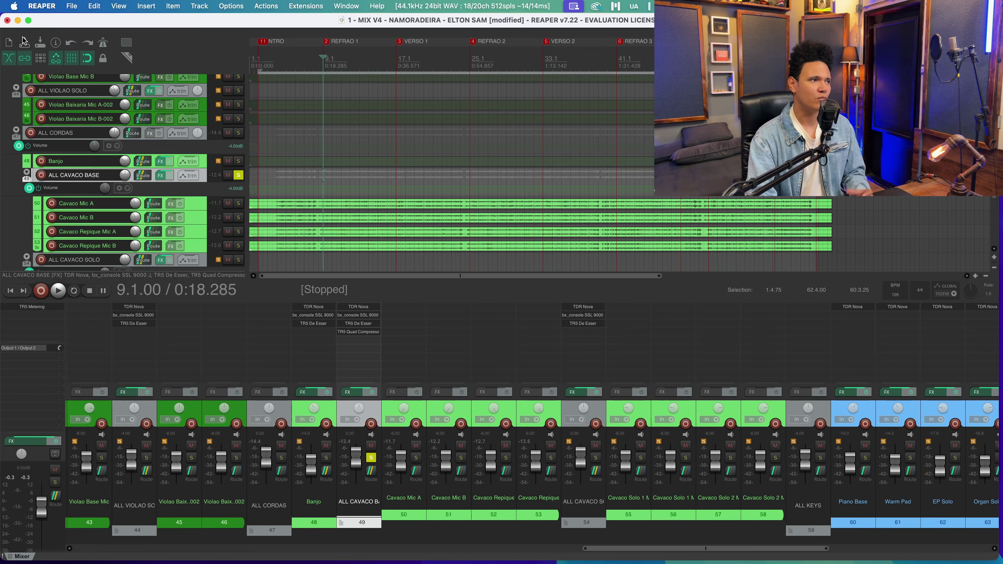
Step: Inspect TR5 De Esser on ALL CAVACO BASE during two playbacks from bar 9 at REFRAO 1, and close it
click(351, 325)
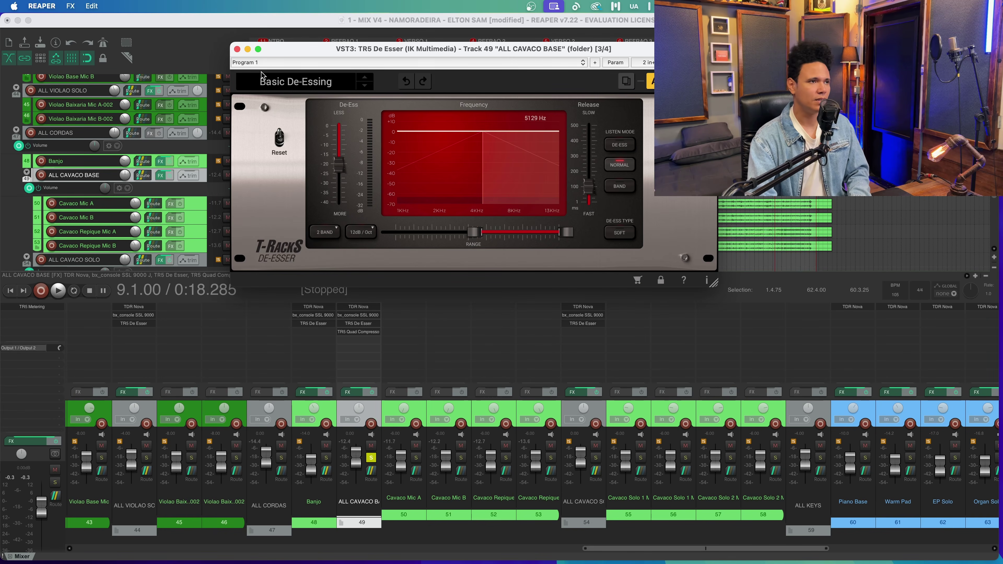
drag(289, 53, 234, 140)
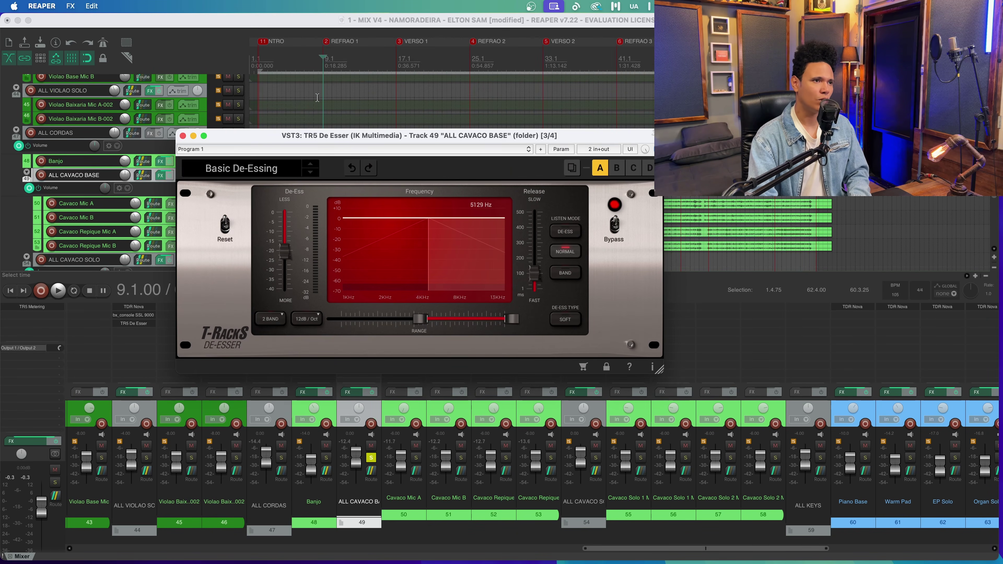
click(323, 66)
key(space)
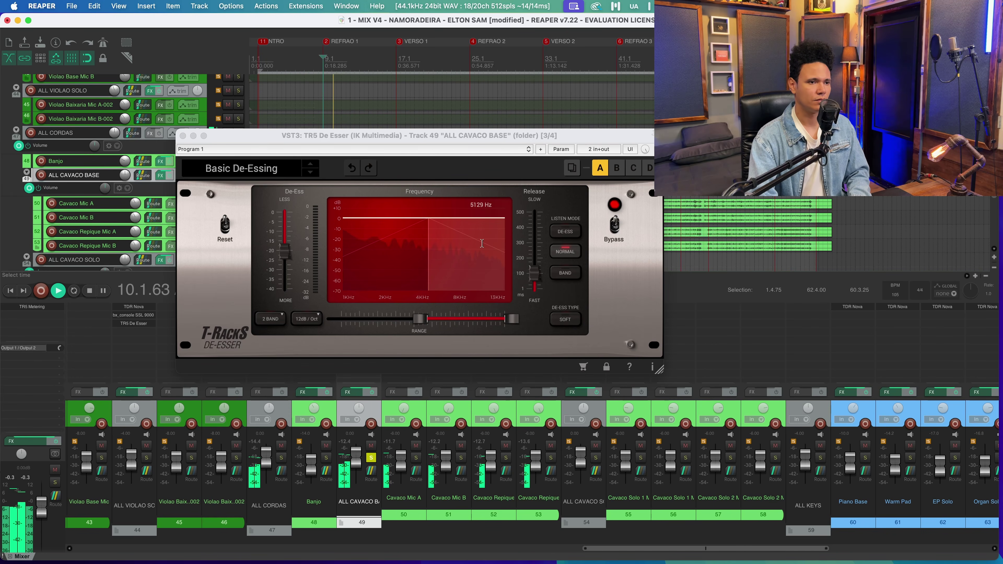
key(space)
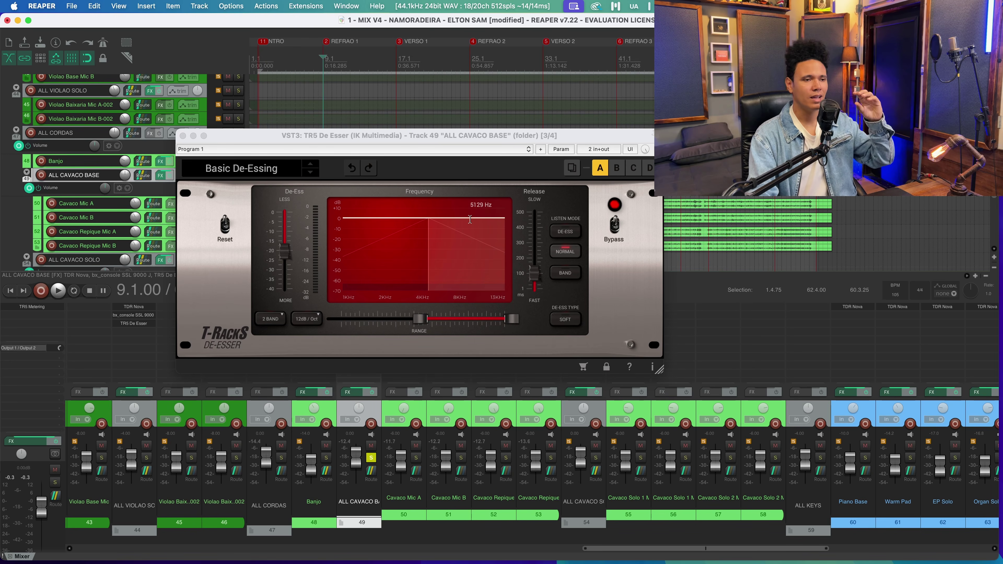
drag(477, 142, 473, 253)
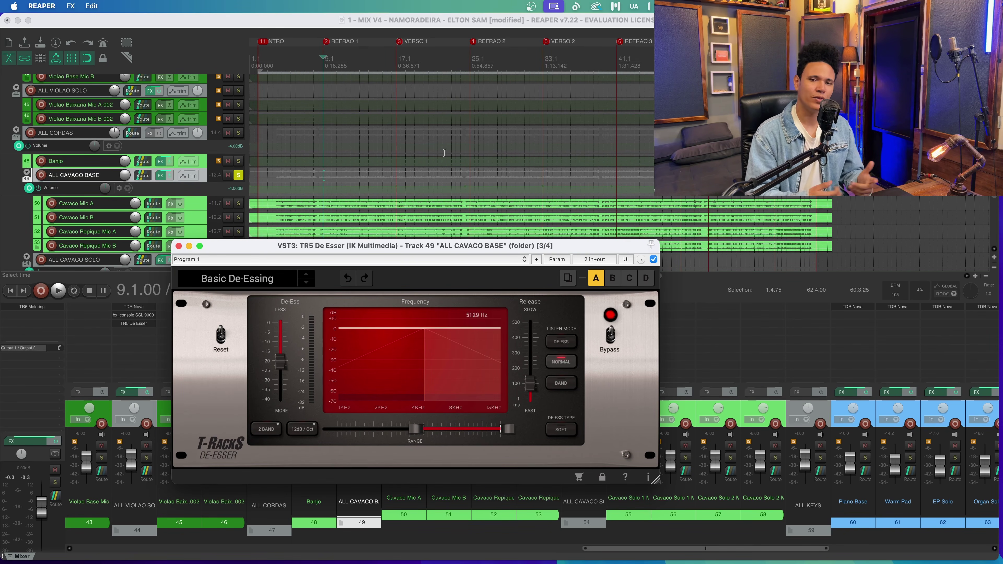
click(324, 61)
key(space)
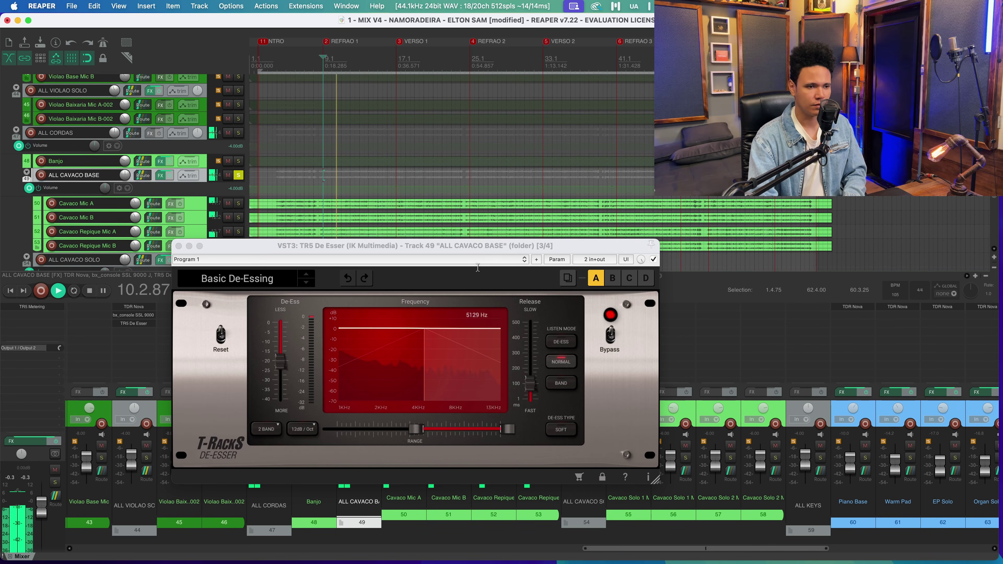
key(space)
click(179, 246)
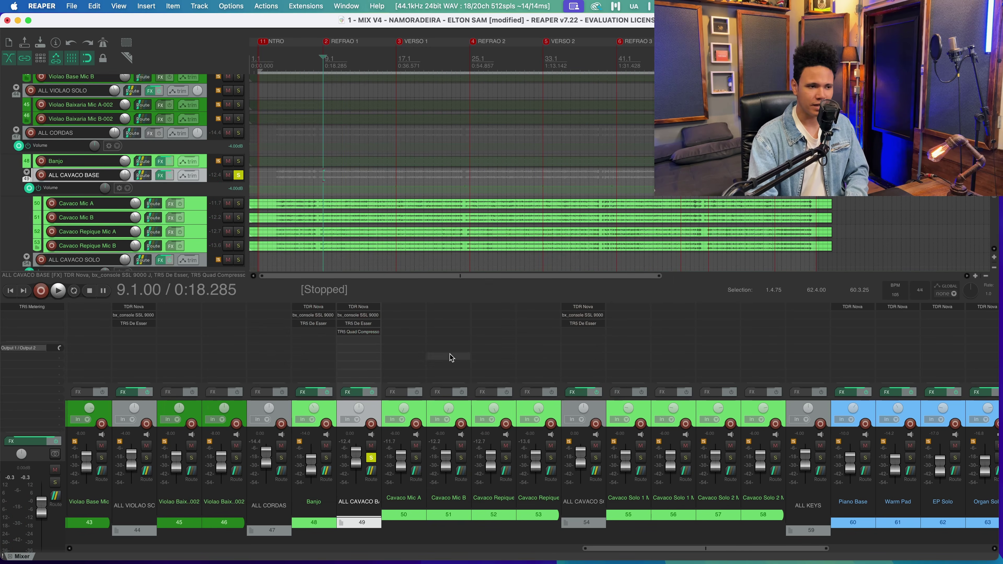
Step: Inspect TR5 Quad Compressor on ALL CAVACO BASE, focusing on its third band during playbacks from bar 25 at REFRAO 2, and close it
click(358, 332)
drag(575, 44, 546, 148)
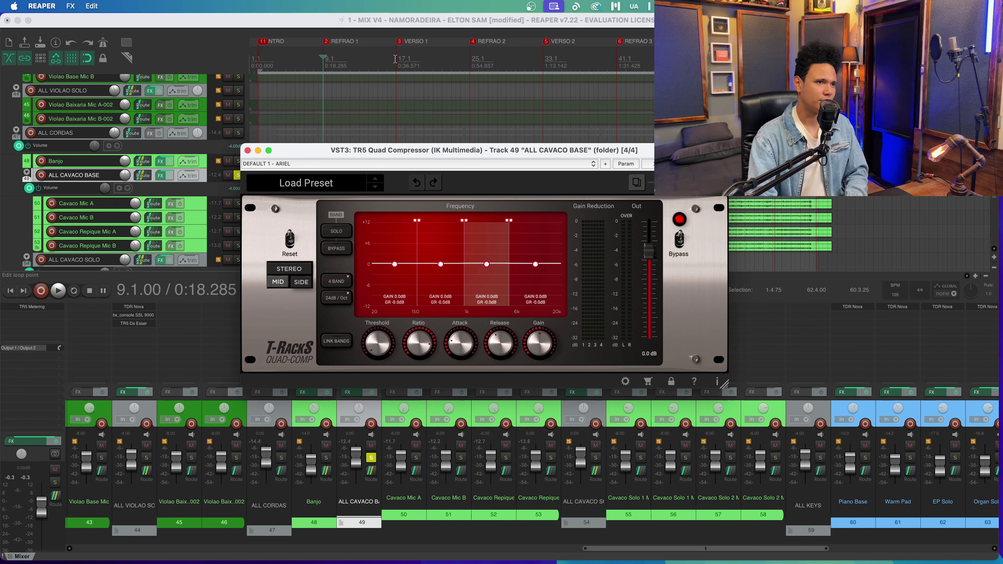
click(396, 59)
click(470, 64)
key(space)
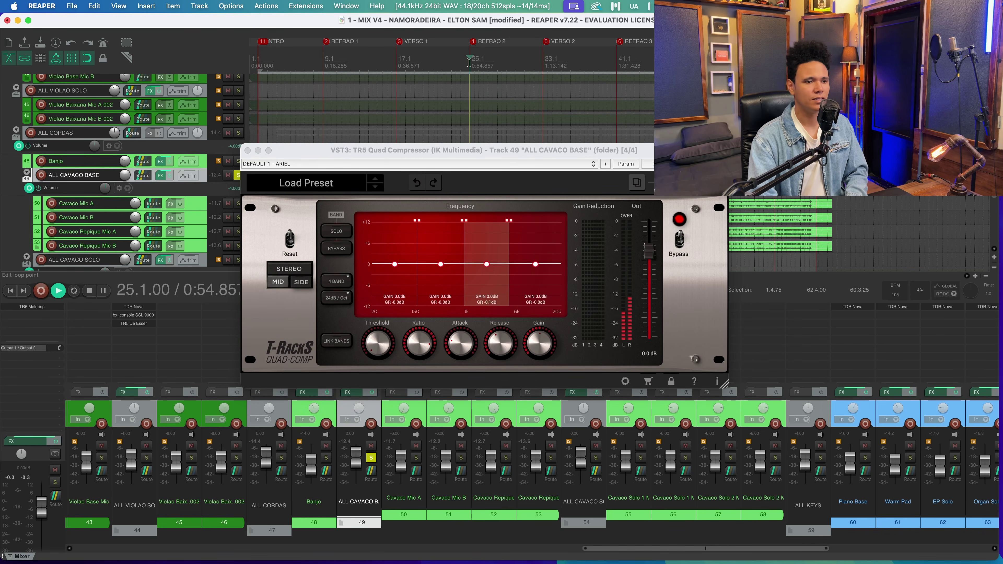
key(space)
click(487, 264)
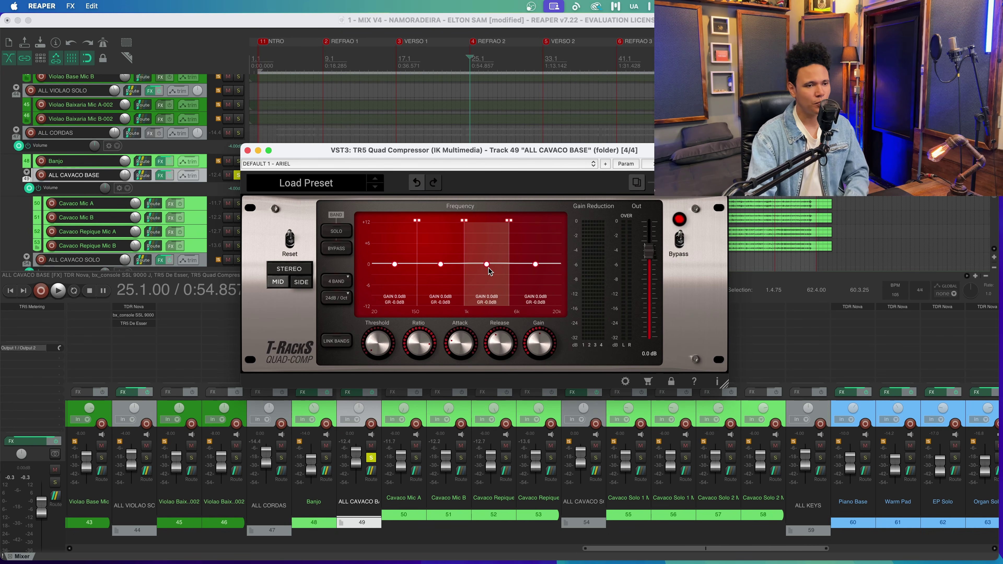
click(471, 71)
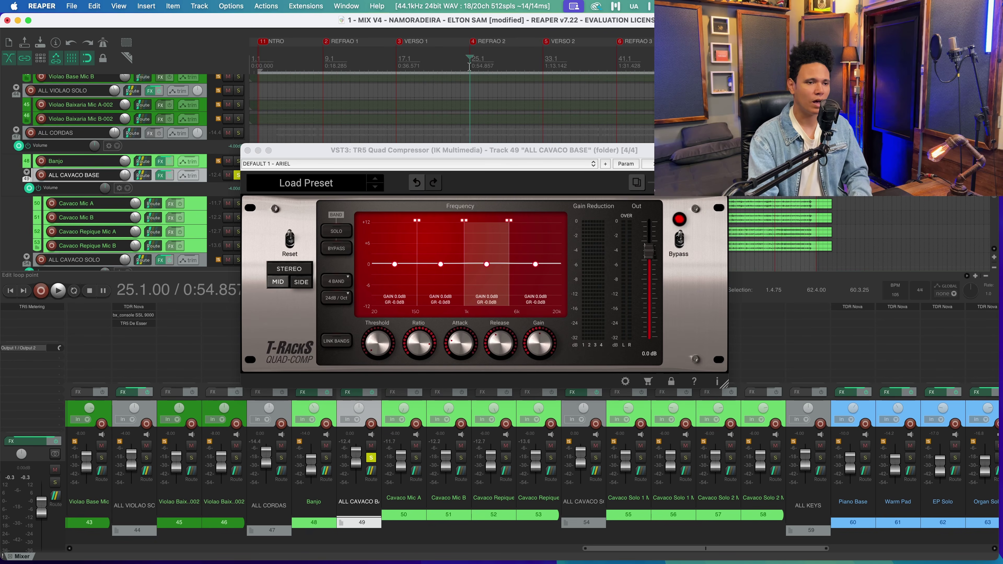
key(space)
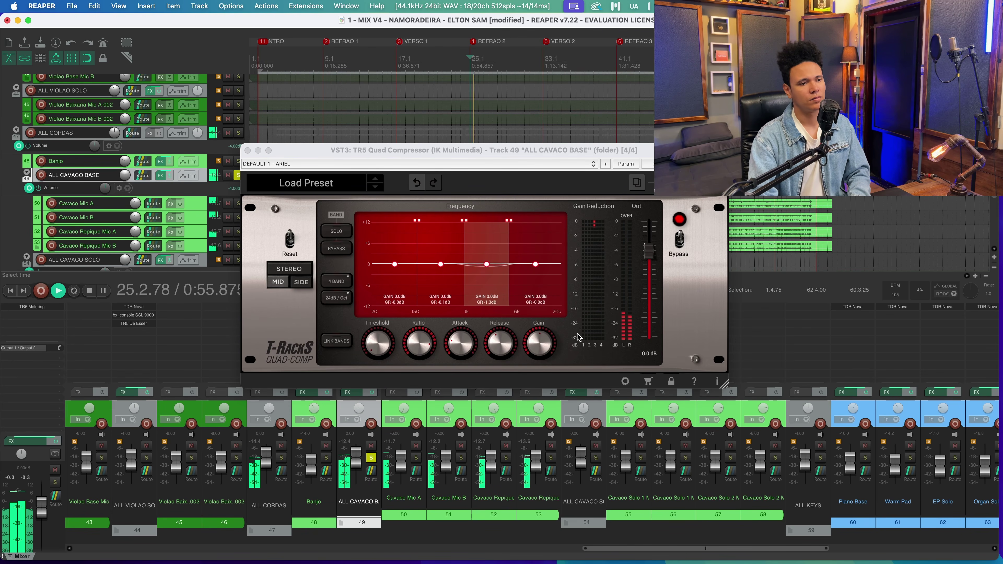
key(space)
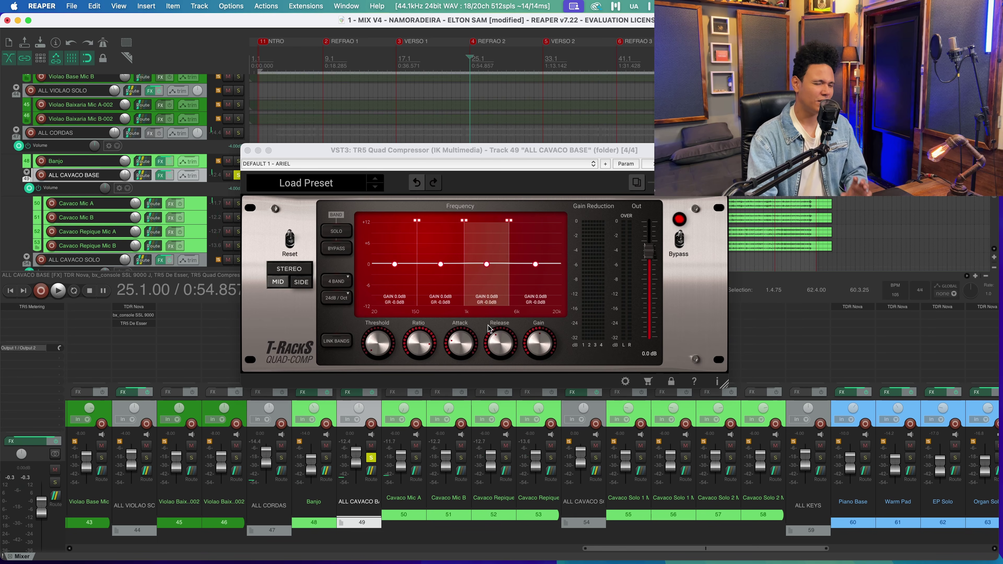
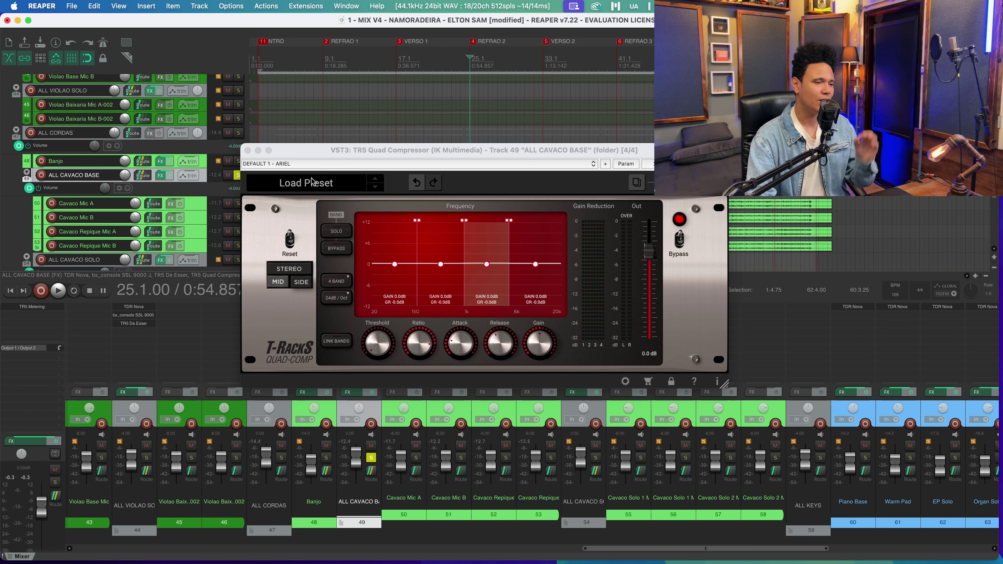
click(249, 151)
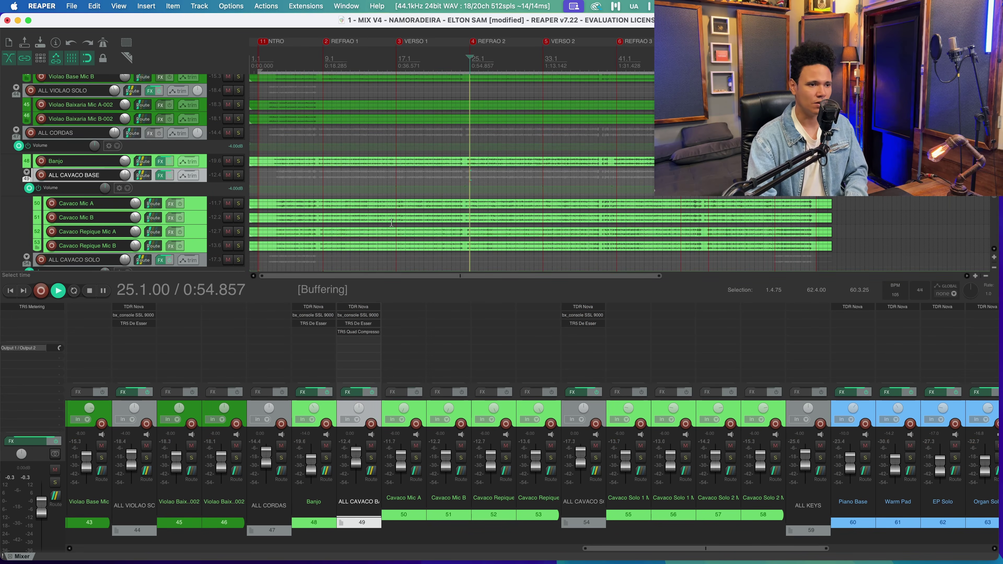
Step: Listen to the full mix without any solo from bar 25 and bring the ALL CAVACO SOLO bus into view in the mixer
key(space)
drag(613, 549, 693, 551)
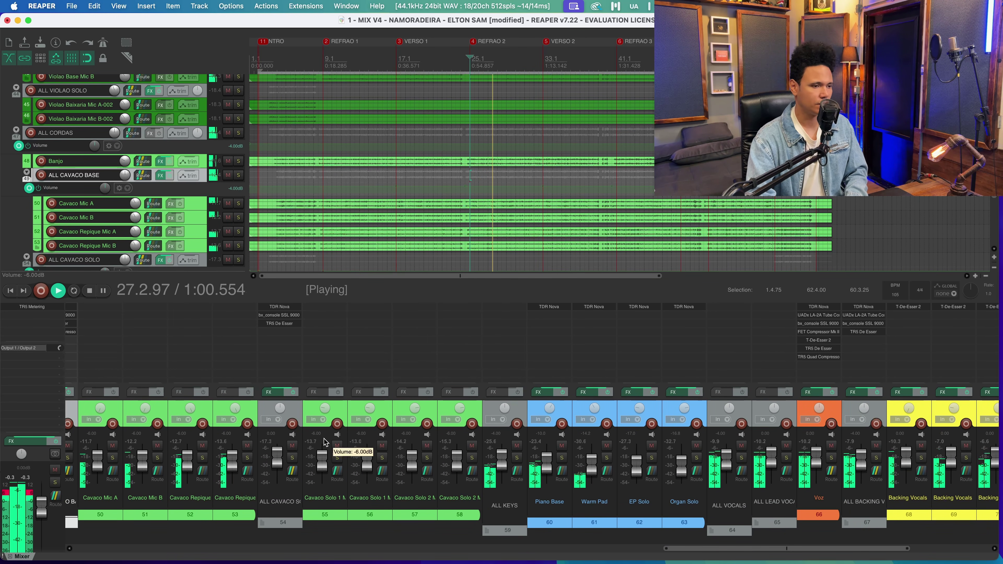
key(space)
Step: Solo the ALL CAVACO SOLO bus, bring its tracks into view and listen to it from bar 3 in the intro
click(292, 456)
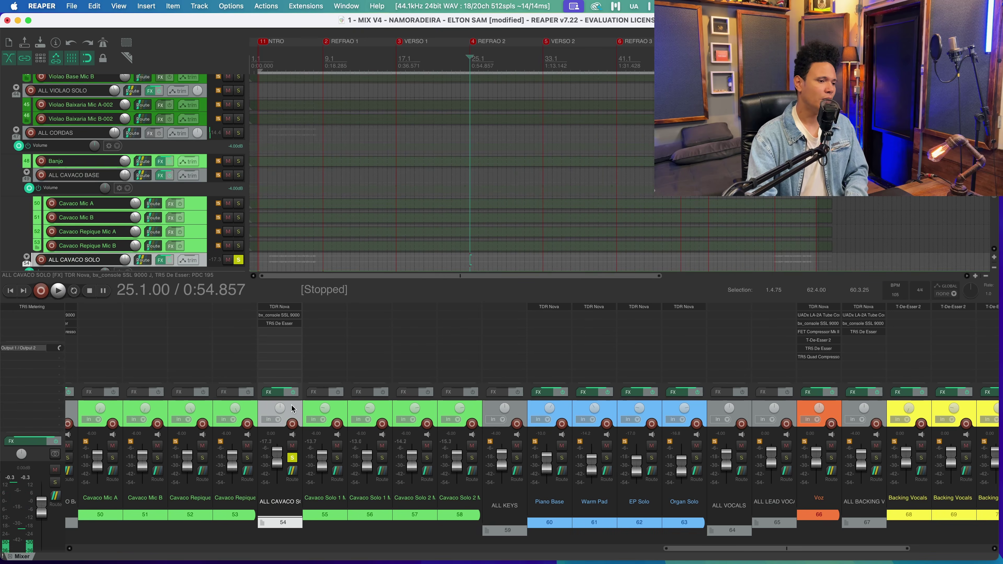
scroll(157, 202, down, 2)
scroll(291, 194, down, 1)
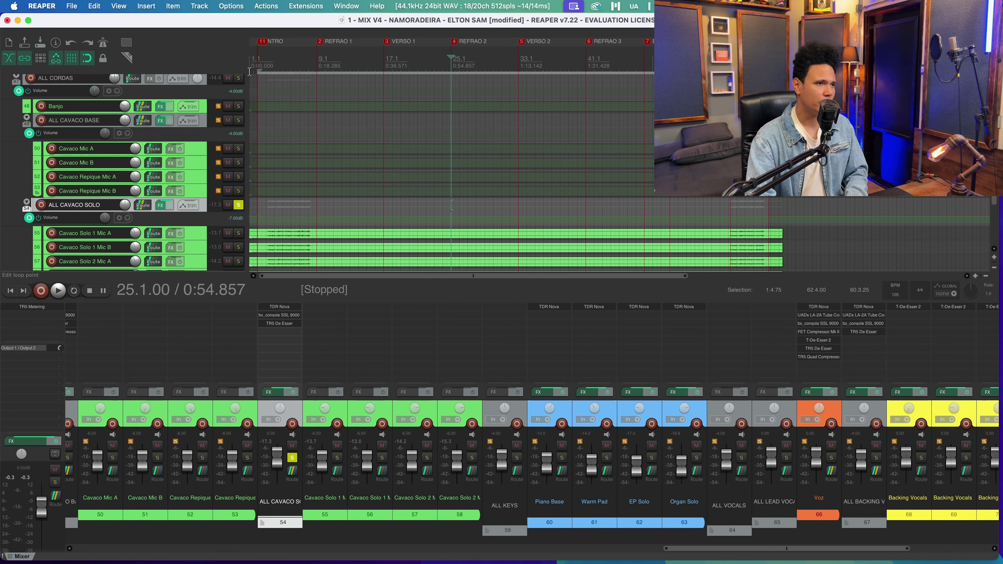
click(266, 63)
key(space)
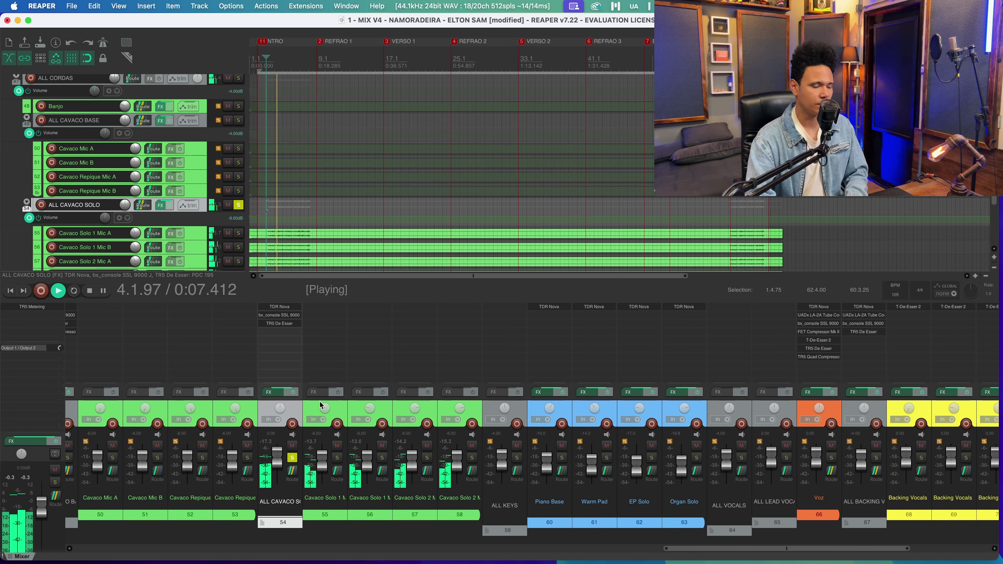
key(space)
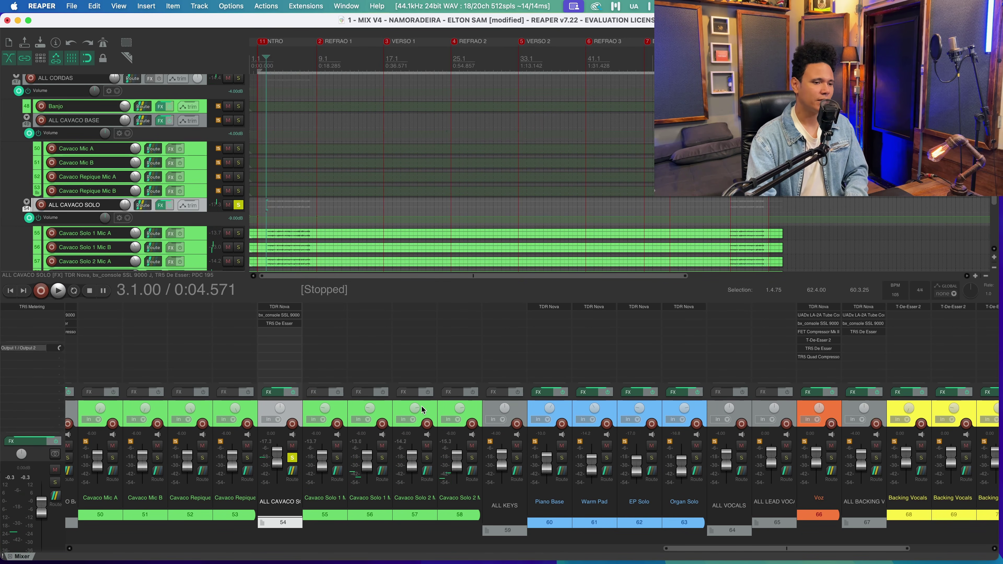
Step: Inspect TDR Nova, bx_console SSL 9000 J and TR5 De Esser on the ALL CAVACO SOLO bus, closing each one
click(287, 307)
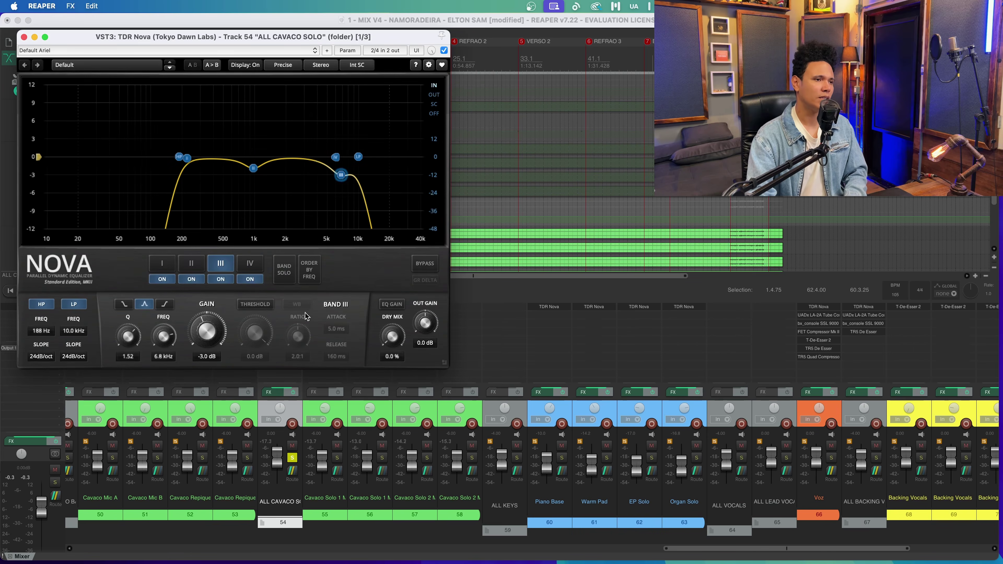
click(24, 37)
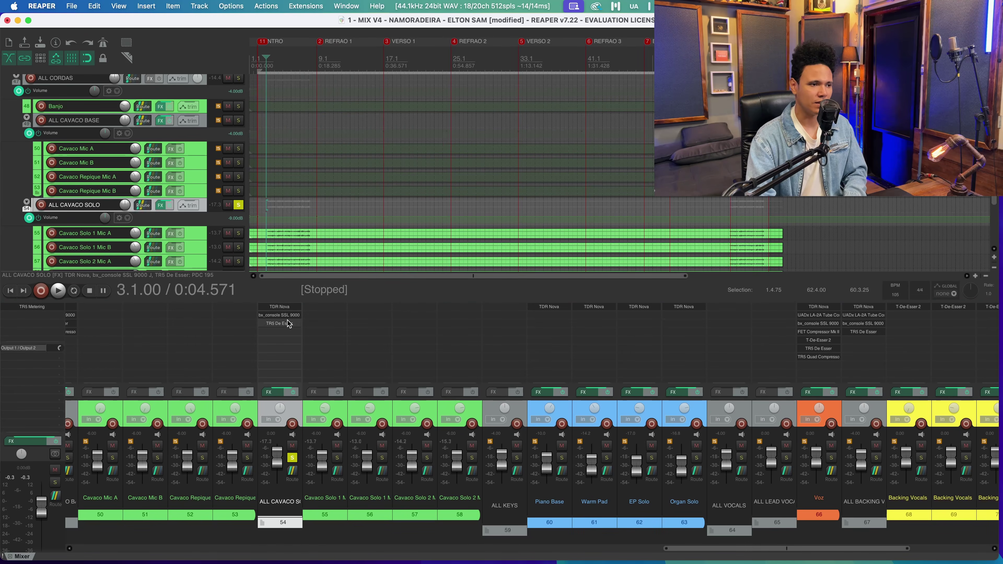
click(279, 315)
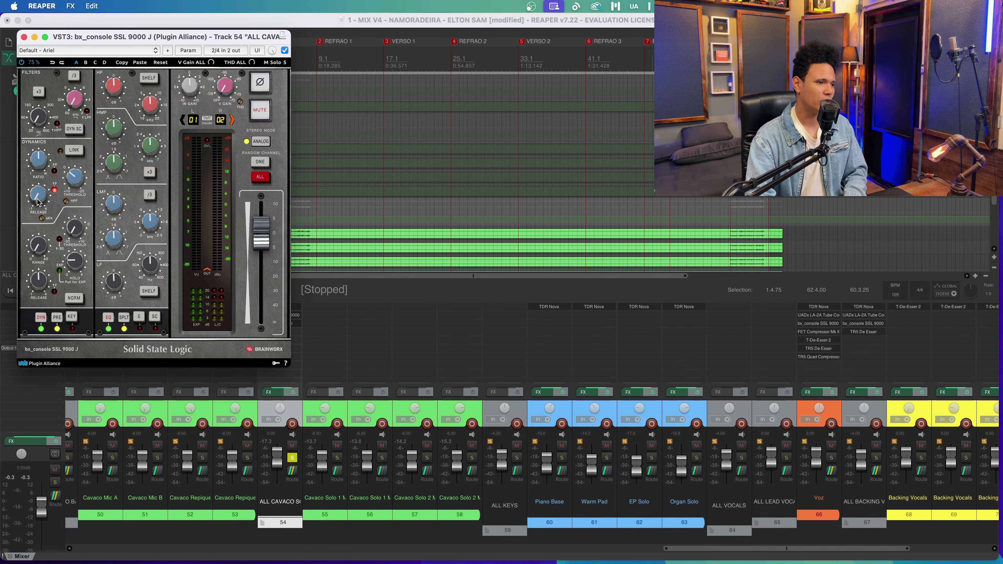
click(24, 37)
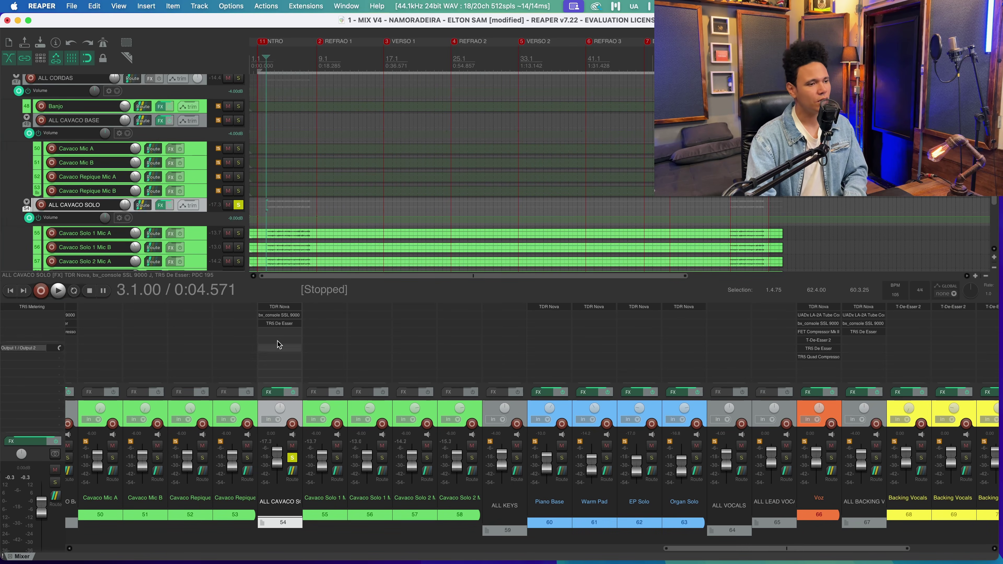
click(292, 323)
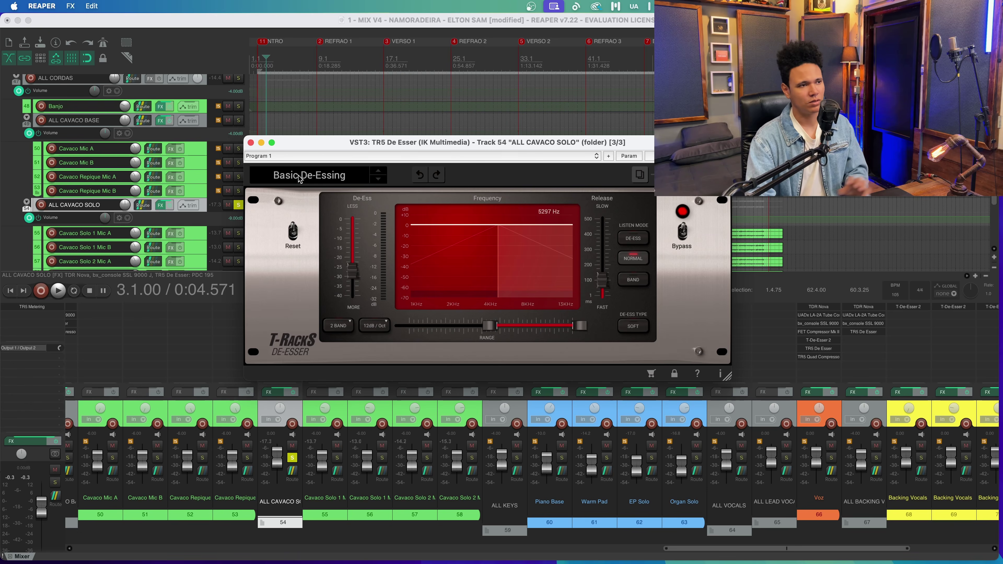
click(251, 143)
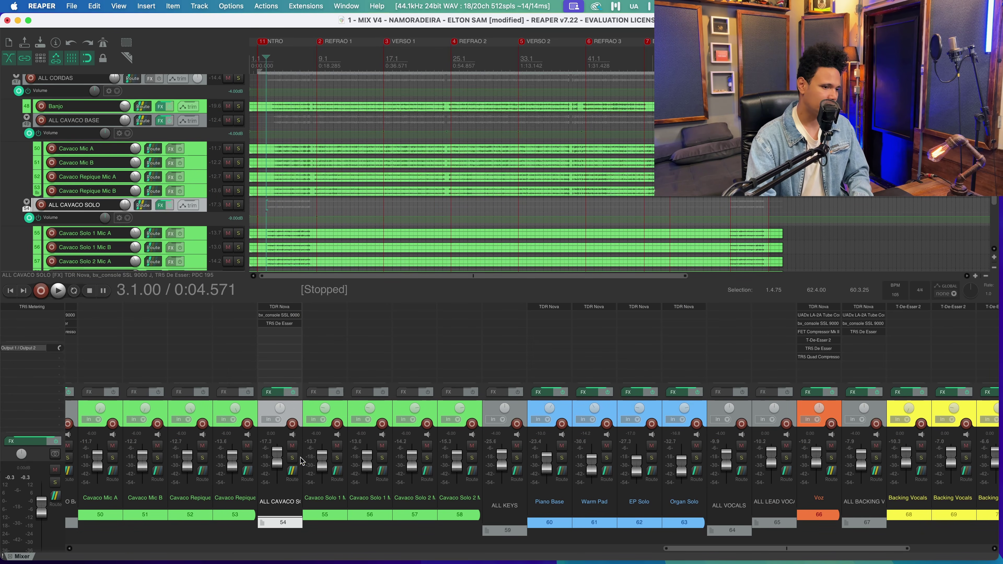
Step: Solo the ALL KEYS bus and inspect TDR Nova on its tracks from Piano Base through Organ Solo, closing each instance
scroll(604, 462, right, 5)
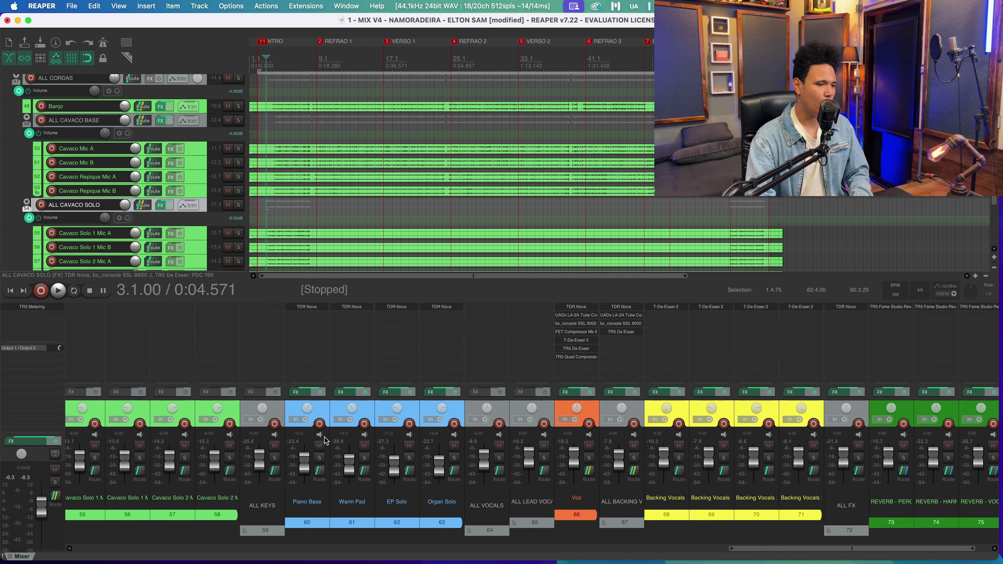
click(274, 458)
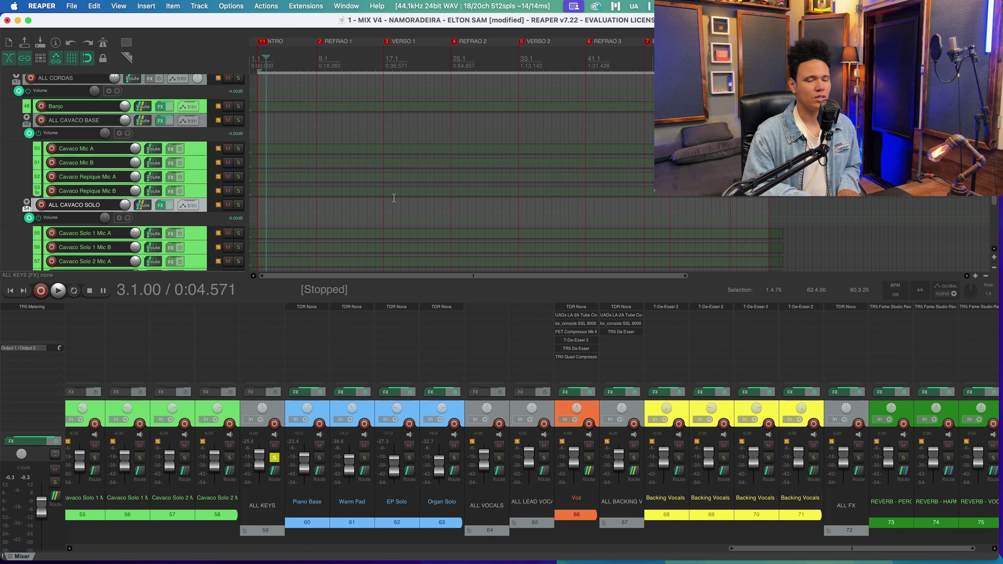
click(306, 307)
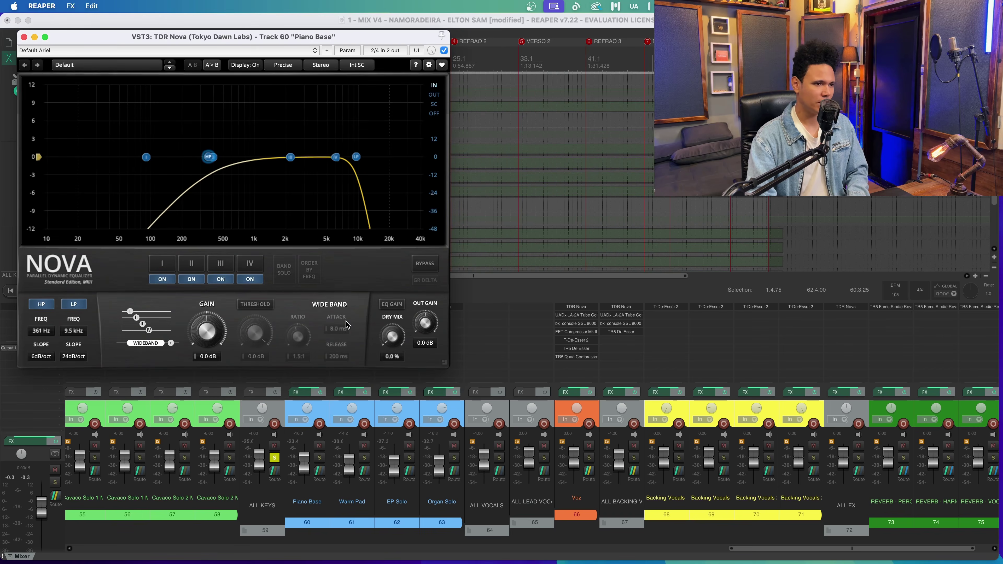
click(24, 37)
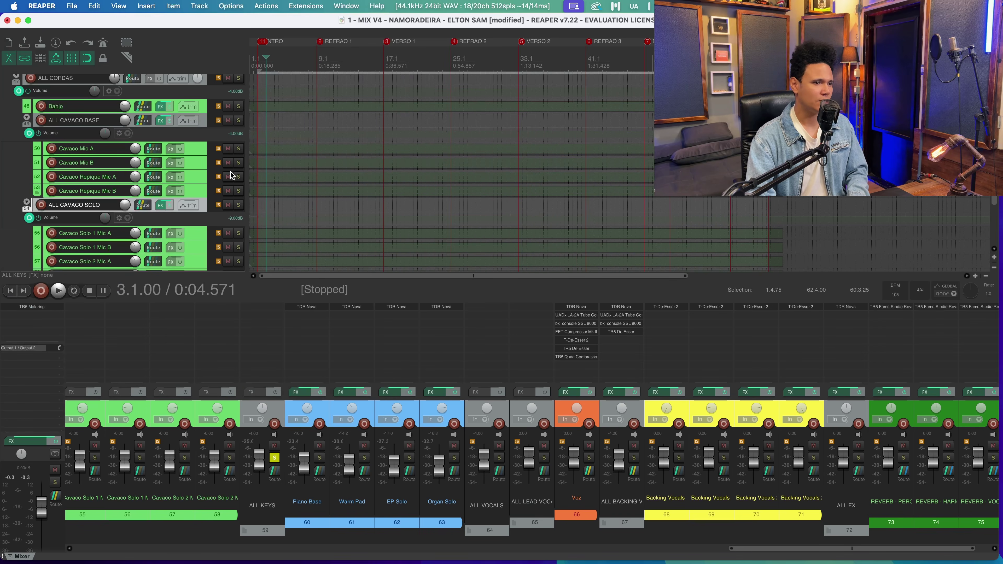
click(359, 294)
click(24, 36)
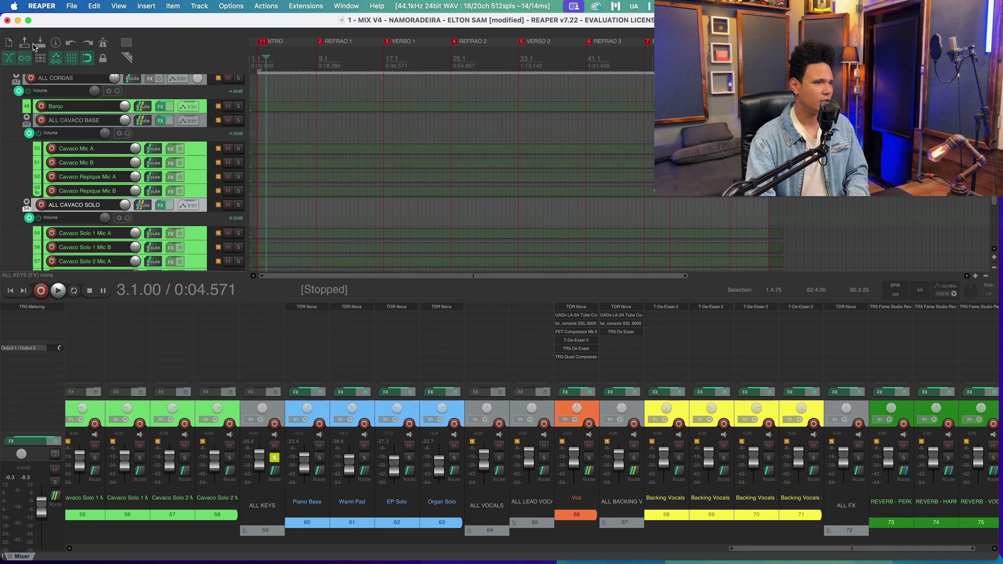
click(407, 307)
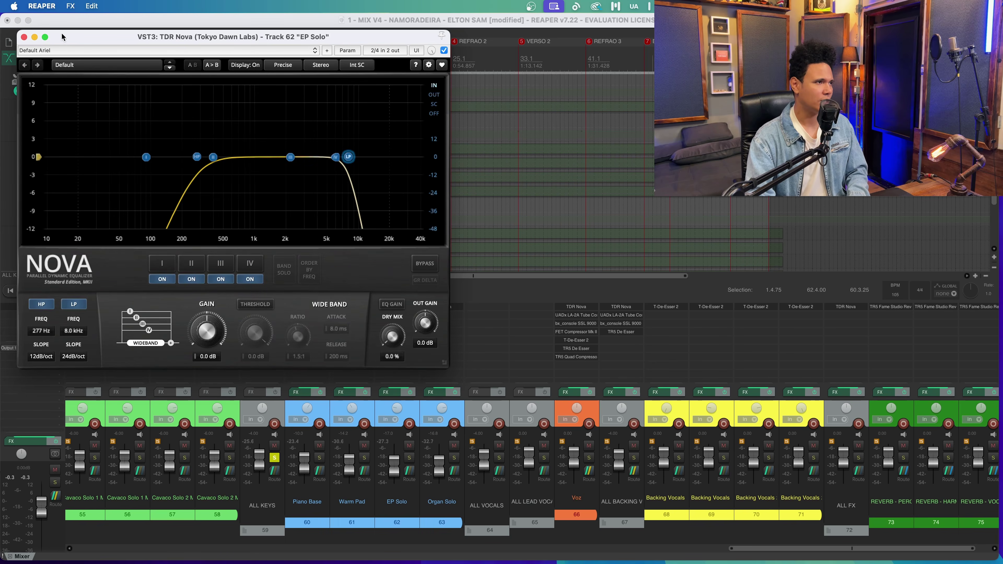
click(24, 37)
click(438, 308)
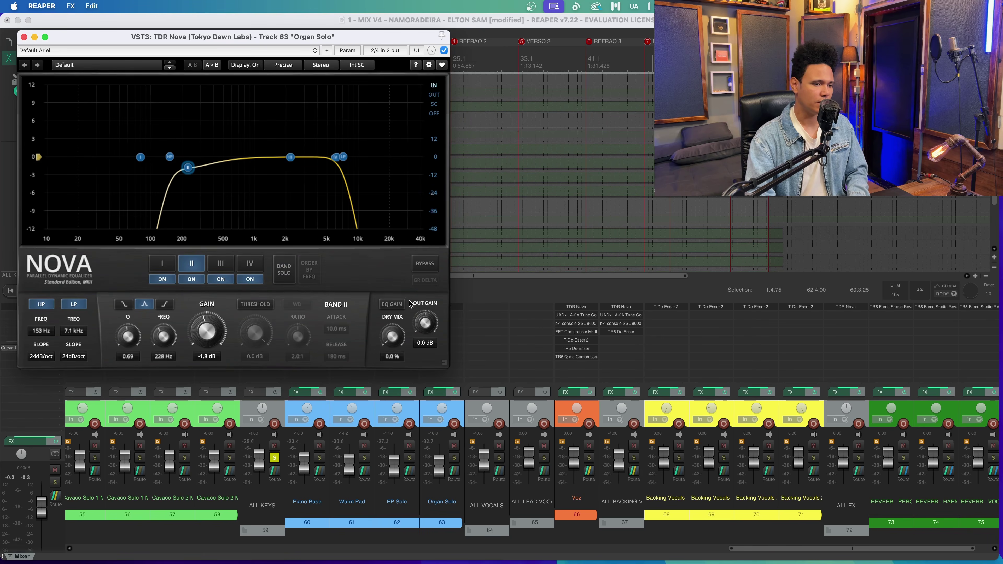
click(24, 37)
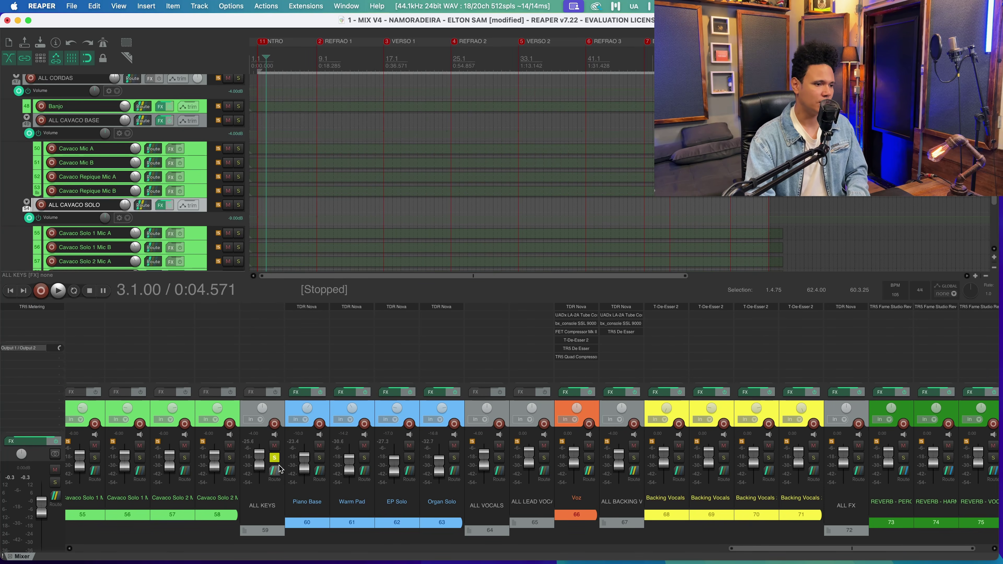
Step: Listen to the soloed ALL KEYS bus from bar 25 at REFRAO 2 with its tracks in view, and unsolo it
key(4)
key(space)
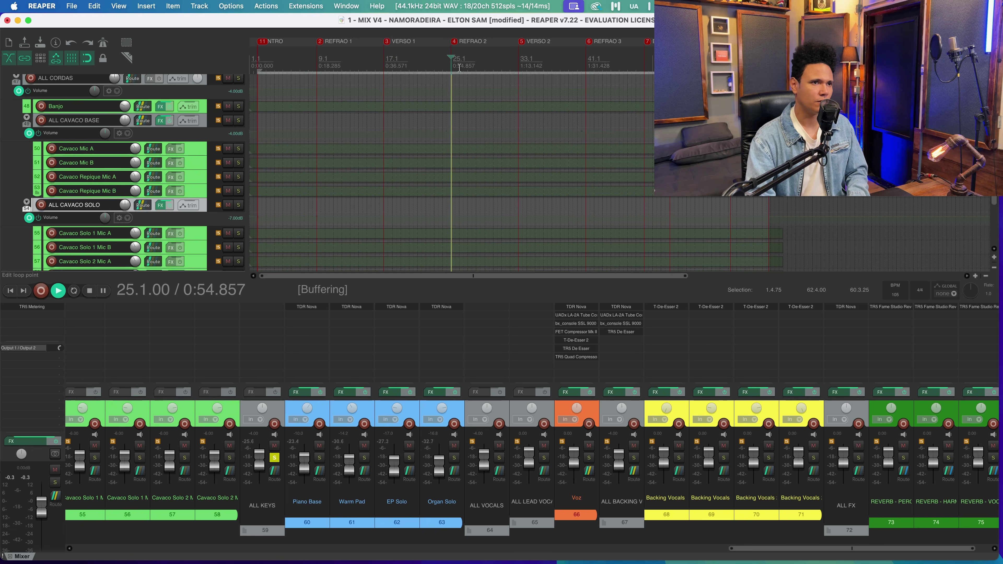
scroll(188, 186, down, 4)
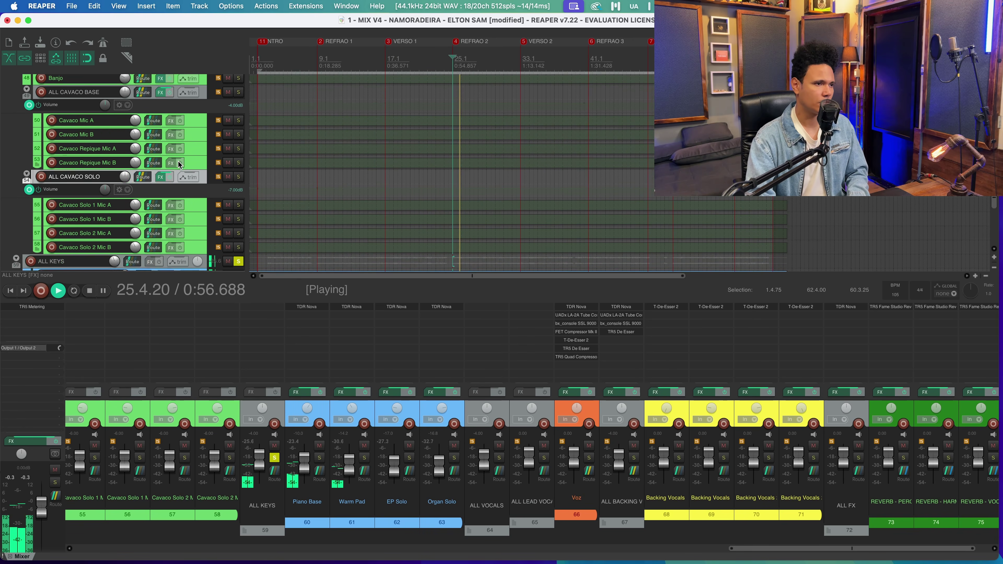
scroll(187, 186, down, 2)
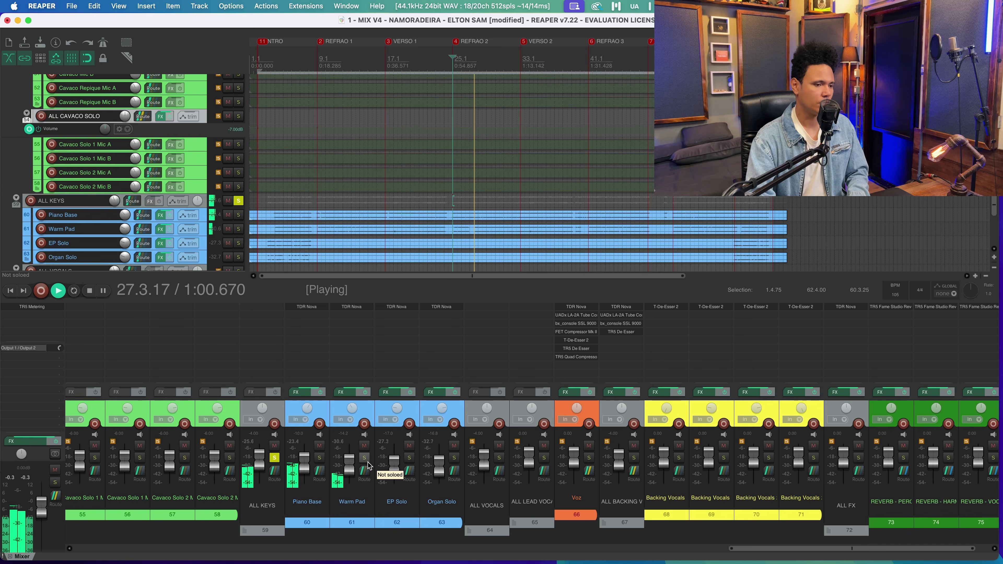
key(space)
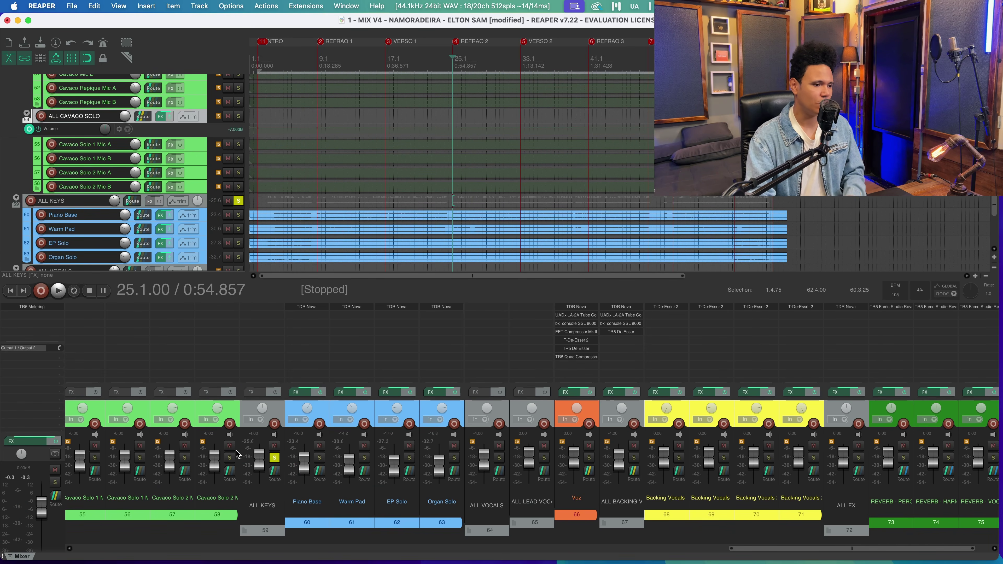
click(276, 458)
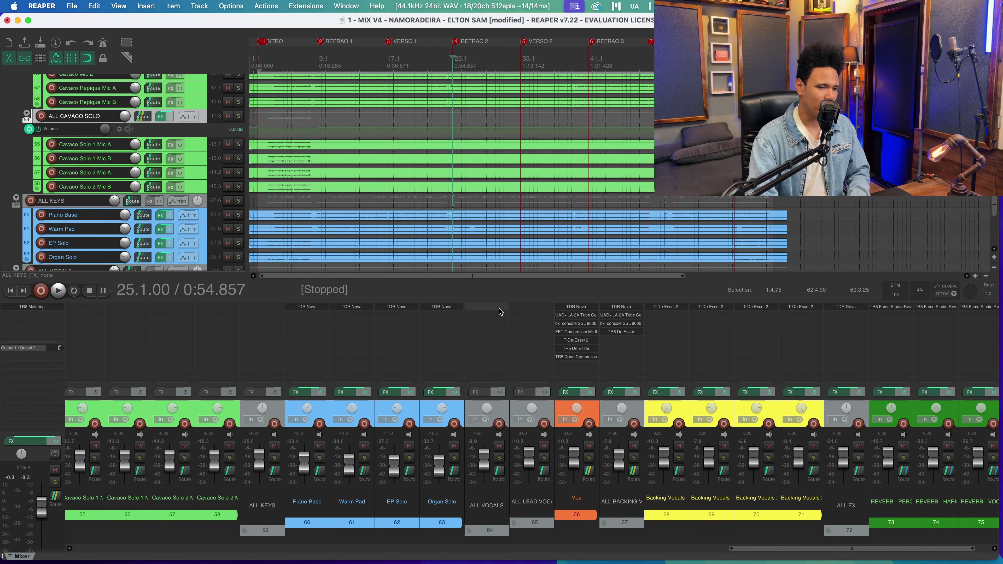
Step: Select the Voz track in the mixer, inspect its TDR Nova equalizer and close it
scroll(796, 551, right, 1)
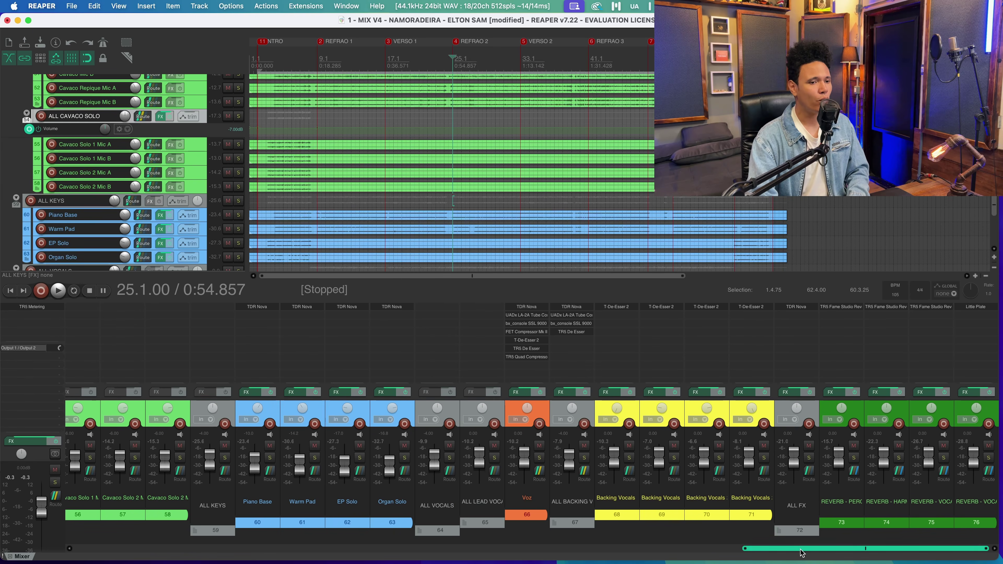
click(527, 365)
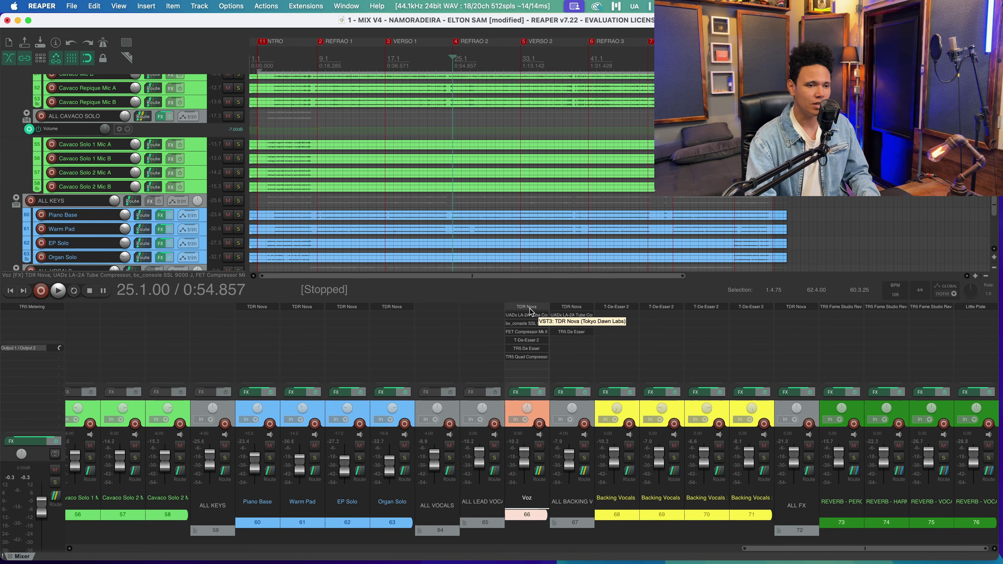
click(530, 311)
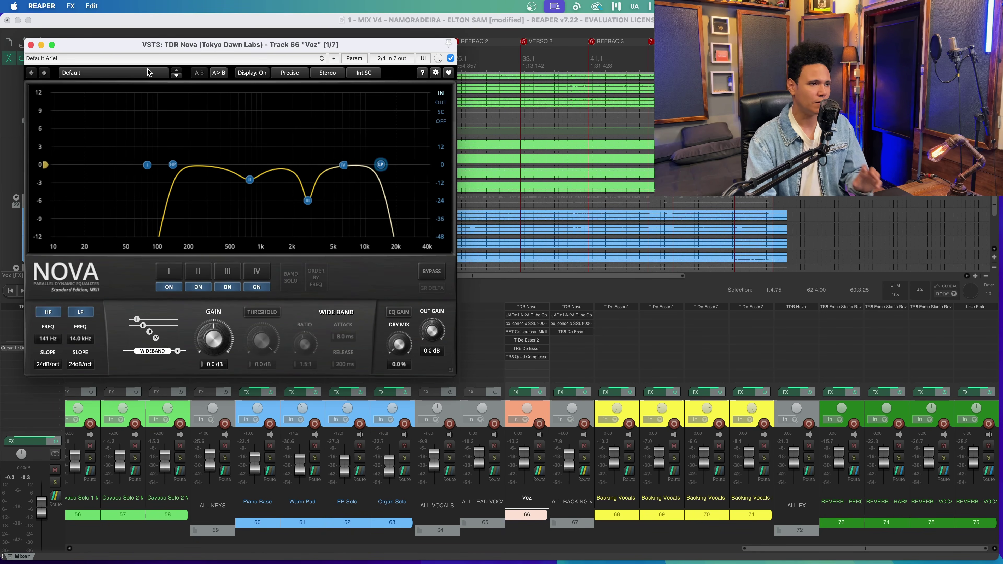
click(31, 45)
Step: Inspect UADx LA-2A Tube Compressor on Voz, solo the track, play it from bar 25 and close the compressor
click(526, 314)
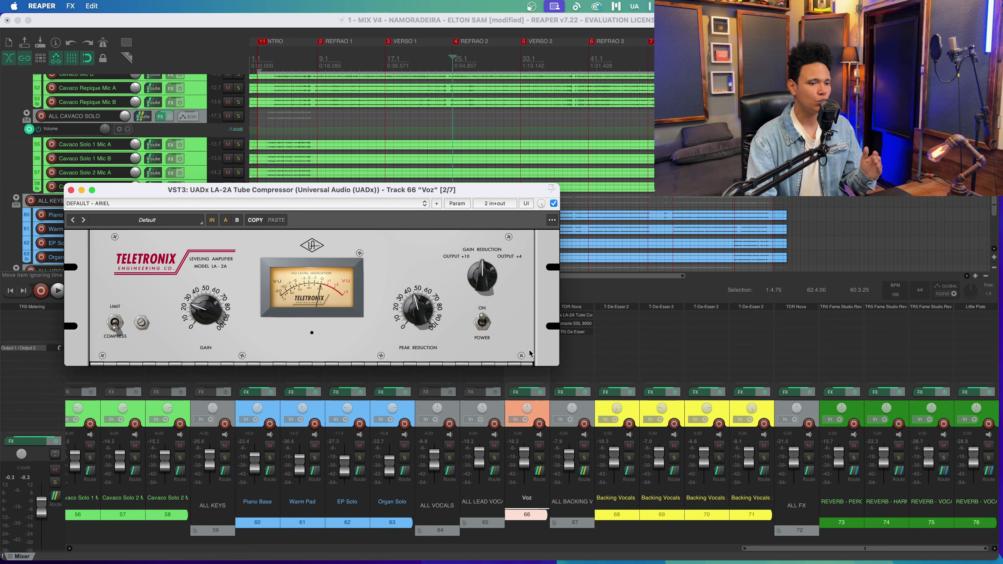
click(547, 435)
click(540, 457)
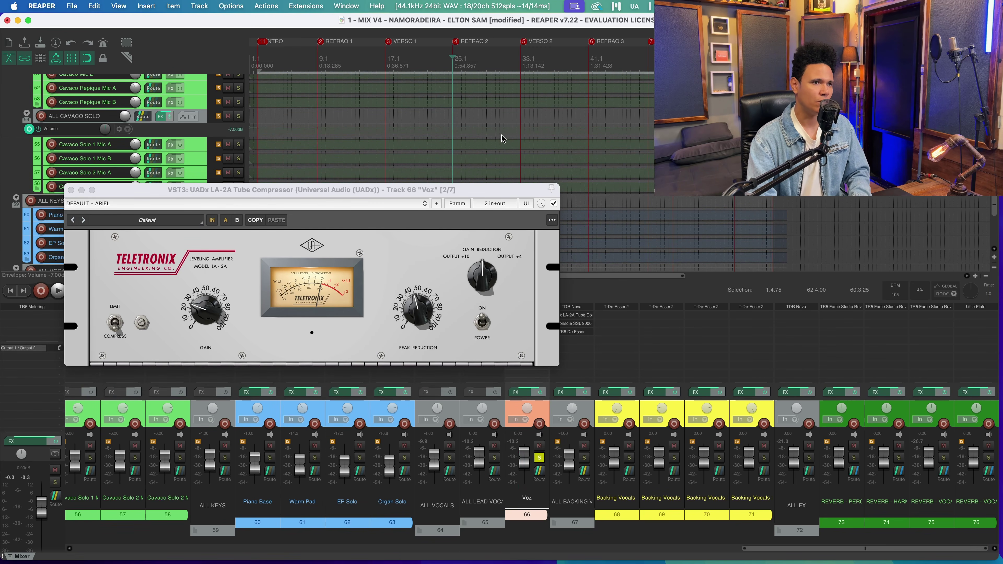
key(space)
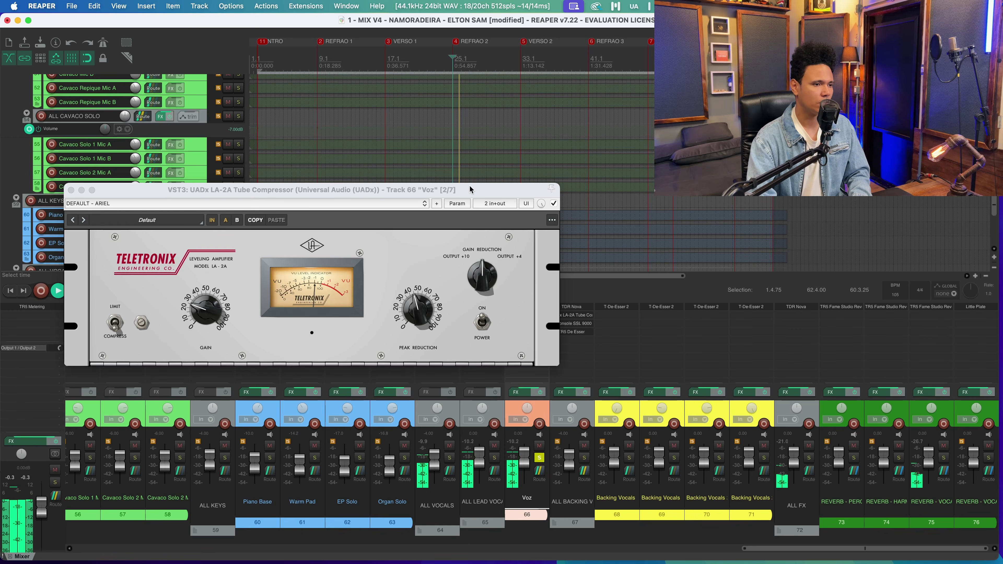
click(71, 190)
key(space)
Step: Inspect bx_console SSL 9000 J on Voz, and FET Compressor Mk II during playback from bar 25, closing both
click(525, 323)
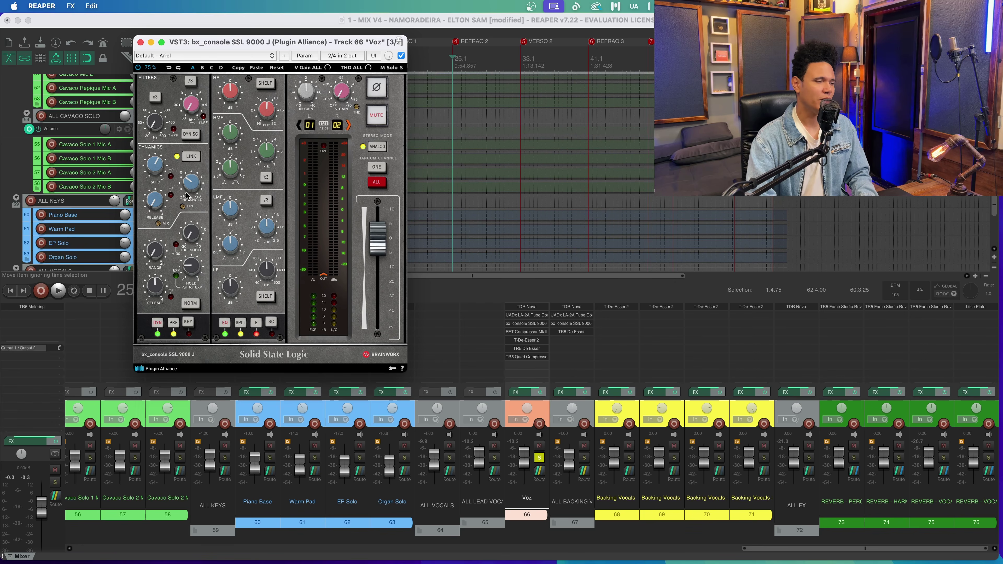
click(141, 42)
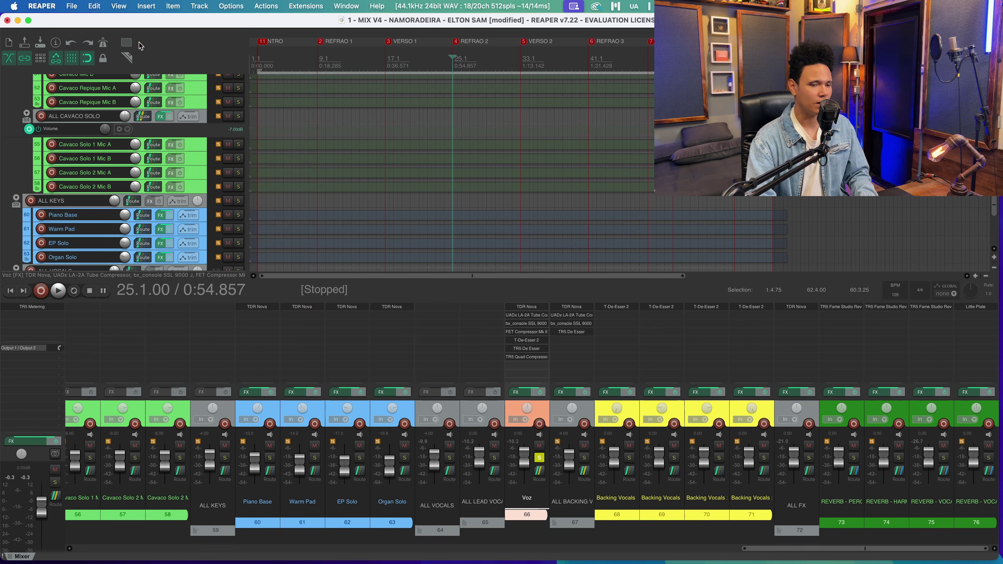
click(515, 333)
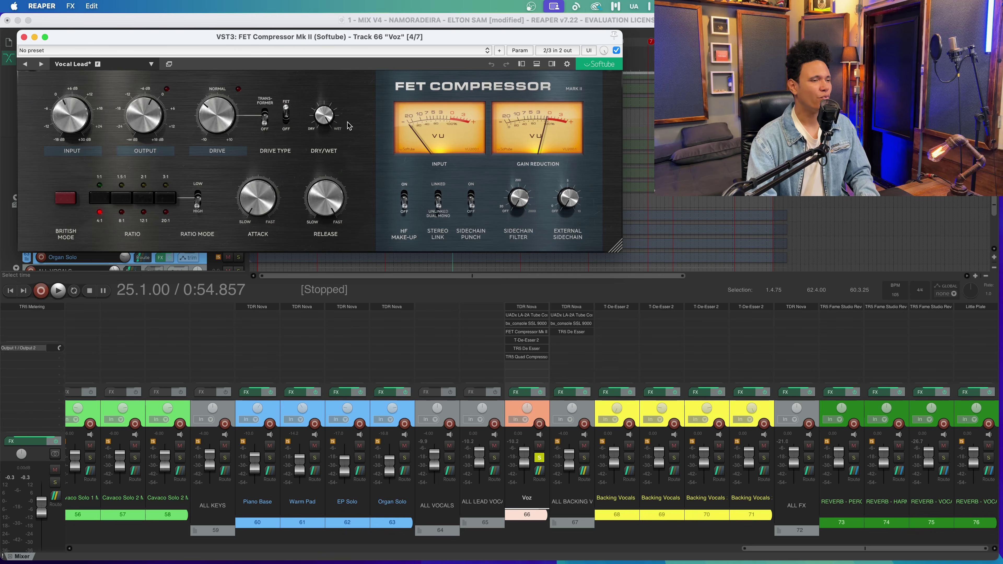
drag(75, 42, 75, 188)
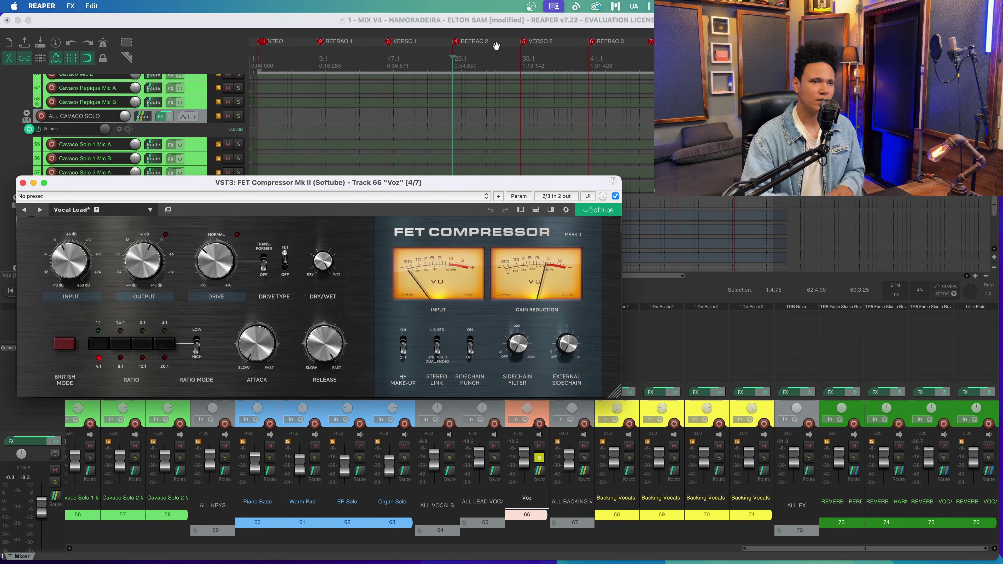
click(453, 61)
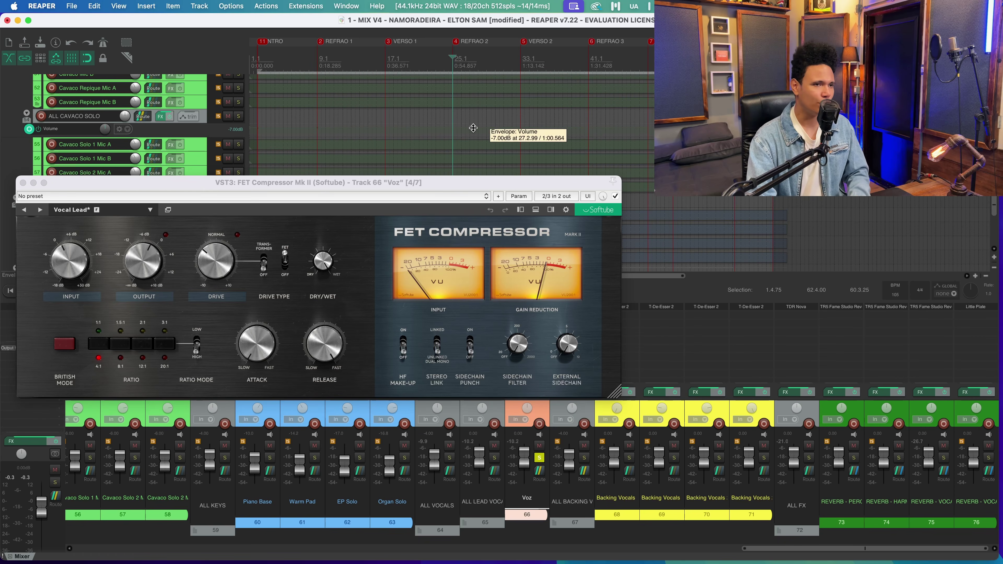
key(space)
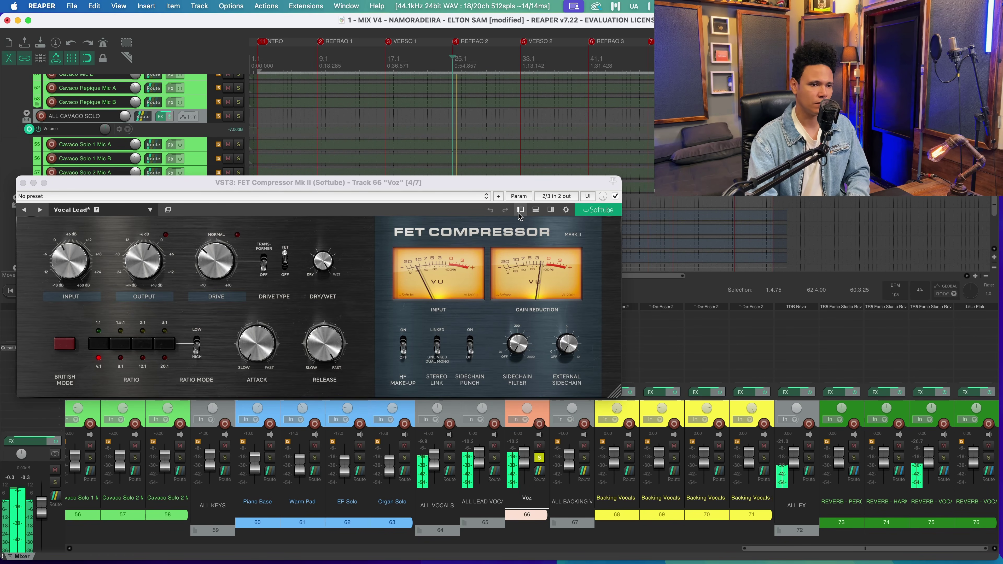
key(space)
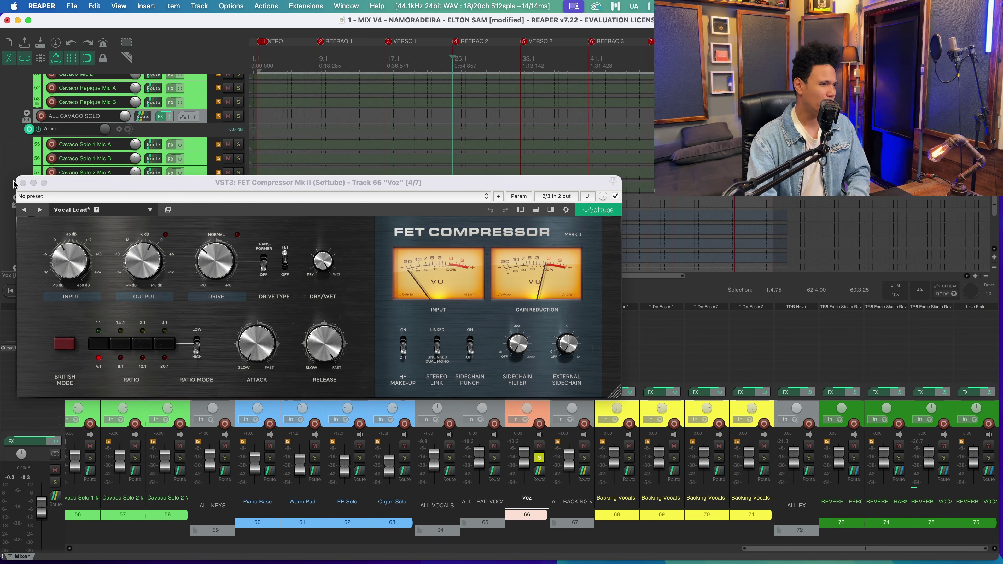
click(22, 182)
Step: Inspect the T-De-Esser 2 and TR5 De Esser plugins on the Voz track, closing each one
click(531, 340)
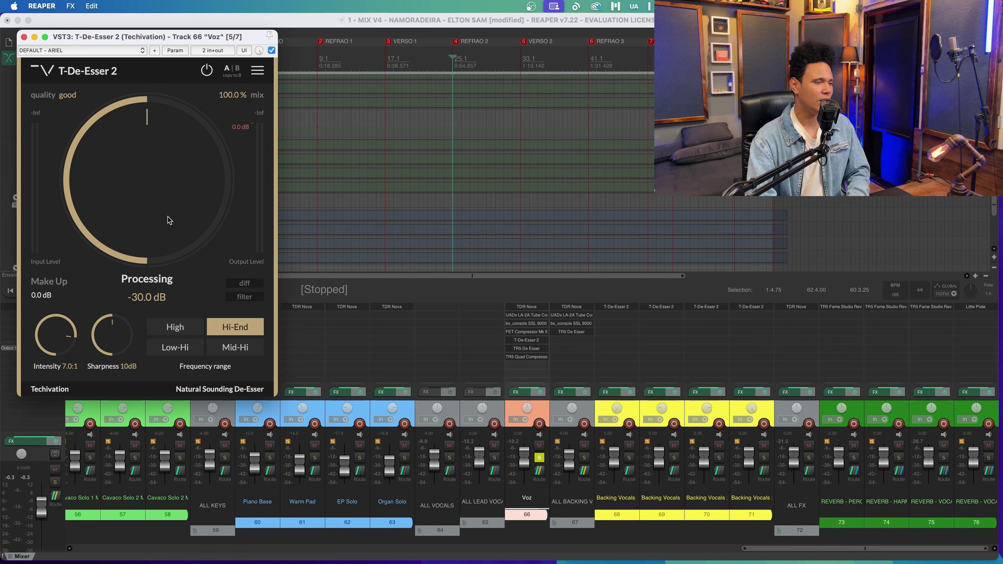
click(23, 37)
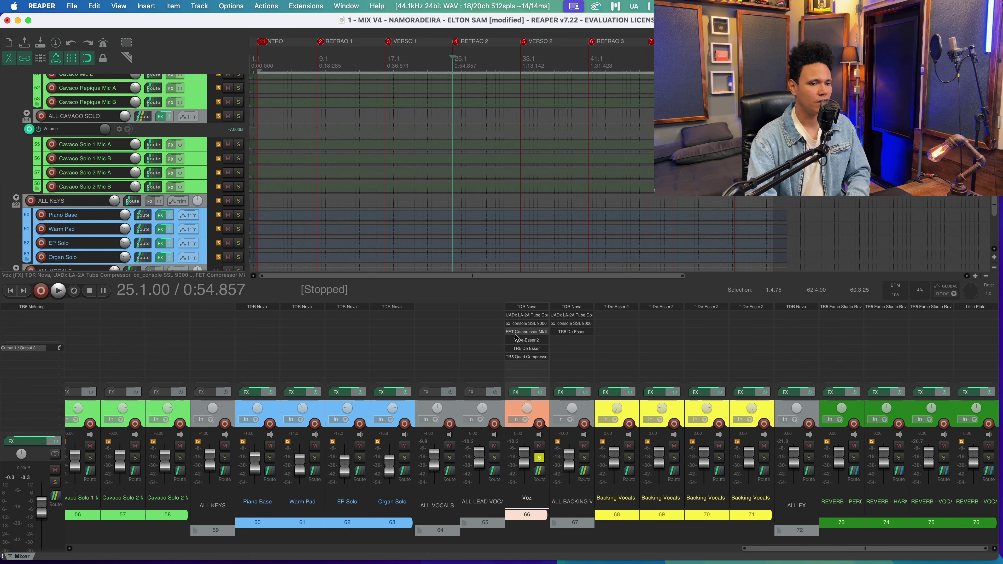
click(526, 348)
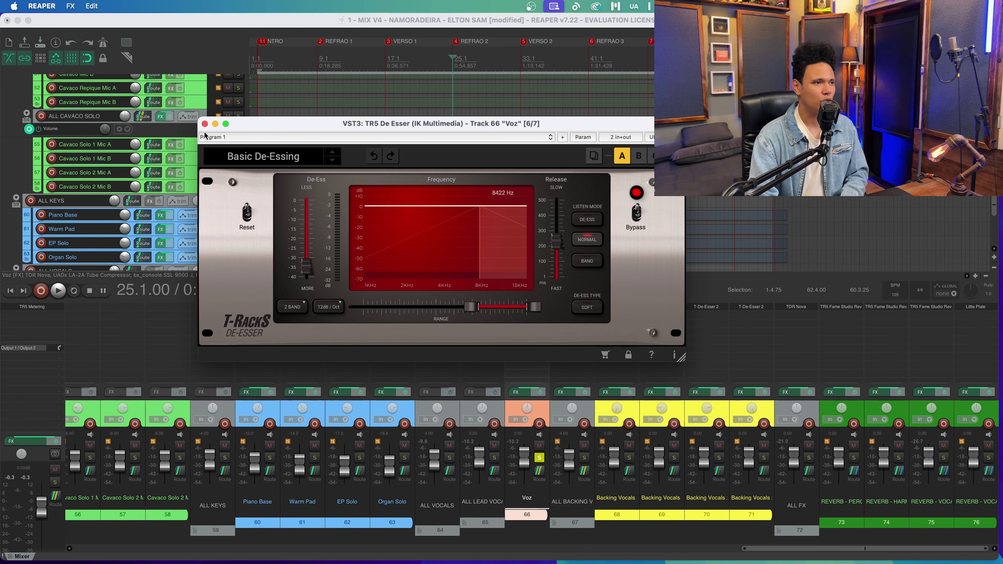
click(205, 124)
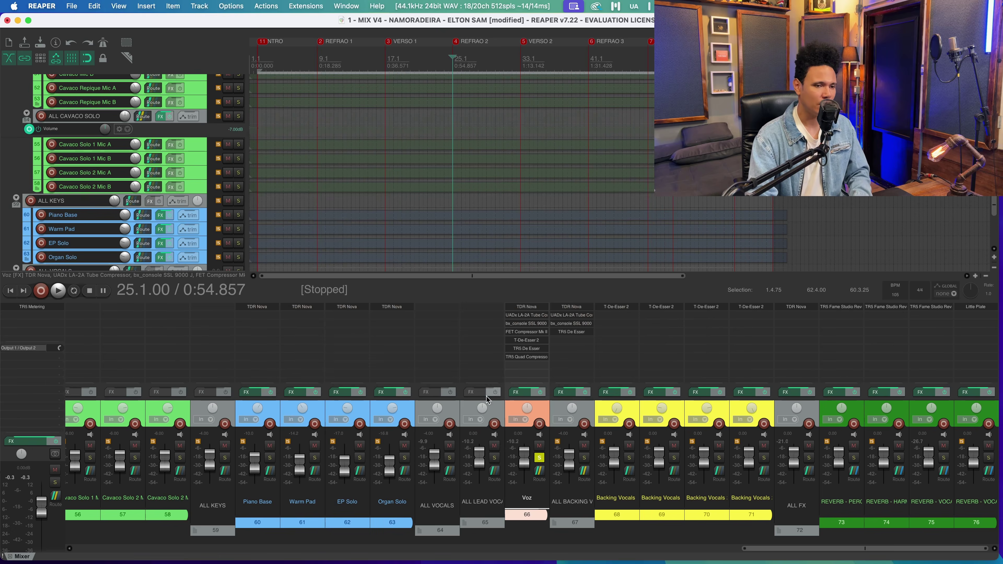
Step: Inspect TR5 Quad Compressor on Voz during playback from bar 25, close it and stop playback
click(536, 358)
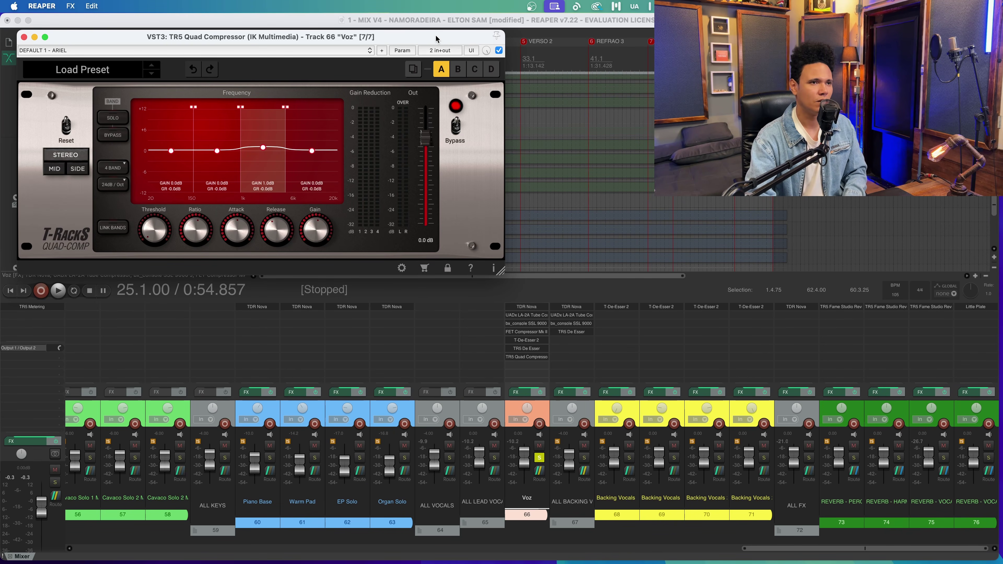
drag(437, 36, 488, 214)
click(461, 121)
key(space)
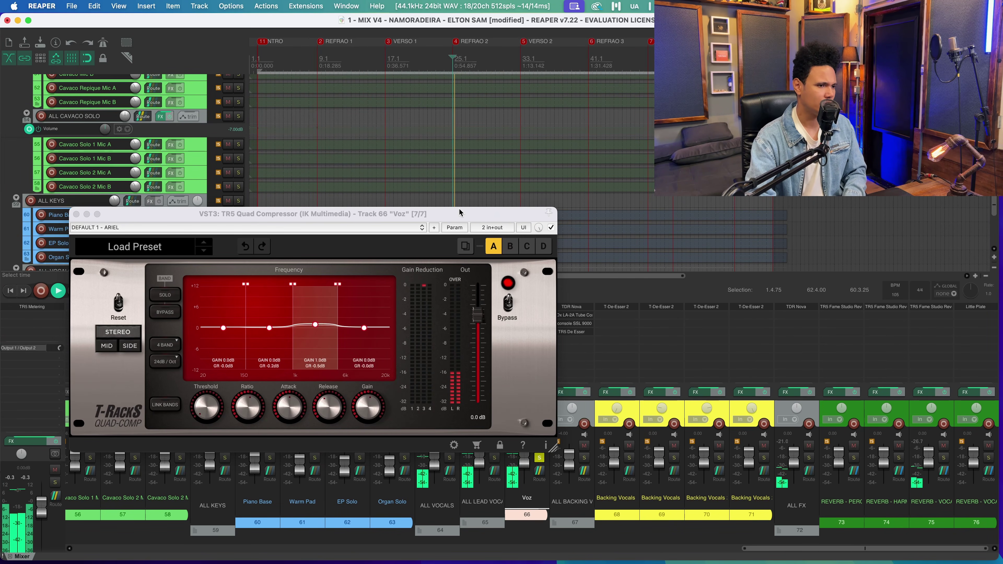
drag(445, 218, 465, 174)
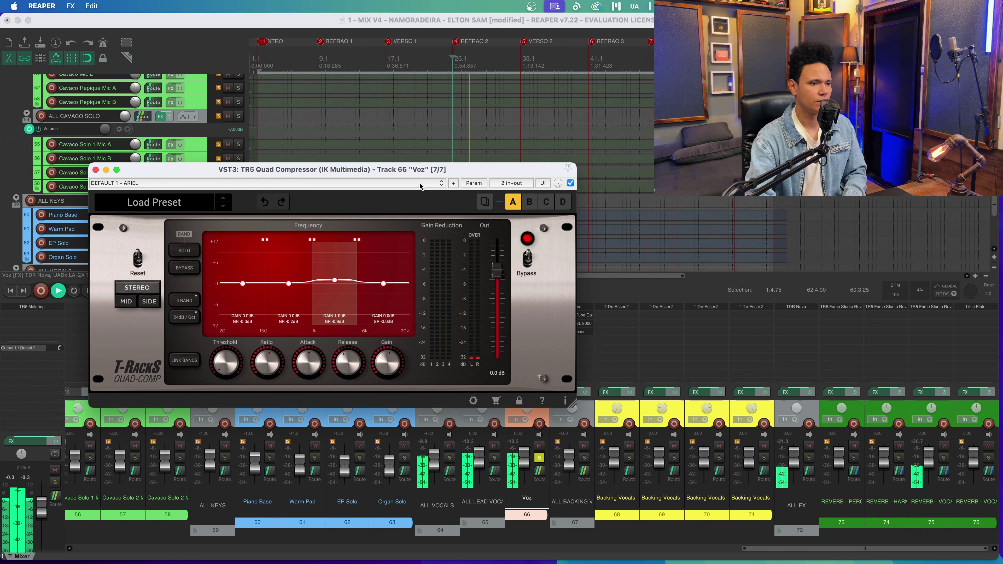
click(95, 169)
key(space)
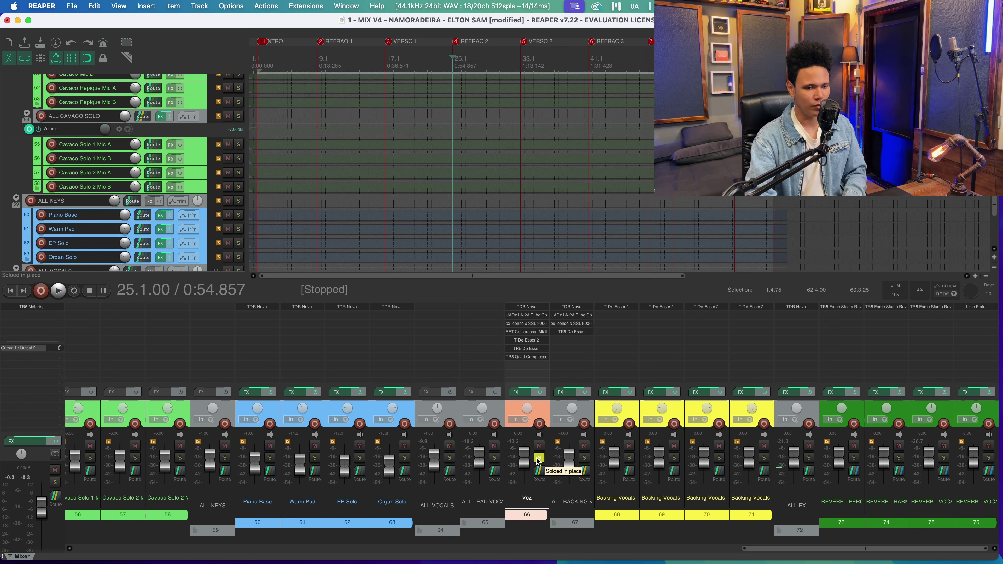
Step: Compare the soloed Voz track from bar 25 with its whole effects chain bypassed and with it enabled again
click(541, 392)
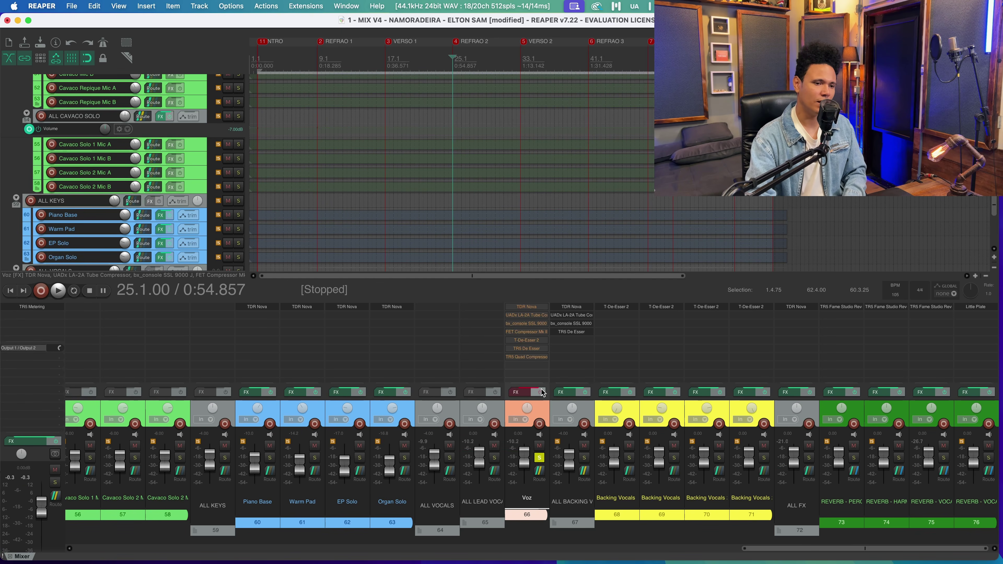
key(space)
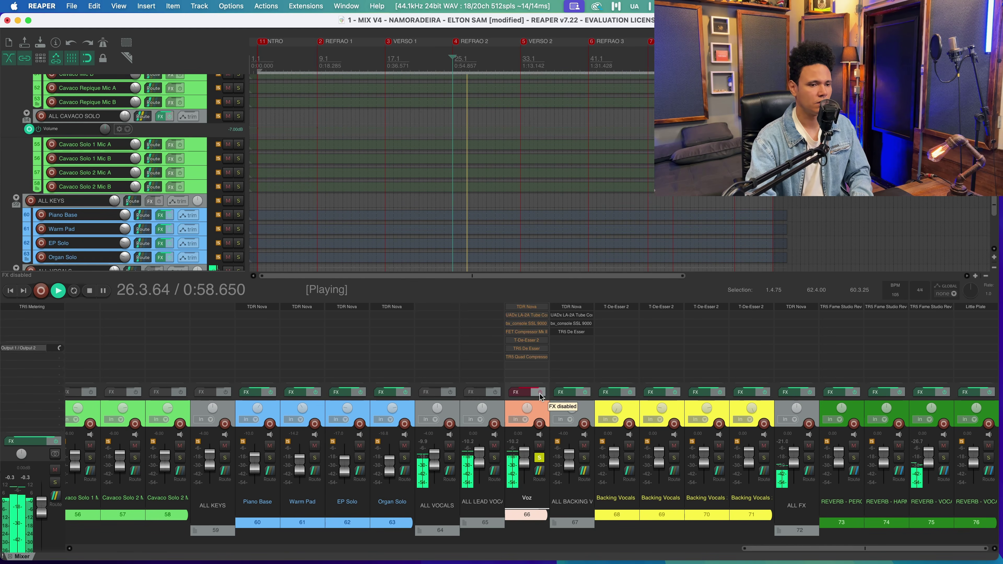
key(space)
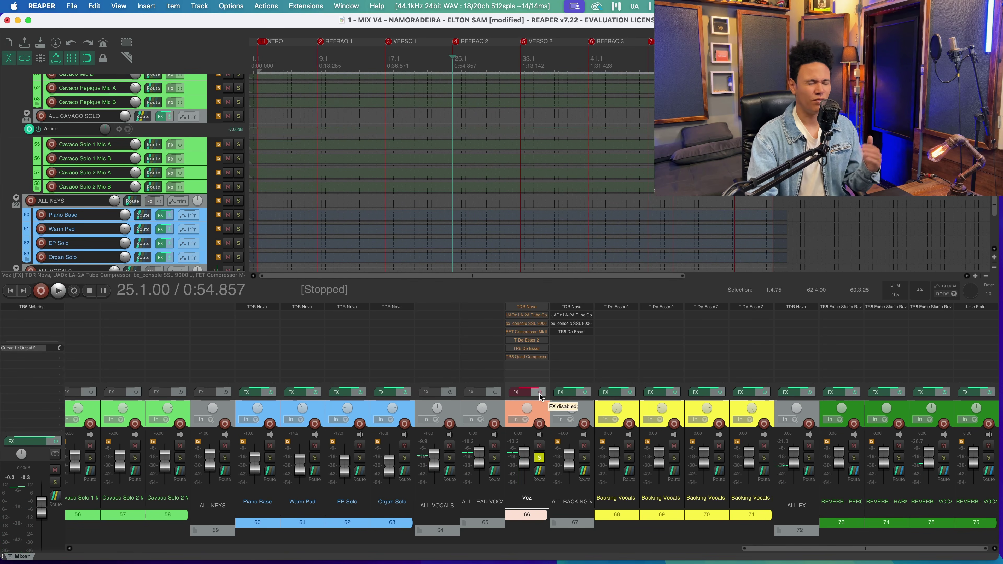
click(540, 393)
key(space)
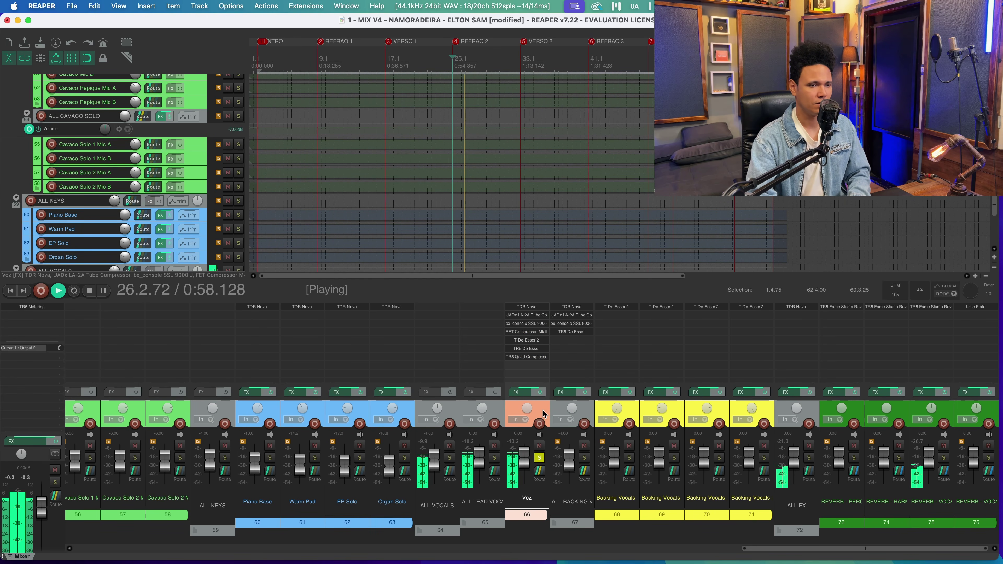
key(space)
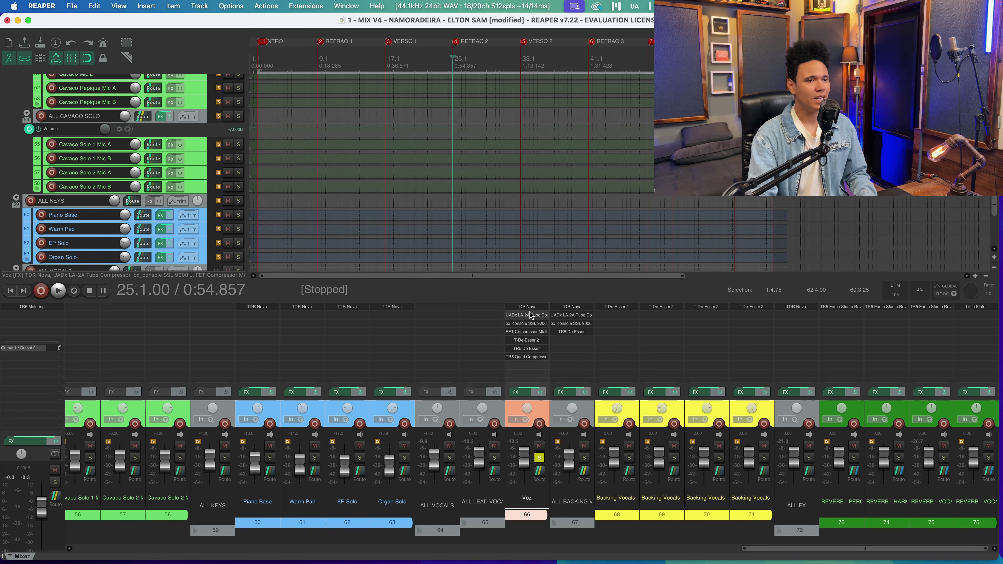
Step: Enlarge the Voz track in the arrangement to show its waveform and play it from bar 17 at VERSO 1
scroll(187, 200, down, 5)
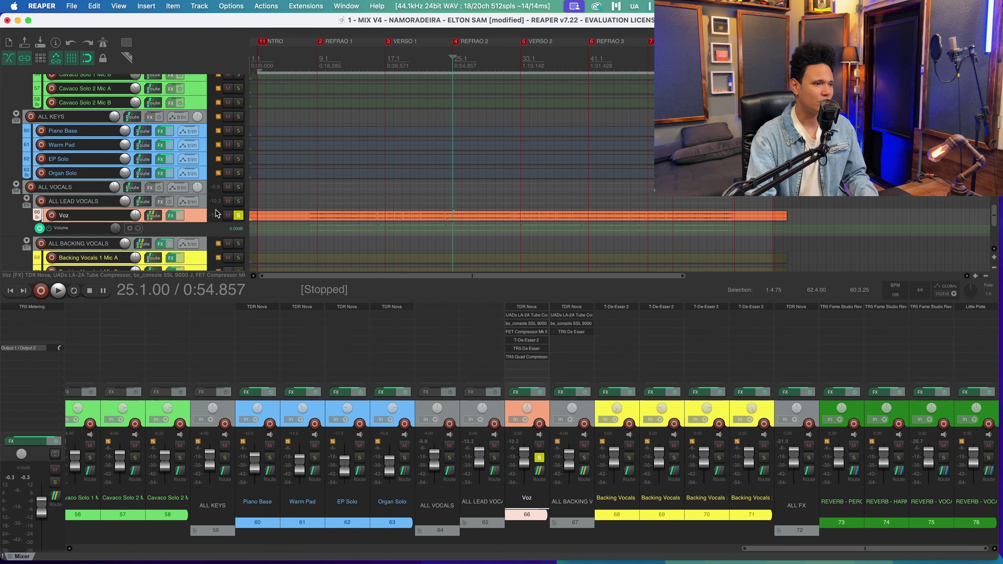
drag(202, 222, 193, 282)
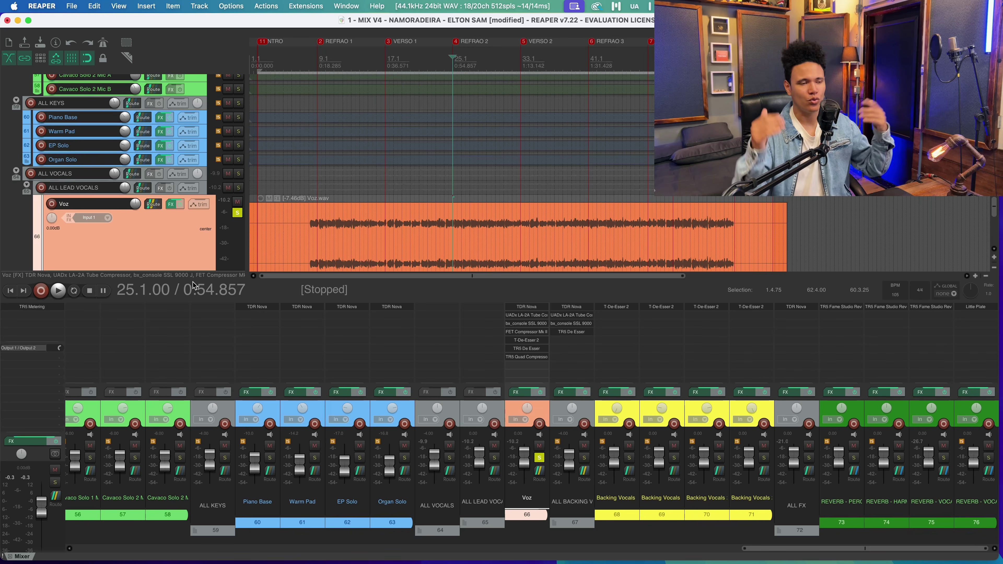
click(385, 60)
key(space)
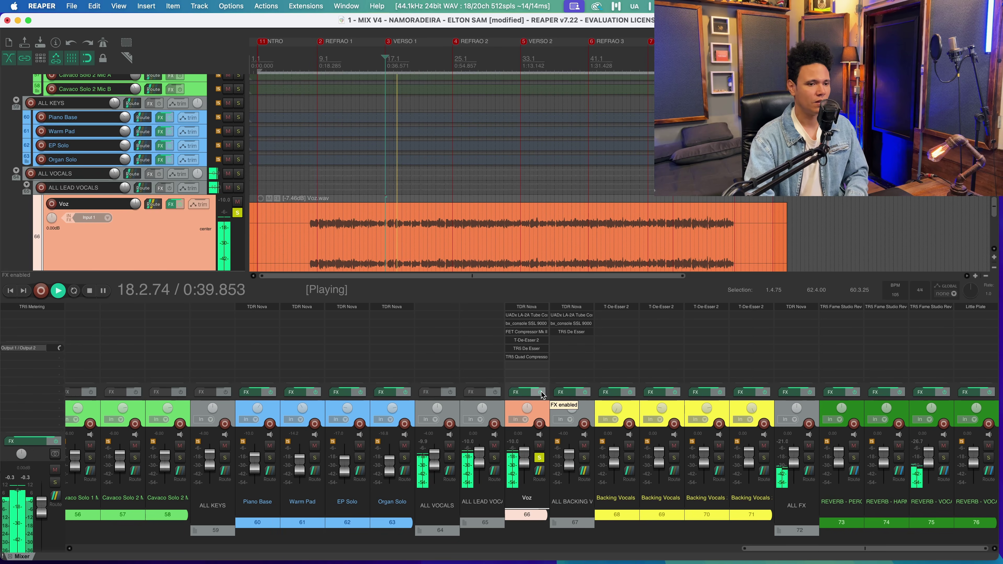
key(space)
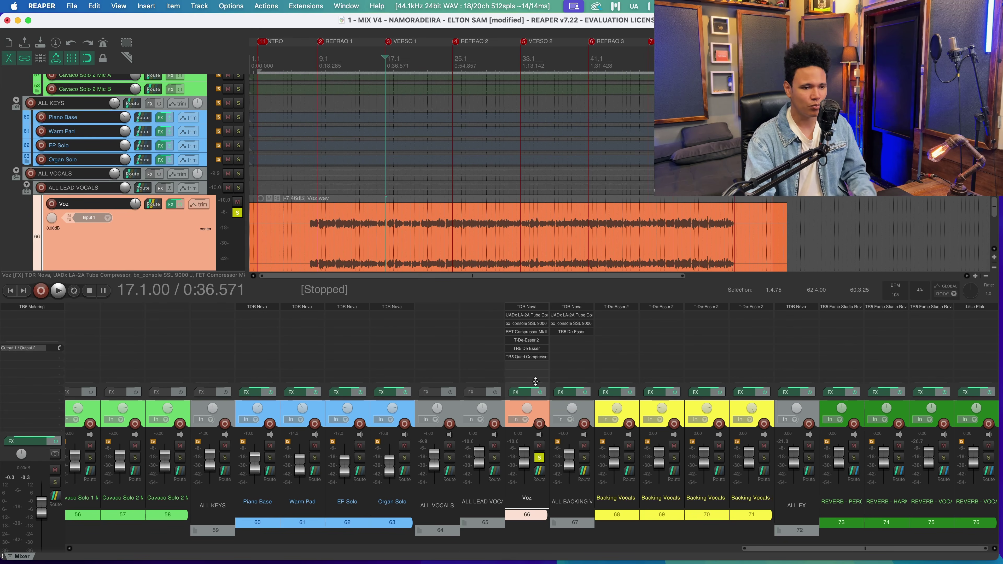
Step: Reveal the Voz reverb send in the mixer, inspect TR5 Fame Studio Reverb on REVERB - VOCAL ROOM and close it
drag(536, 377, 535, 344)
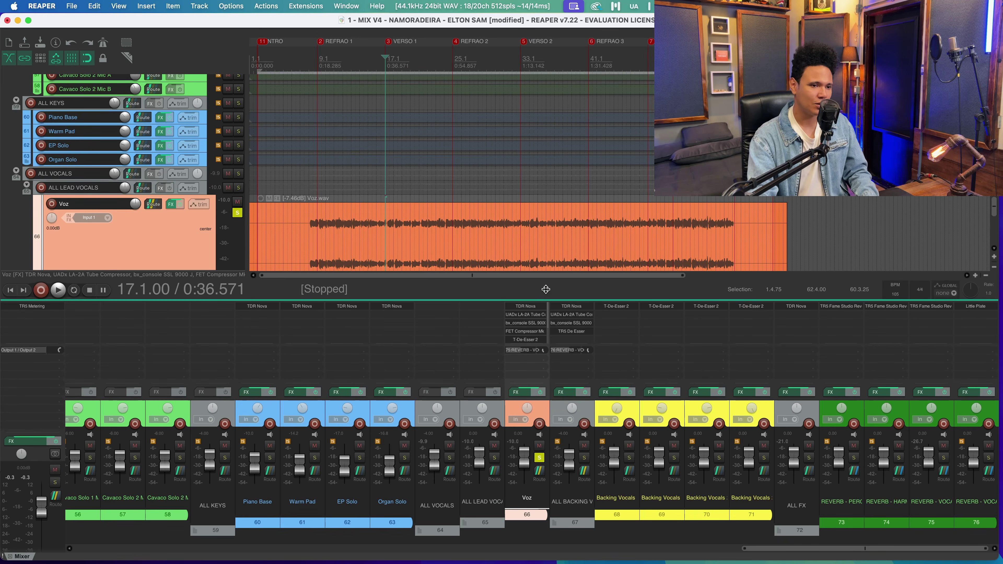
drag(545, 300, 544, 278)
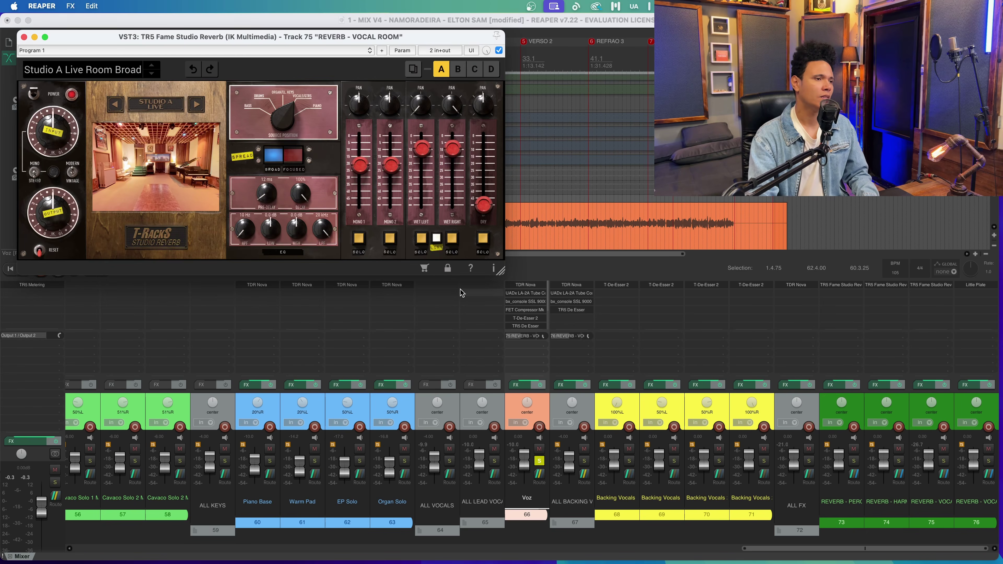
click(24, 38)
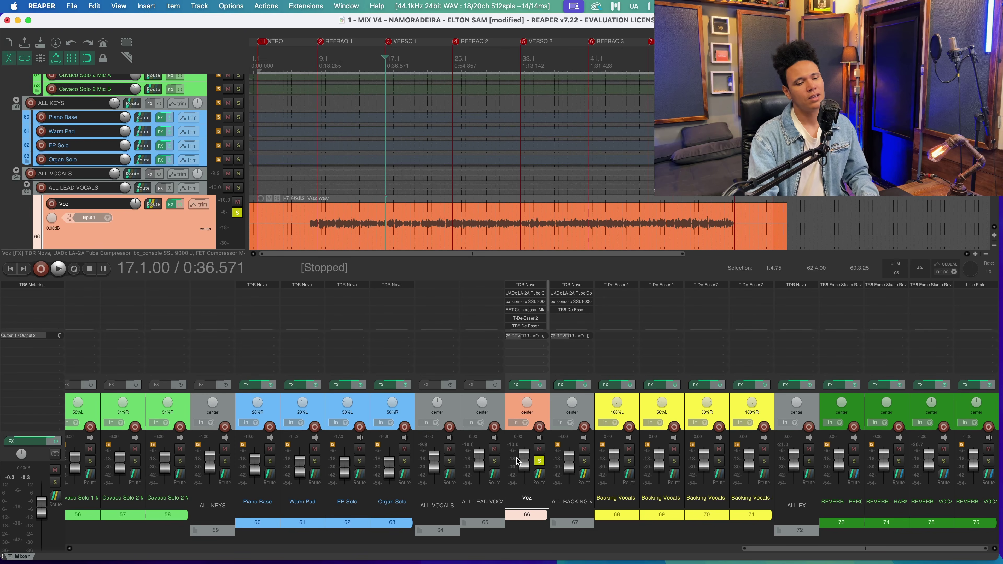
Step: Solo ALL BACKING VOCALS in place of Voz, and inspect T-De-Esser 2 on Backing Vocals 1 Mic A
click(584, 460)
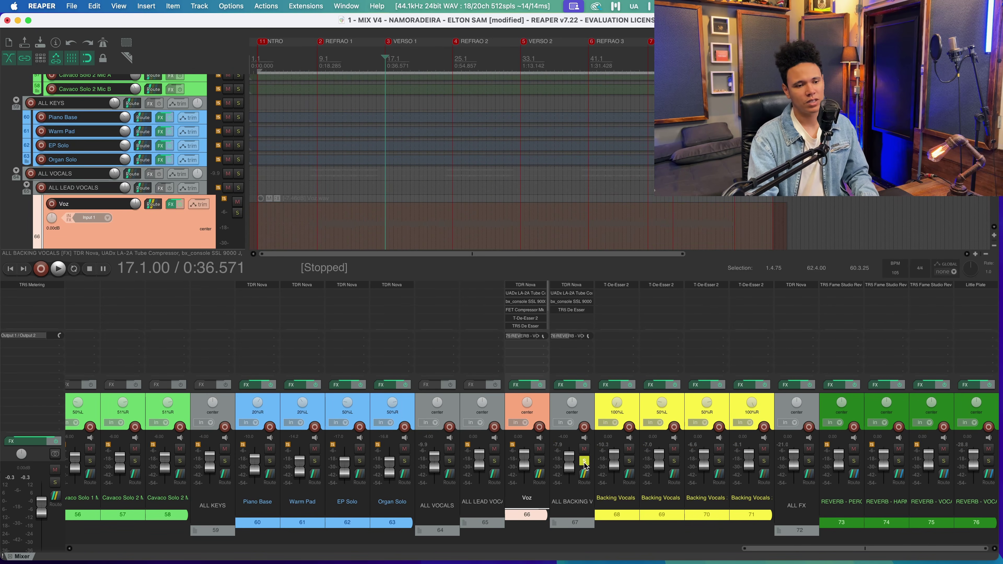
click(587, 405)
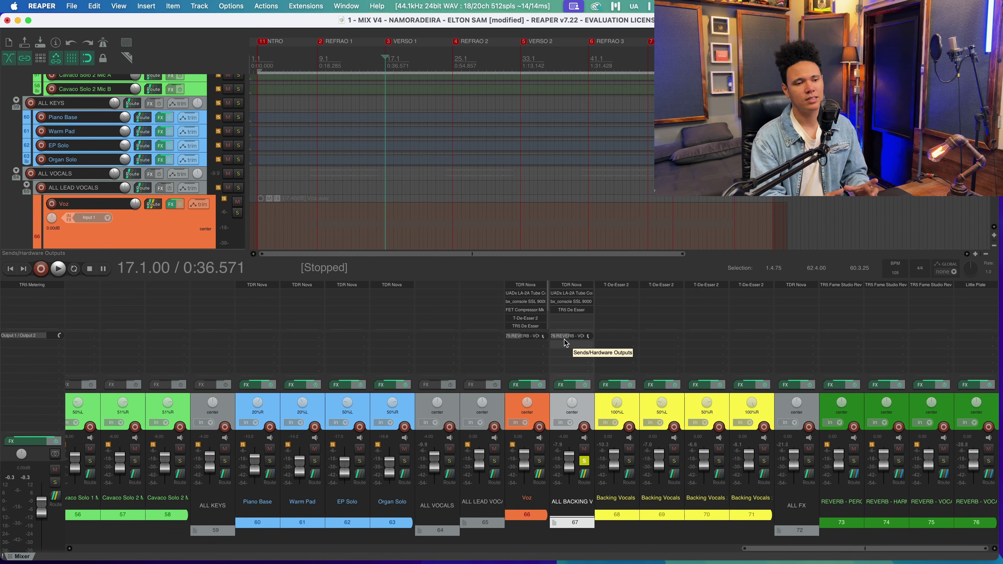
click(631, 411)
click(616, 293)
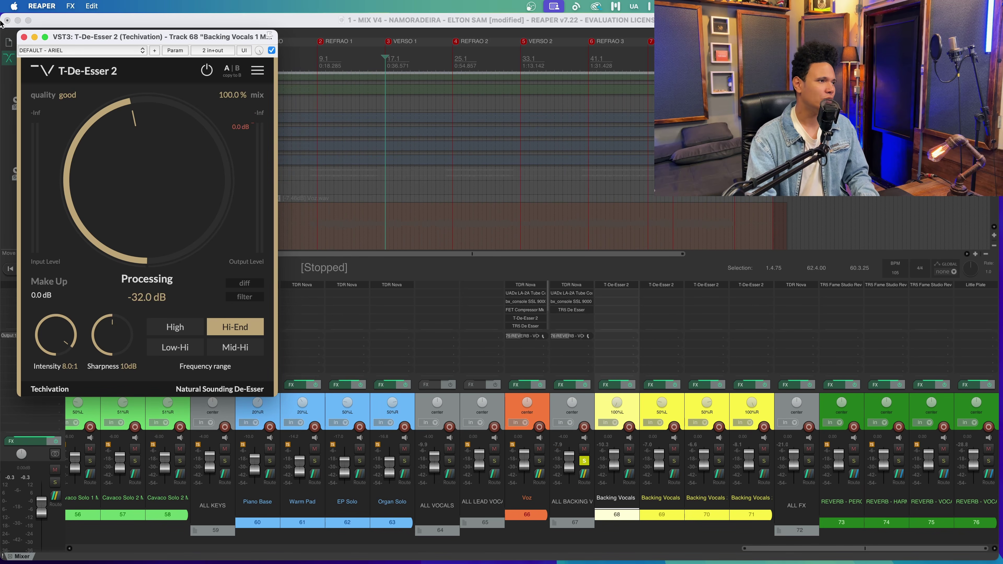
click(24, 37)
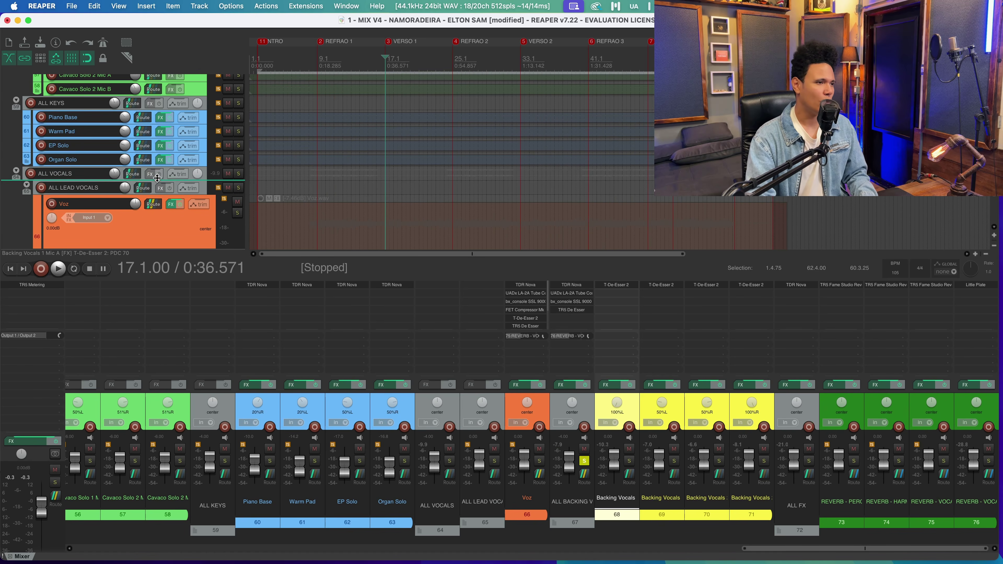
Step: Play the soloed backing vocals from bar 40, just before REFRAO 3, with their waveforms enlarged, and stop playback
scroll(157, 178, down, 5)
scroll(506, 117, down, 2)
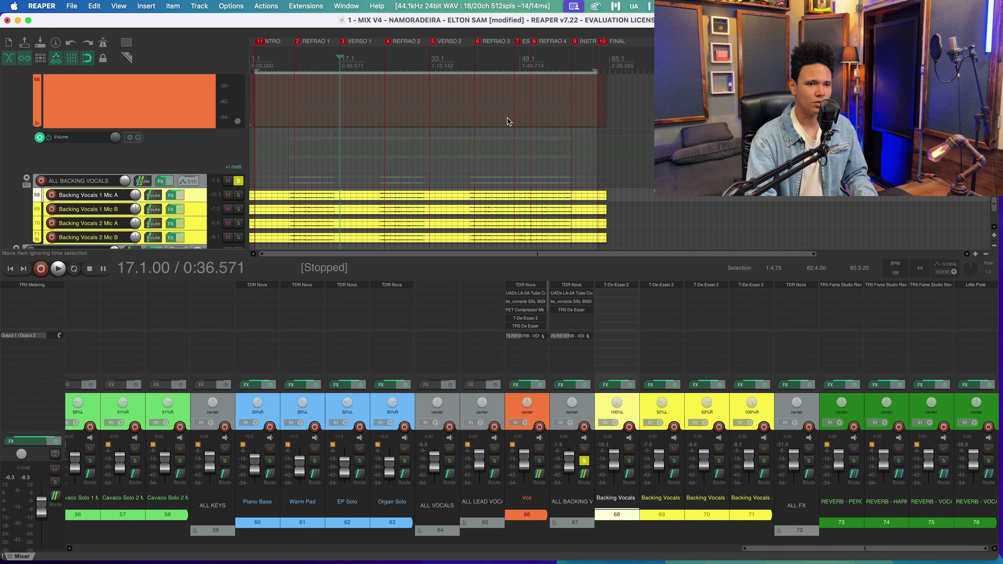
click(471, 84)
key(space)
scroll(553, 95, up, 3)
scroll(174, 201, down, 10)
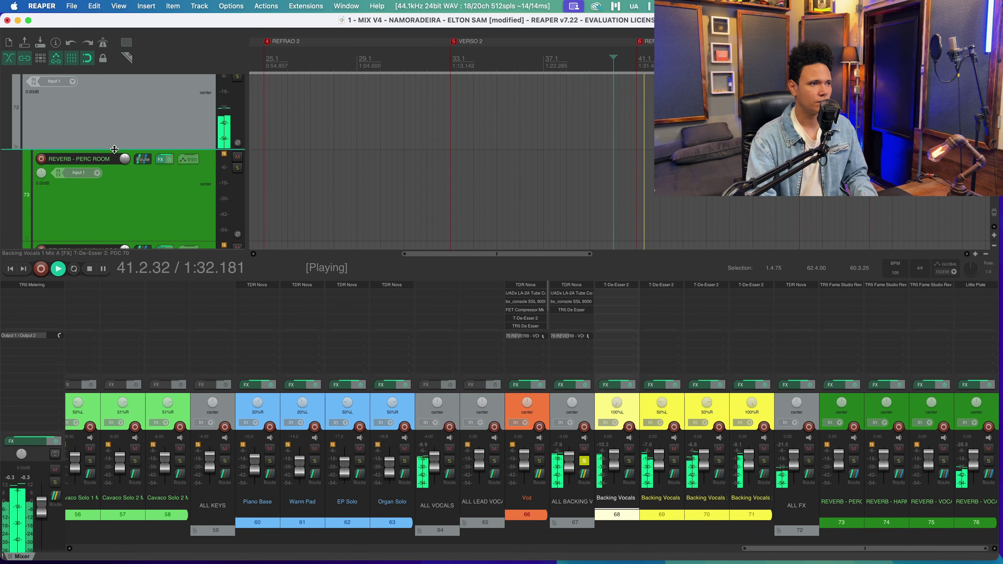
scroll(116, 151, up, 8)
scroll(529, 150, down, 2)
scroll(636, 143, down, 6)
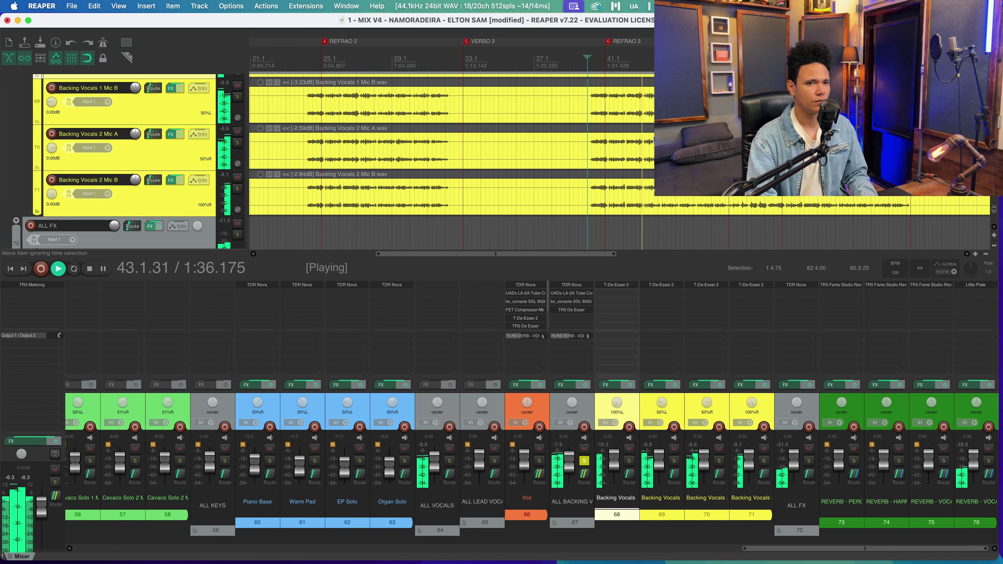
scroll(119, 188, up, 2)
key(space)
Step: Give the arrangement more height and point out Backing Vocals tracks 69, 70 and 71 by selecting each in turn
drag(445, 279, 445, 374)
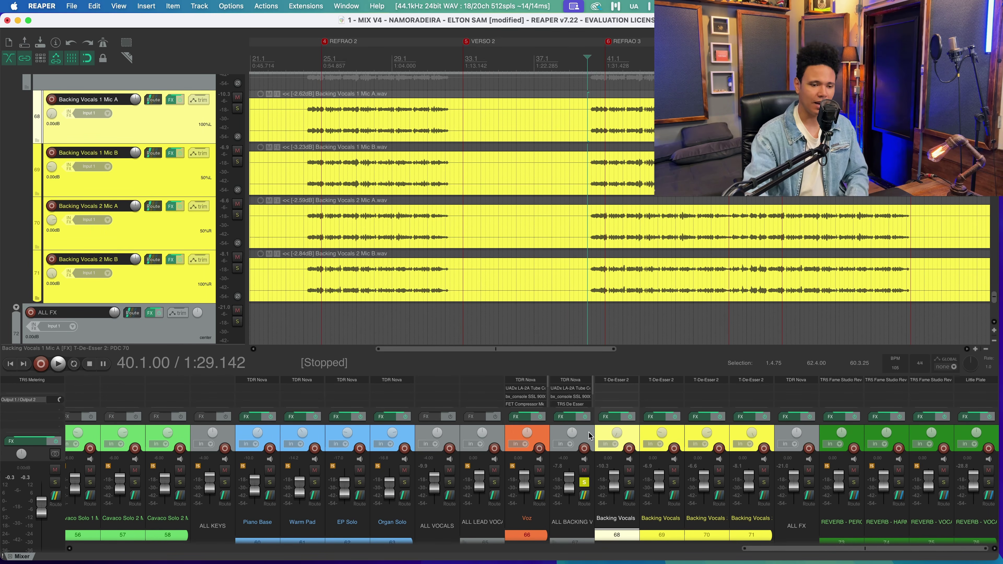
click(676, 436)
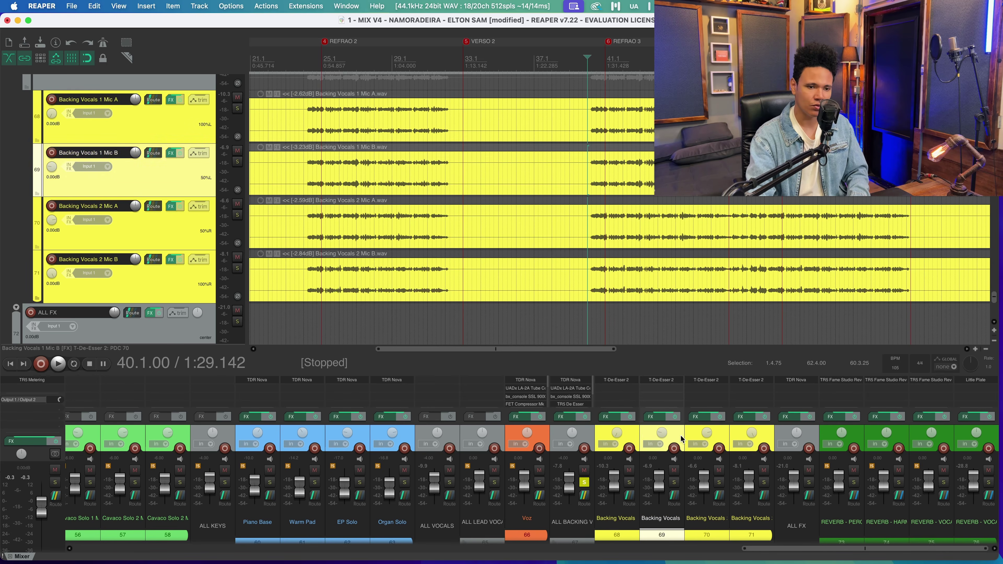
click(705, 434)
click(736, 435)
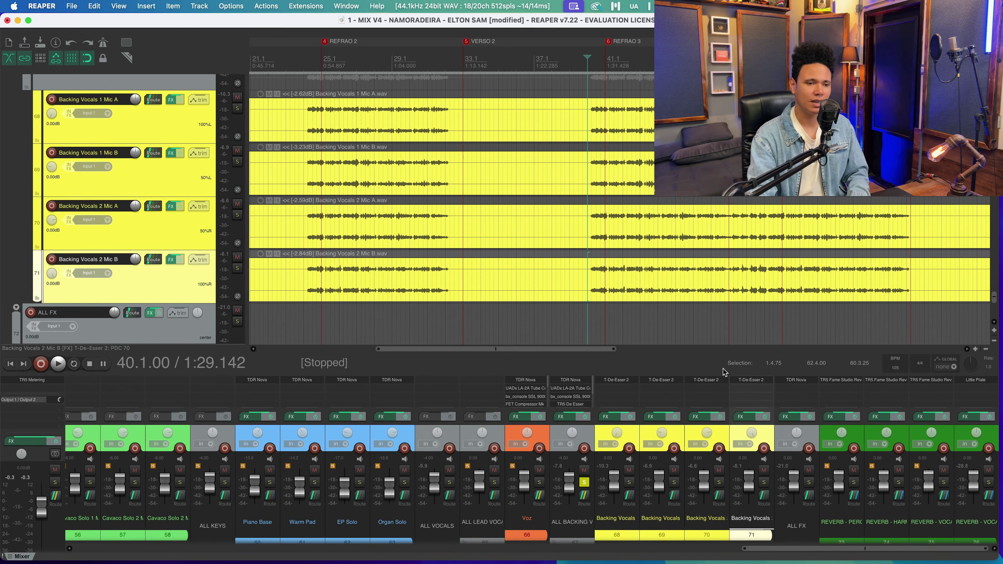
Step: Enlarge the mixer, inspect TDR Nova on the ALL BACKING VOCALS bus while playing from bar 40, and close the plug-in
click(576, 433)
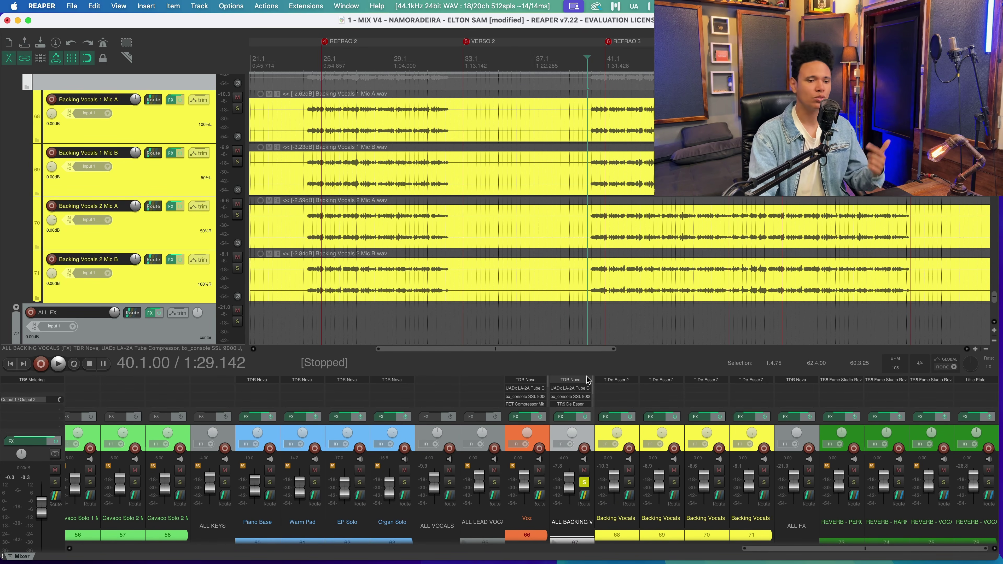
drag(587, 374, 582, 290)
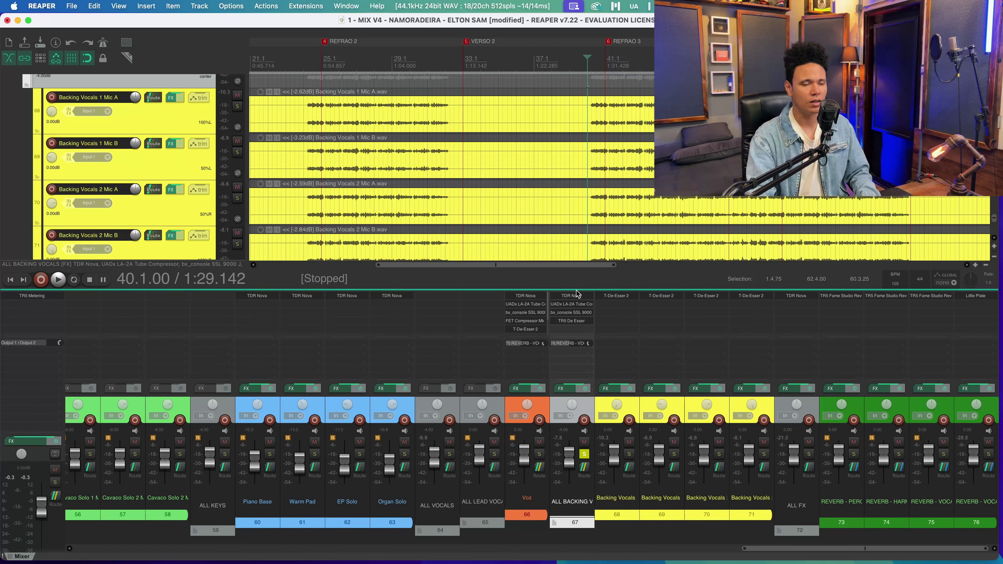
click(577, 299)
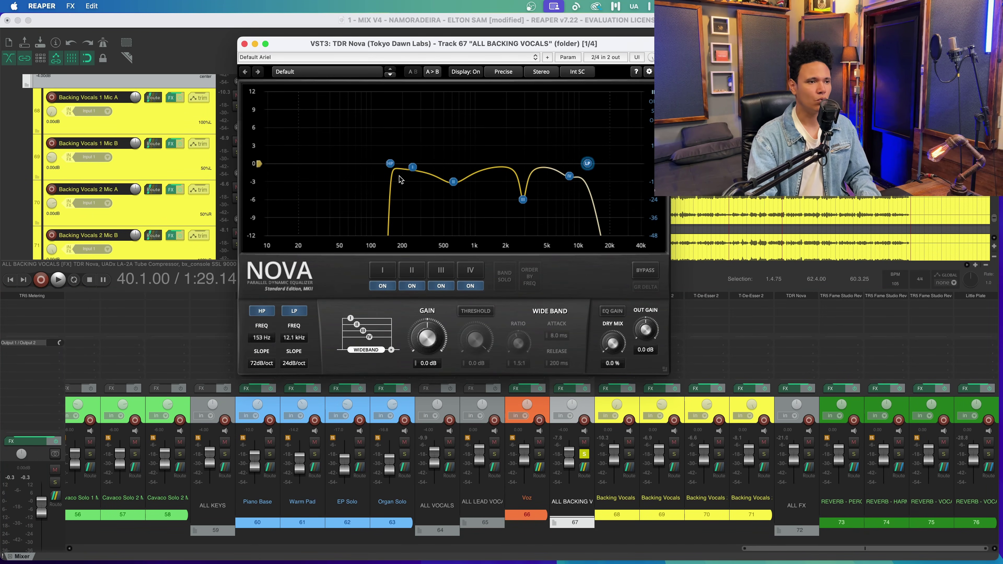
drag(492, 52, 360, 68)
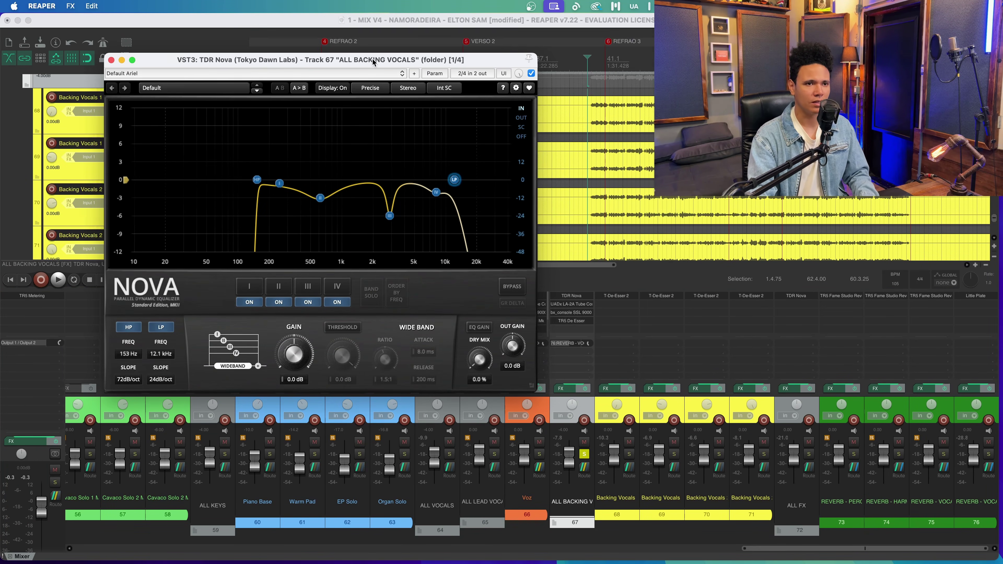
click(590, 69)
key(space)
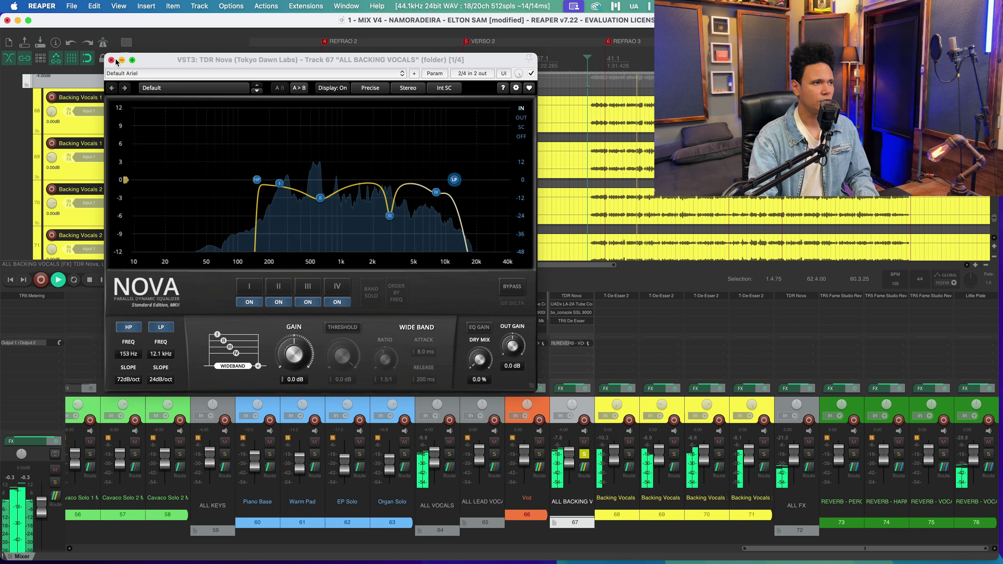
key(space)
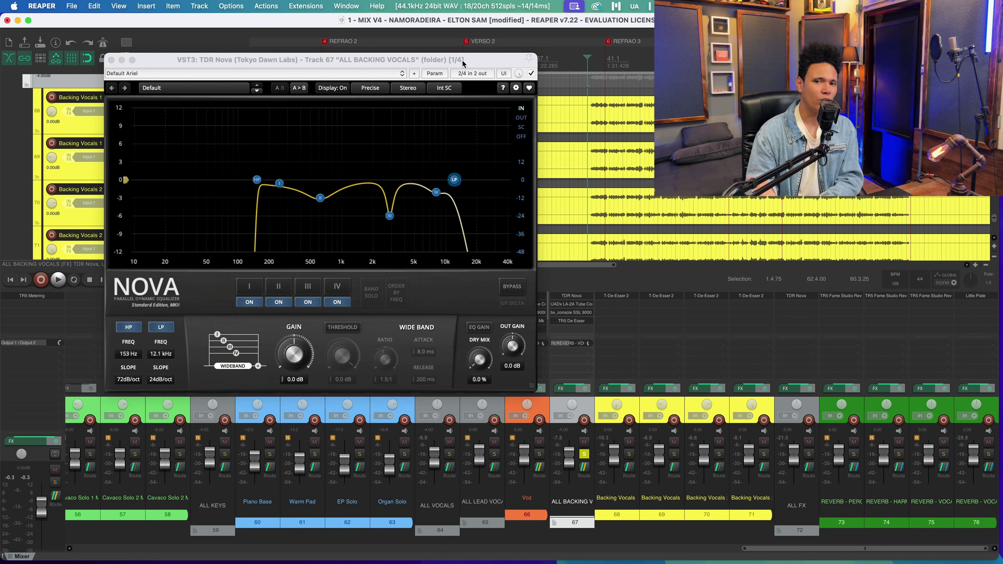
click(111, 60)
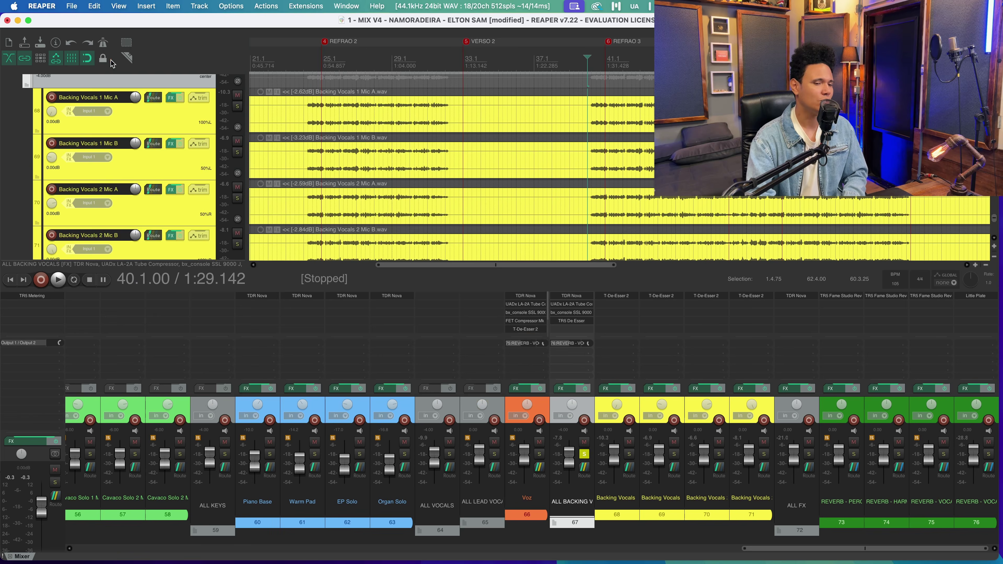
Step: Inspect UADx LA-2A Tube Compressor on ALL BACKING VOCALS during playback from 40.2.00, and close it
click(571, 303)
click(591, 60)
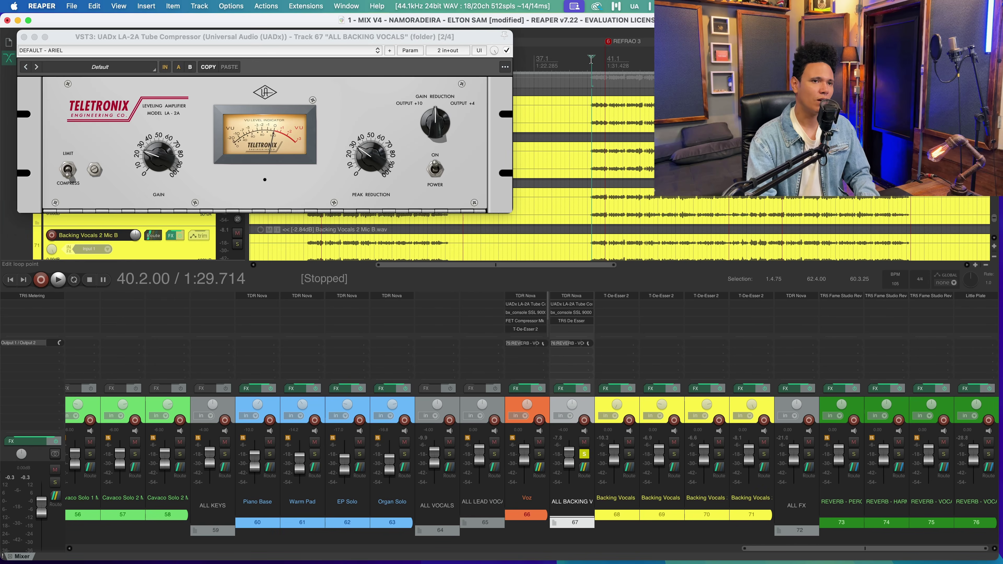
key(space)
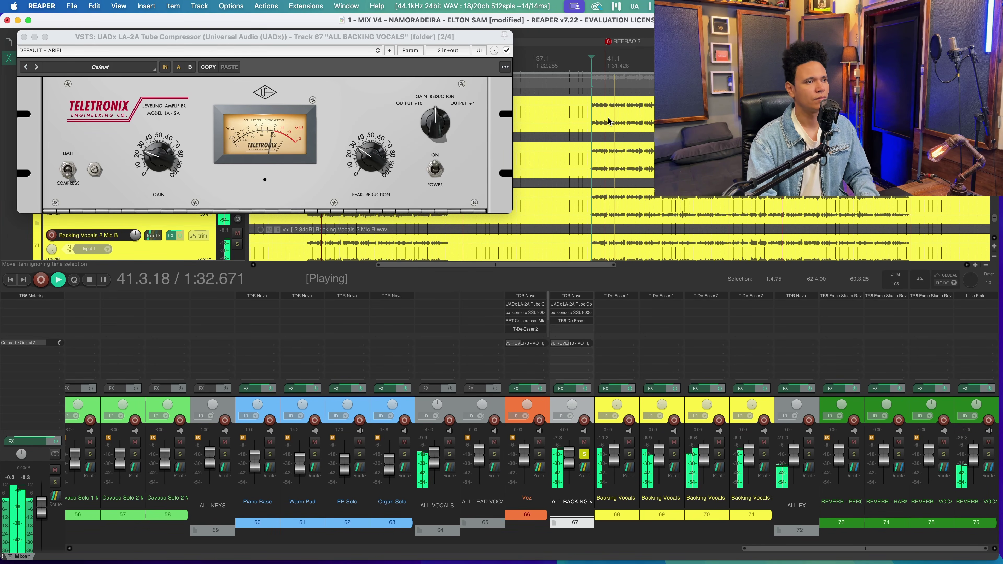
key(space)
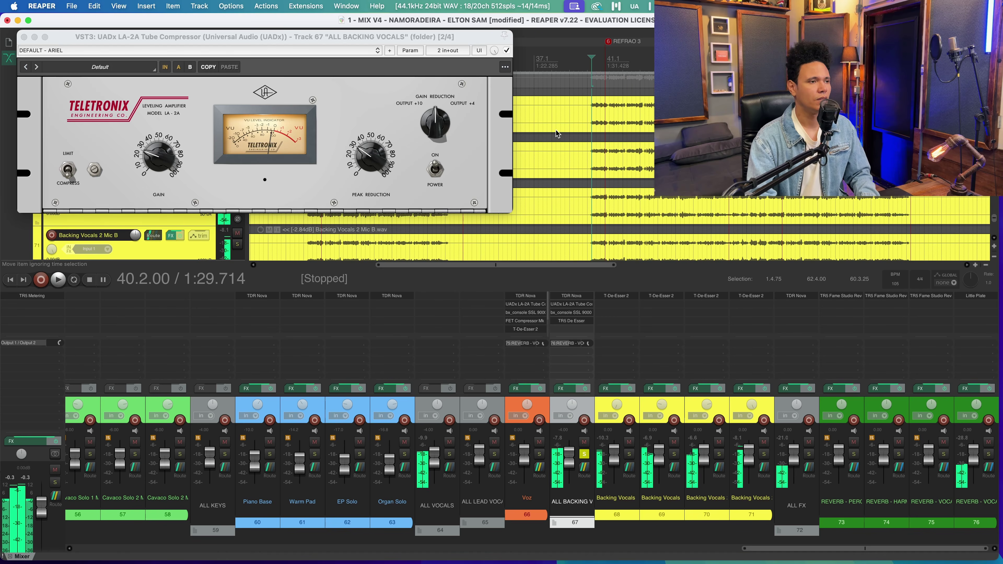
click(23, 38)
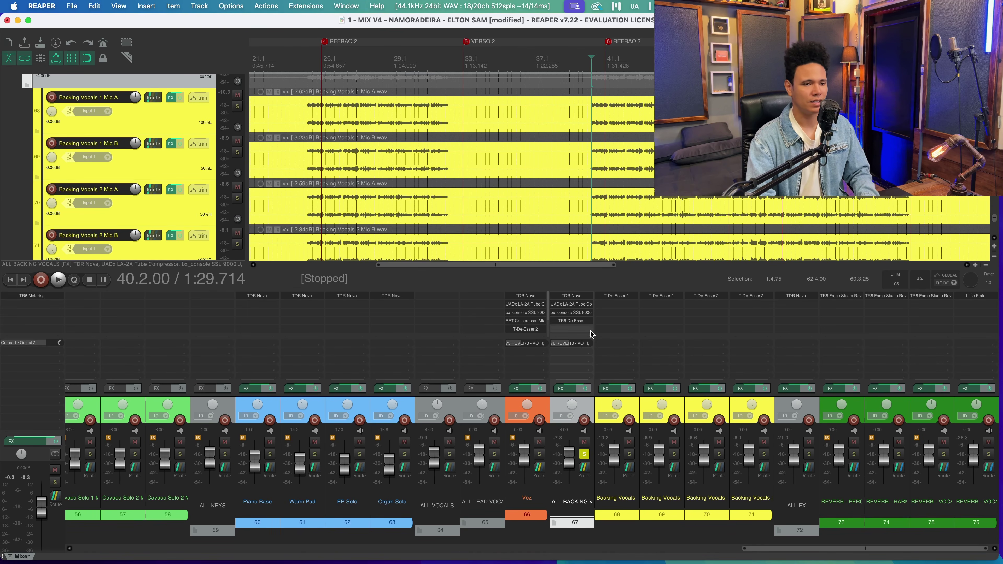
Step: Inspect bx_console SSL 9000 J on ALL BACKING VOCALS with its window clear of the waveforms while playing from bar 40, and close it
click(576, 312)
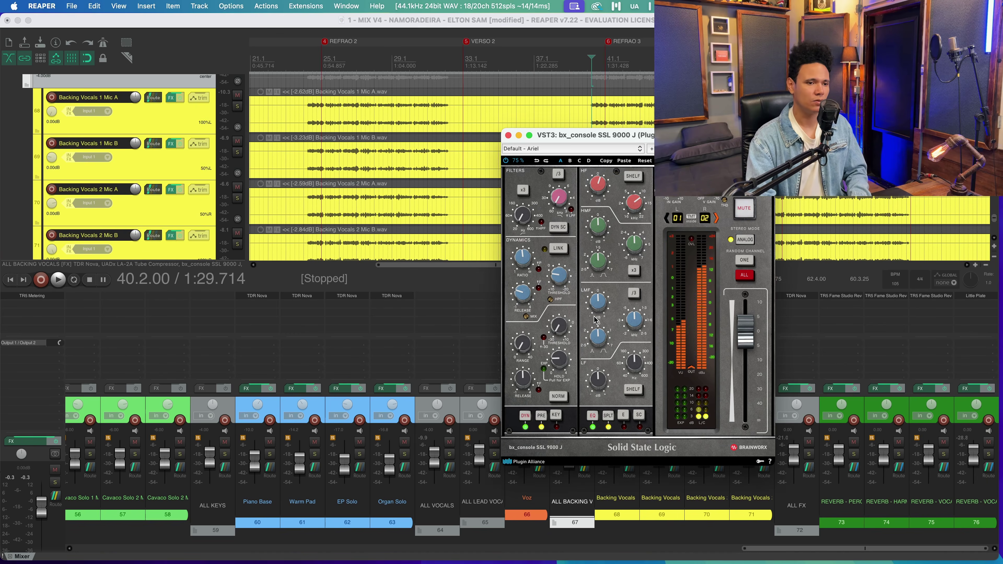
drag(585, 129, 339, 113)
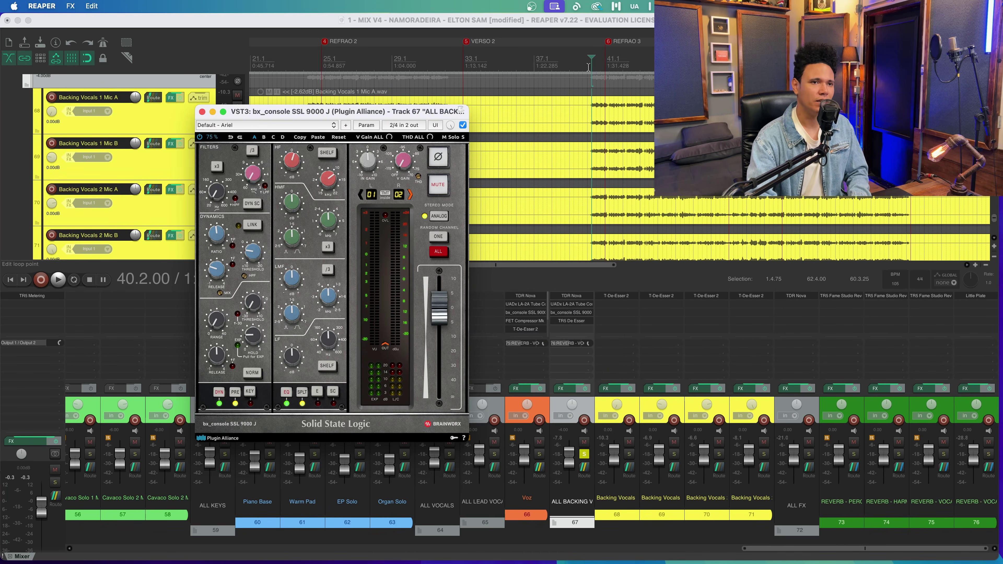
click(470, 157)
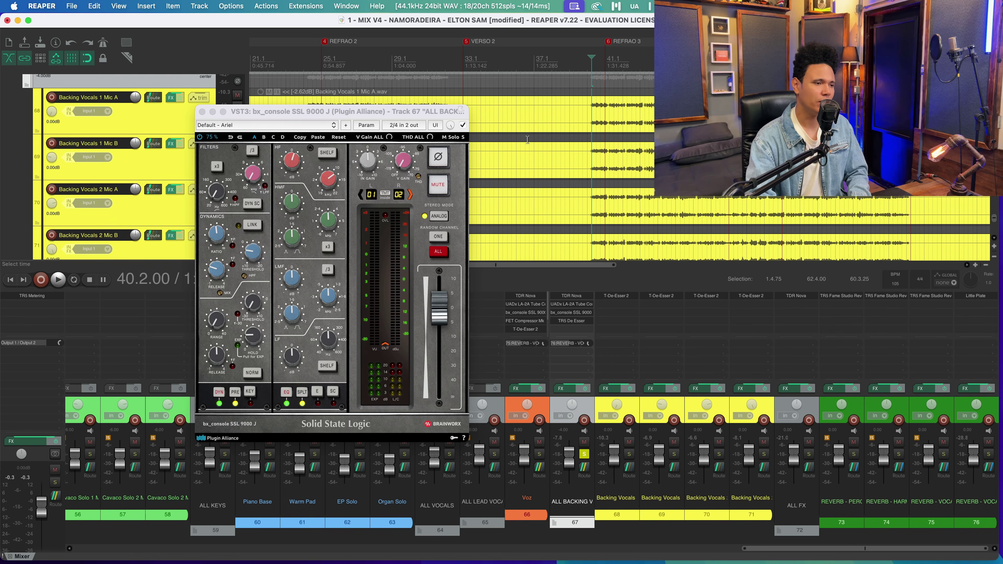
drag(362, 109, 352, 92)
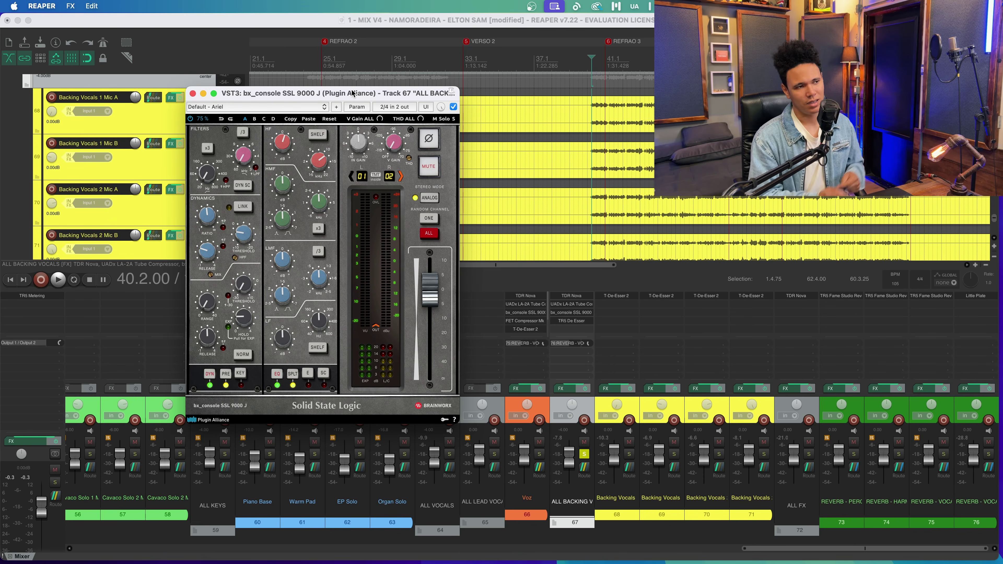
click(584, 64)
key(space)
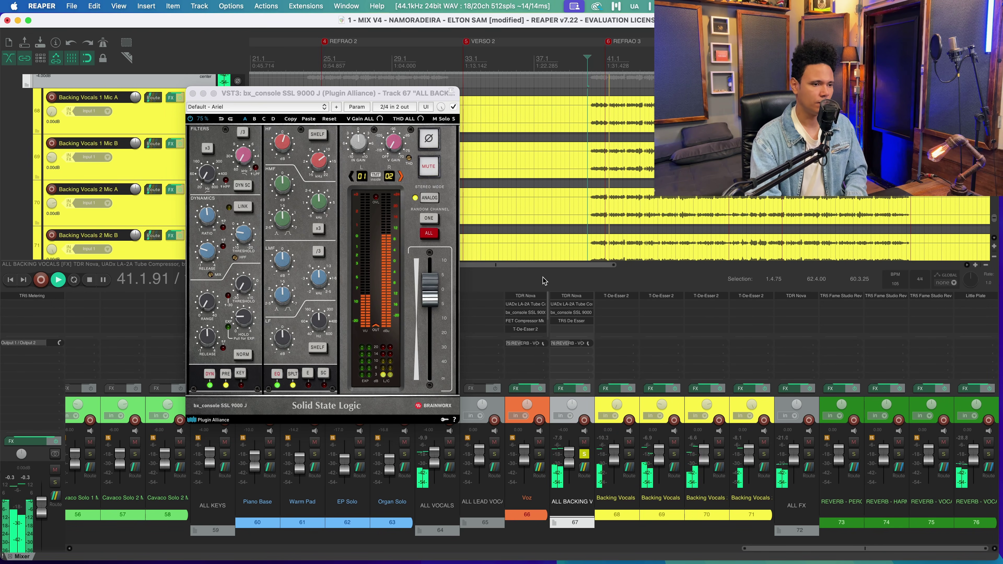
key(space)
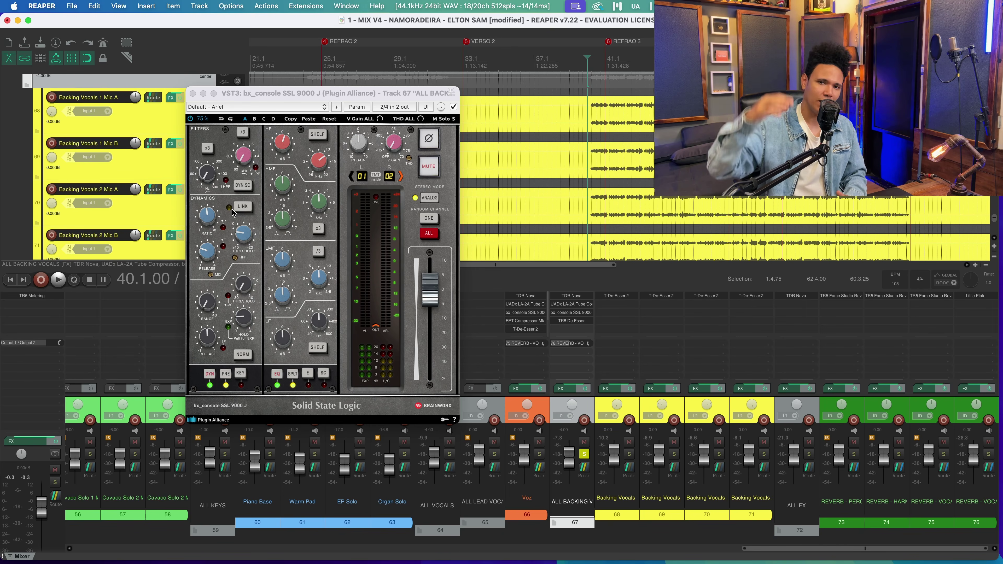
click(192, 93)
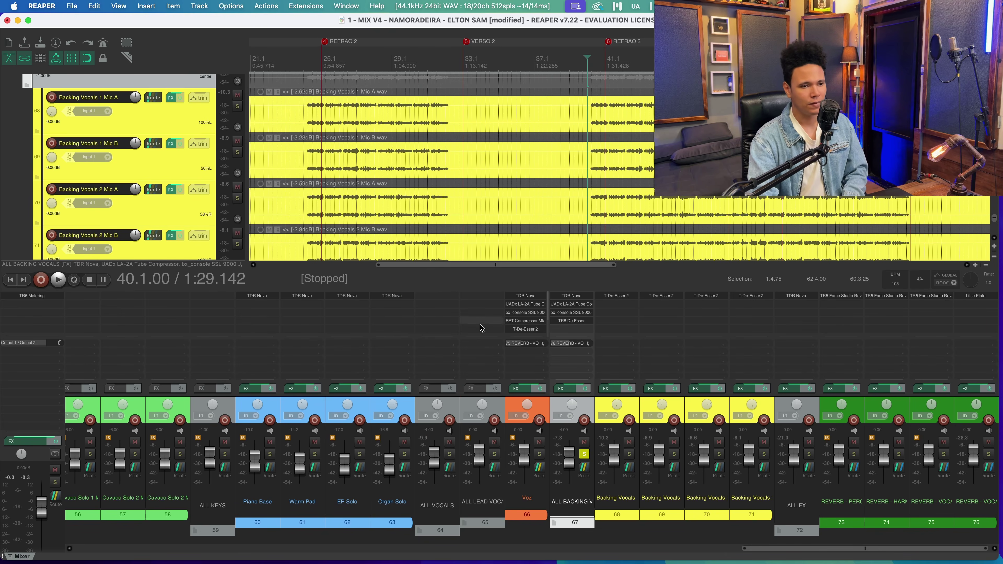
Step: Examine TR5 De Esser on ALL BACKING VOCALS with its window clear of the mixer, and reveal the rest of Voz's insert chain
click(572, 322)
drag(312, 112, 218, 103)
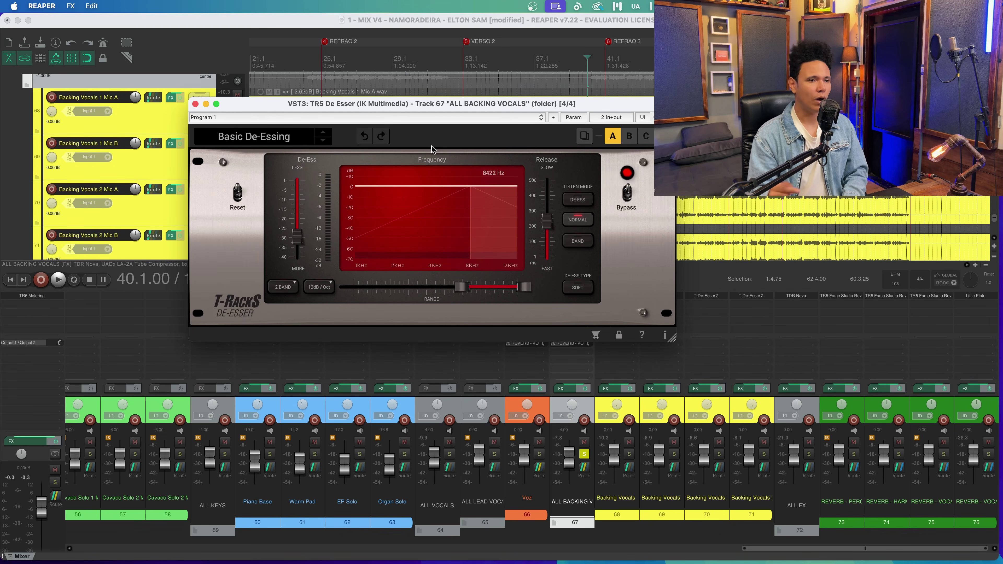
drag(410, 104, 304, 46)
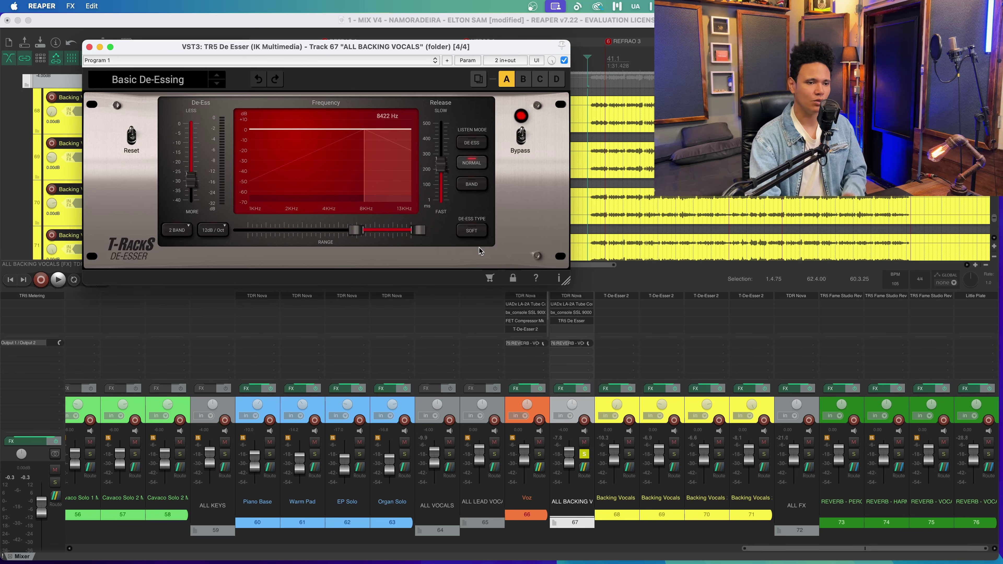
scroll(536, 318, down, 2)
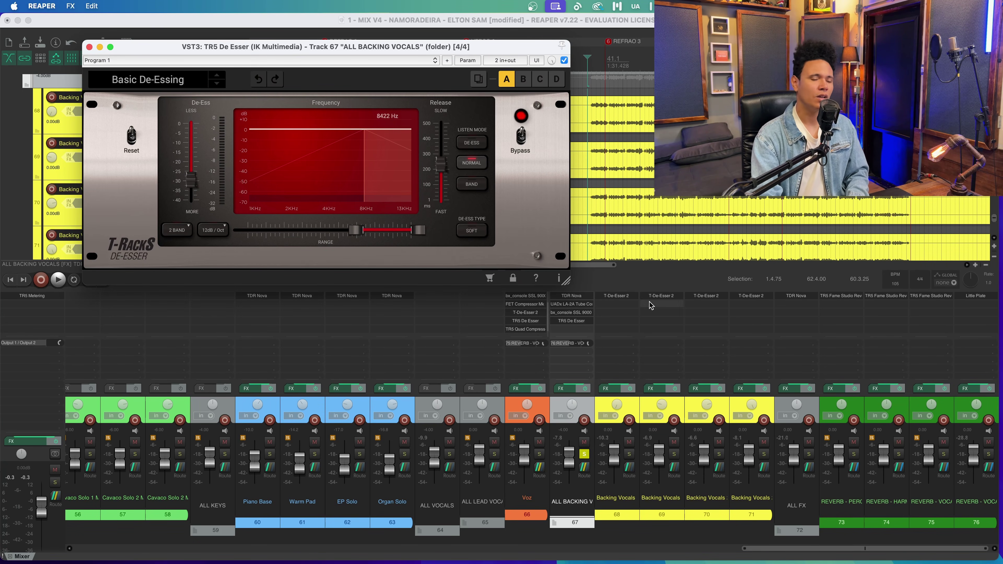
Step: Point out Backing Vocals tracks 69, 70 and 71 by selecting each in turn, and close TR5 De Esser
click(659, 408)
click(695, 405)
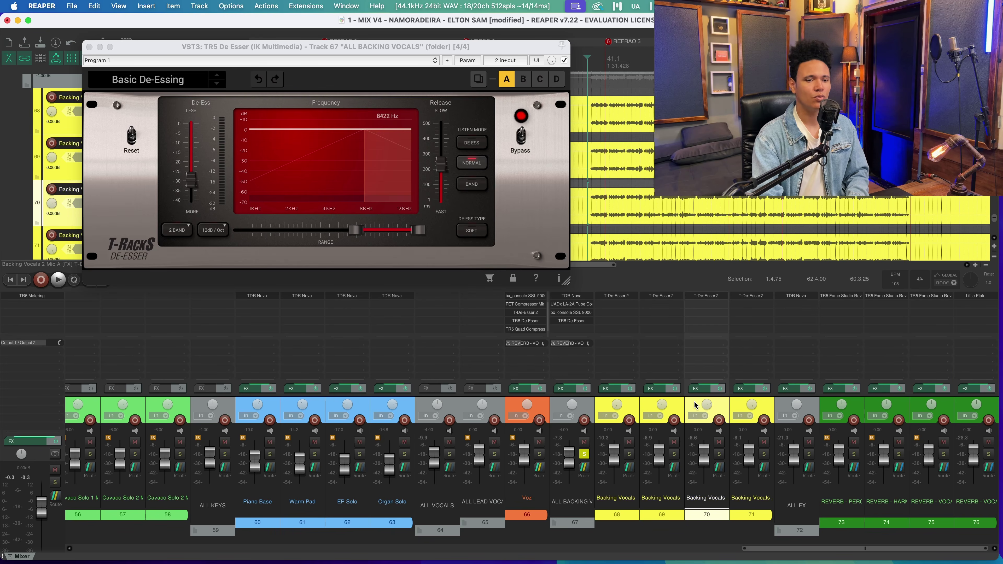
click(735, 407)
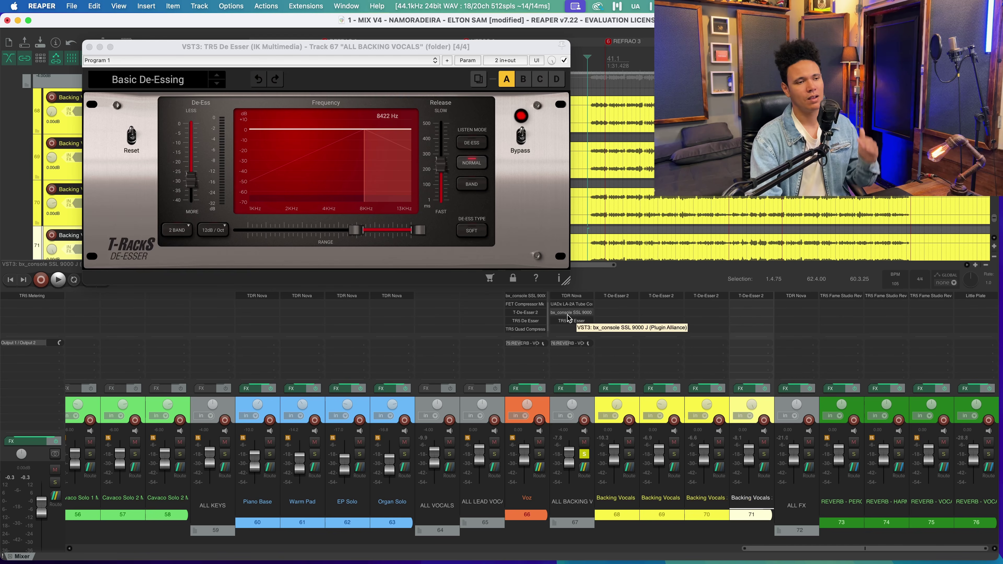
click(89, 47)
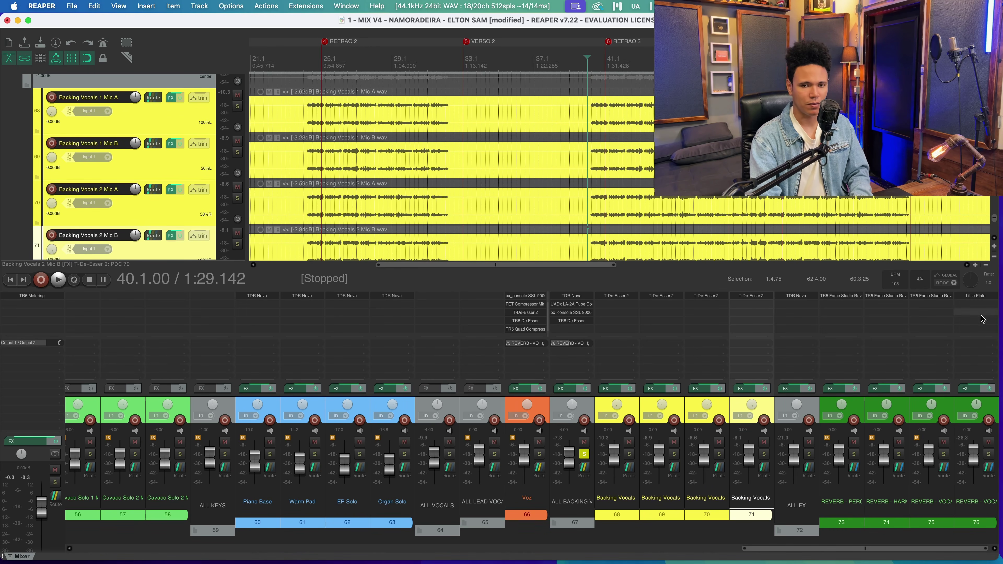
Step: Inspect the Little Plate reverb on REVERB - VOCAL PLATE, set the playback start to bar 40 and close the plug-in
click(977, 296)
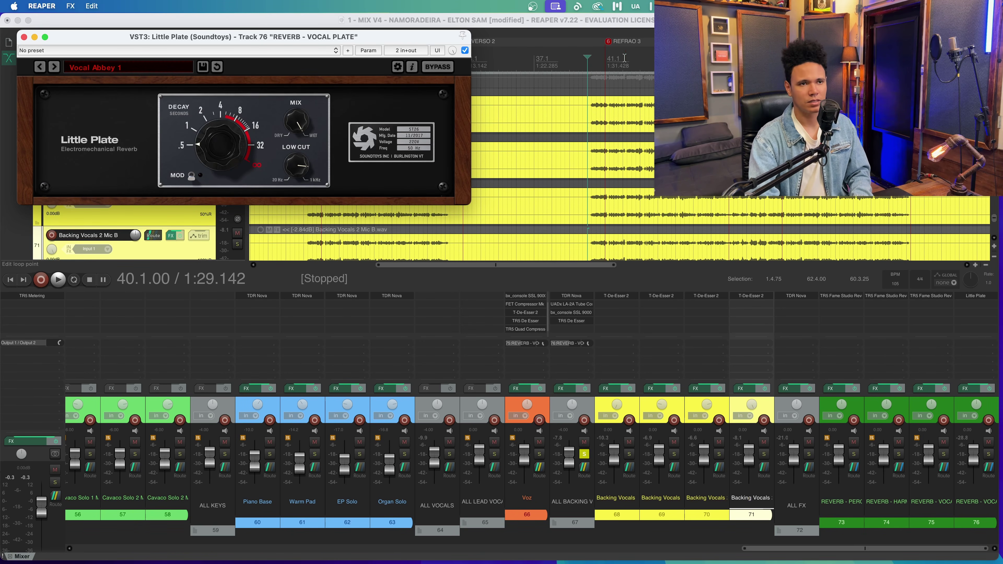
click(587, 63)
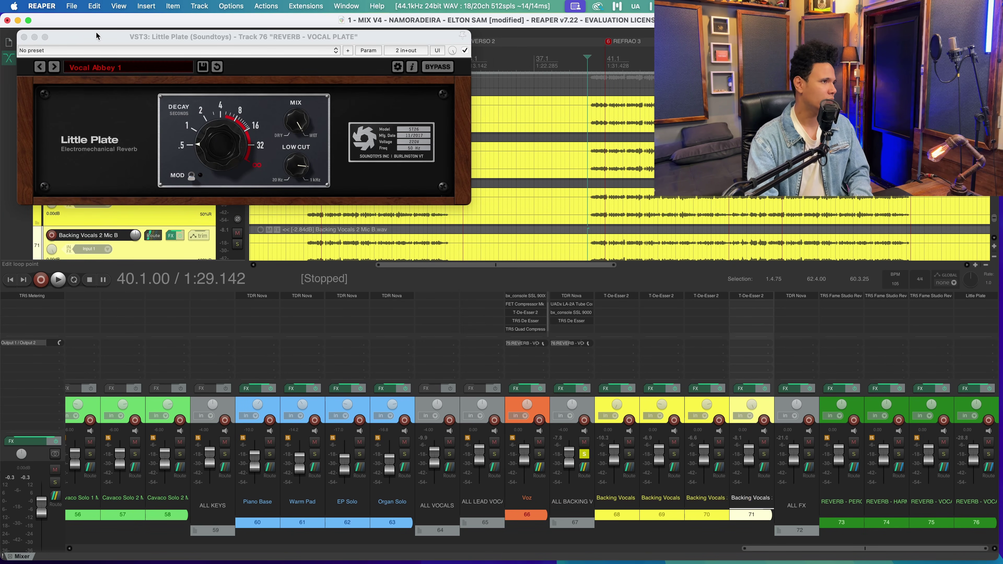
click(24, 37)
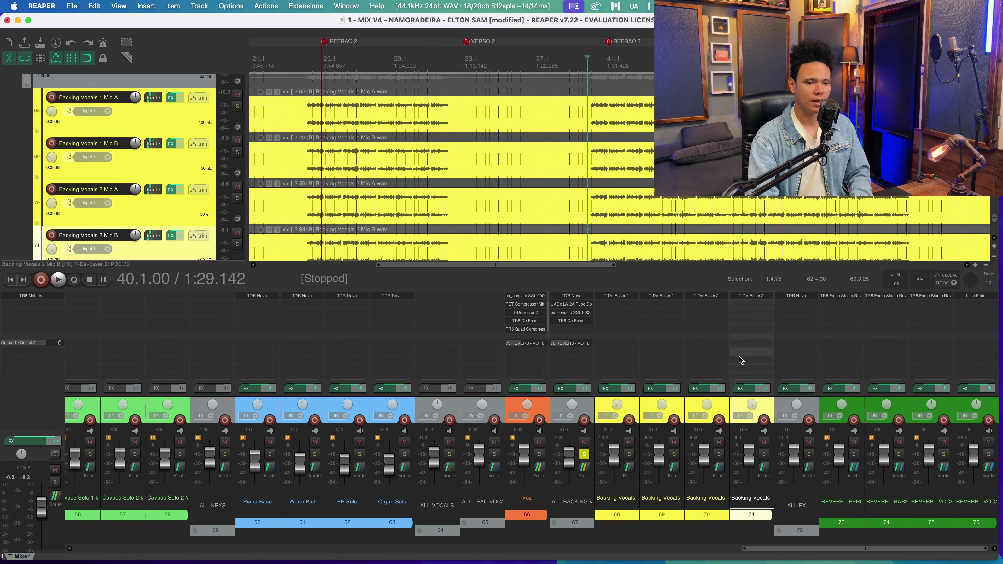
Step: Compare the soloed backing vocals from bar 40 with ALL FX muted and unmuted
click(807, 442)
key(space)
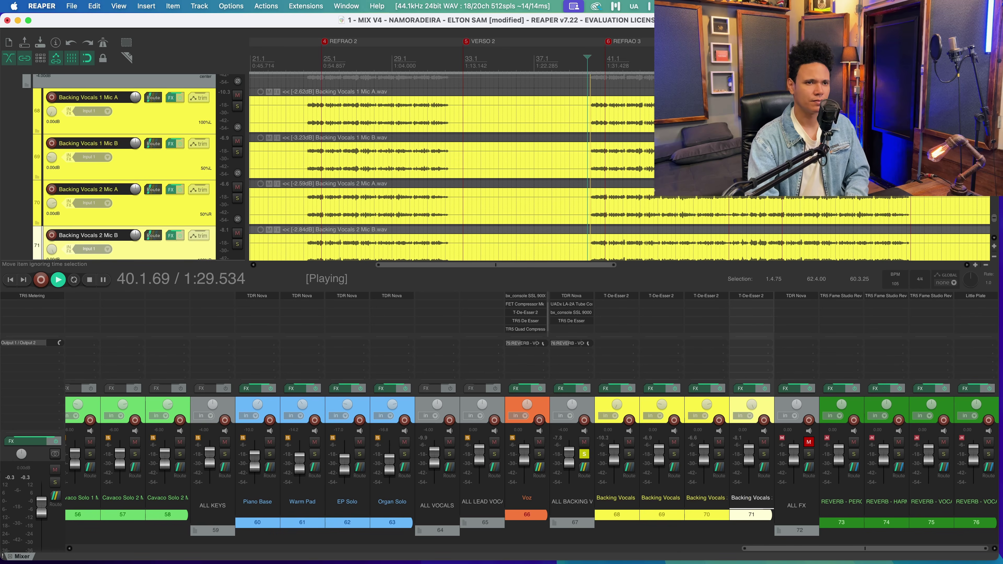
key(space)
click(809, 443)
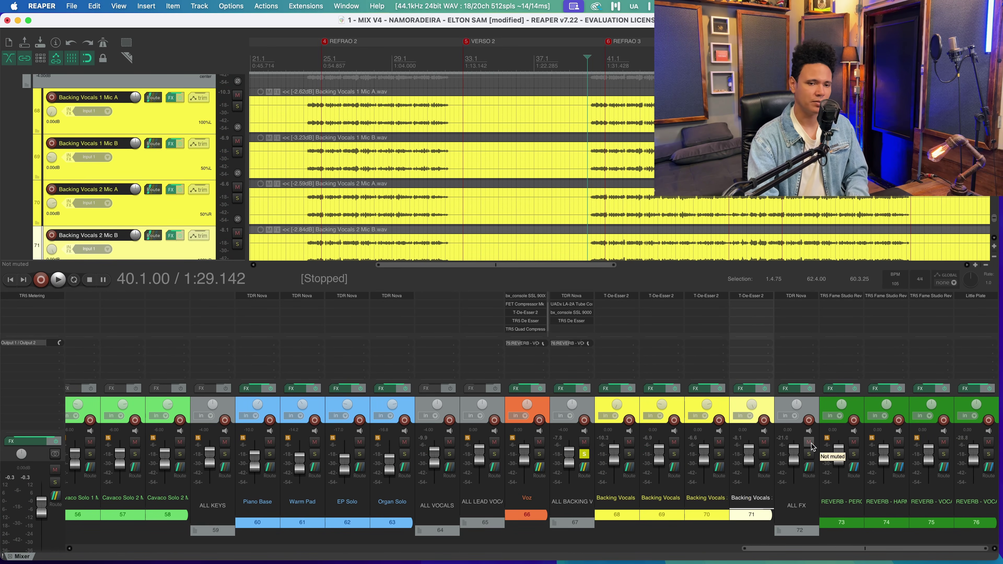
key(space)
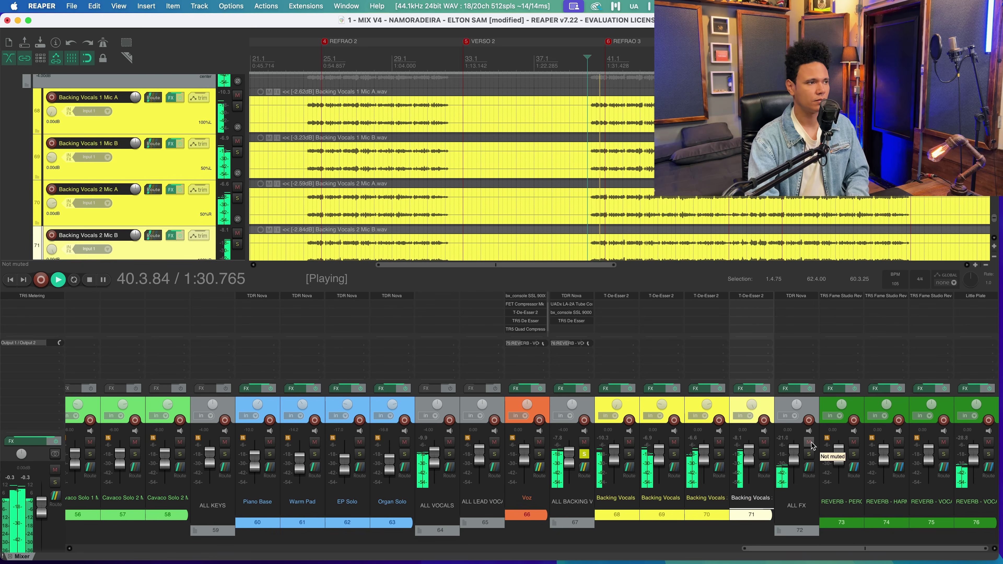
key(space)
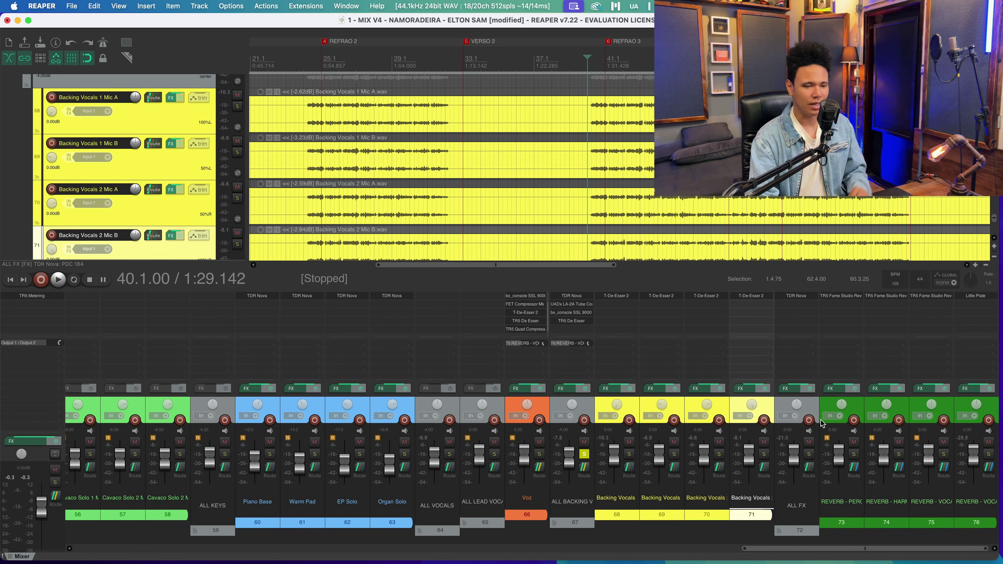
Step: Unsolo ALL BACKING VOCALS, solo the SEM MIX reference track and play it from bar 40
click(583, 453)
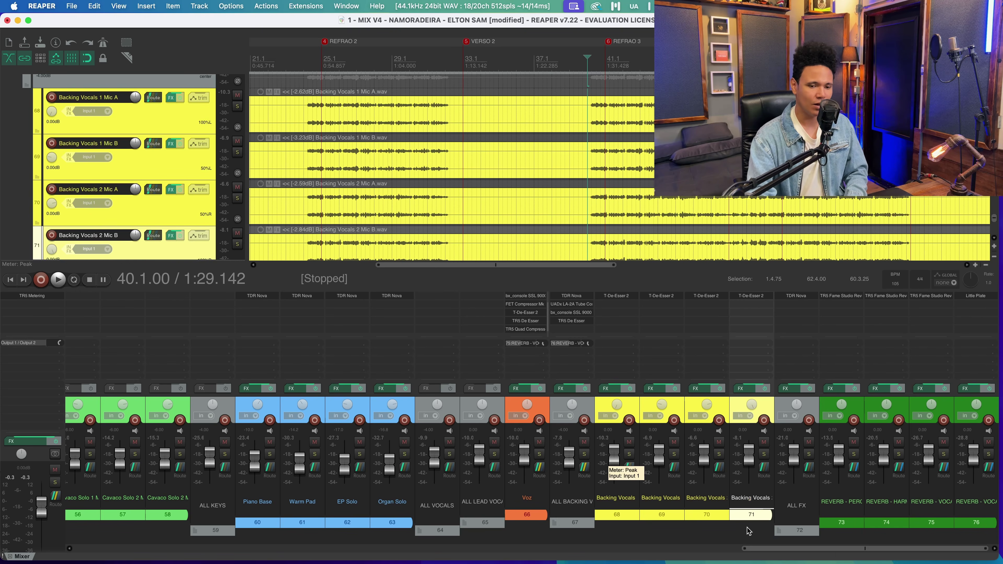
drag(837, 548, 169, 549)
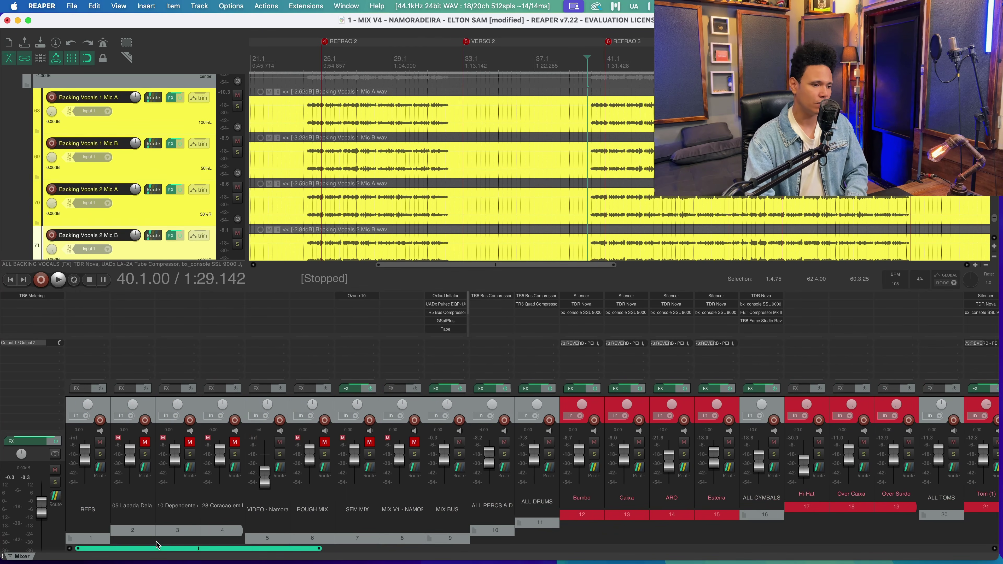
click(369, 454)
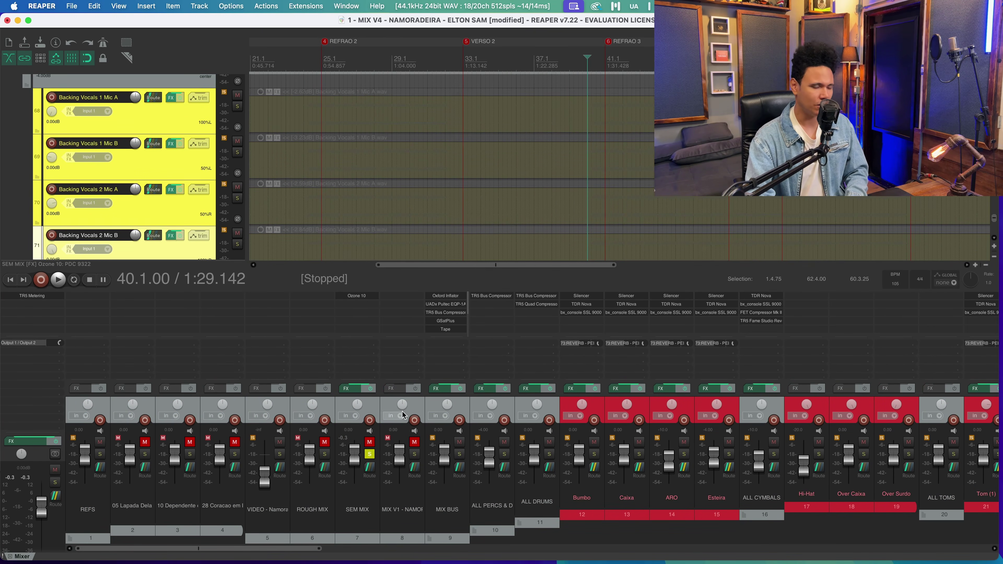
key(space)
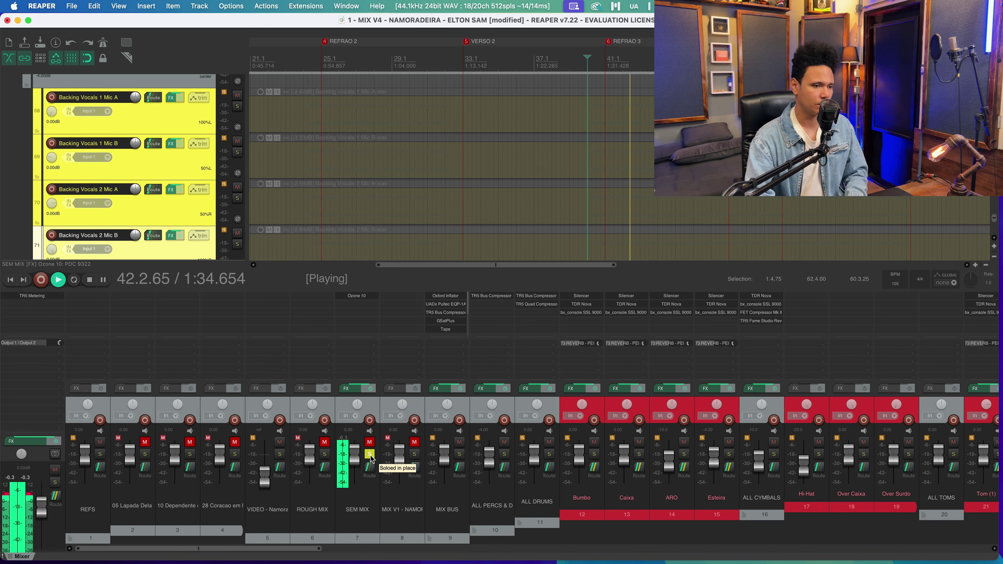
key(space)
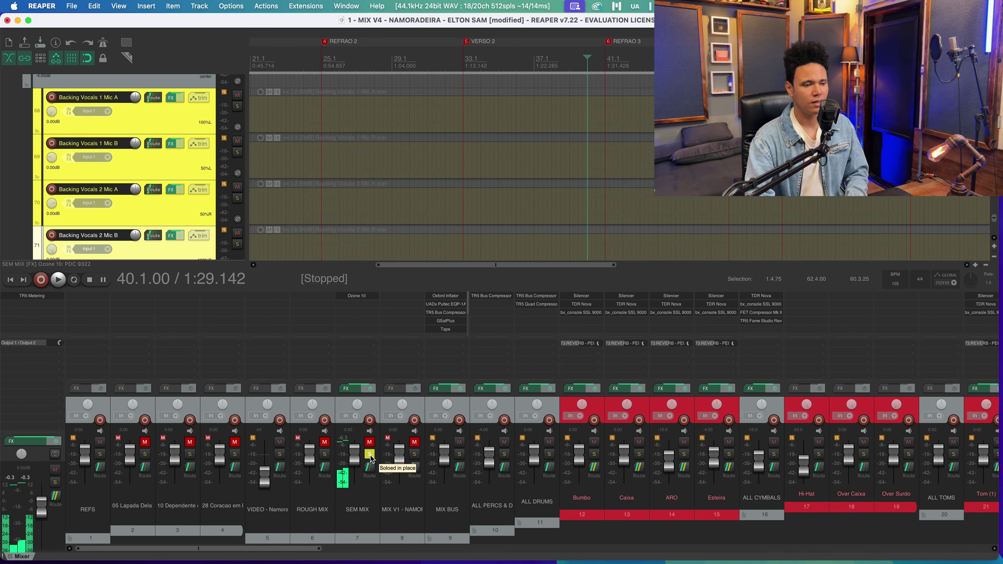
Step: Unsolo SEM MIX and play the full mix from bar 40 for comparison
click(370, 454)
key(space)
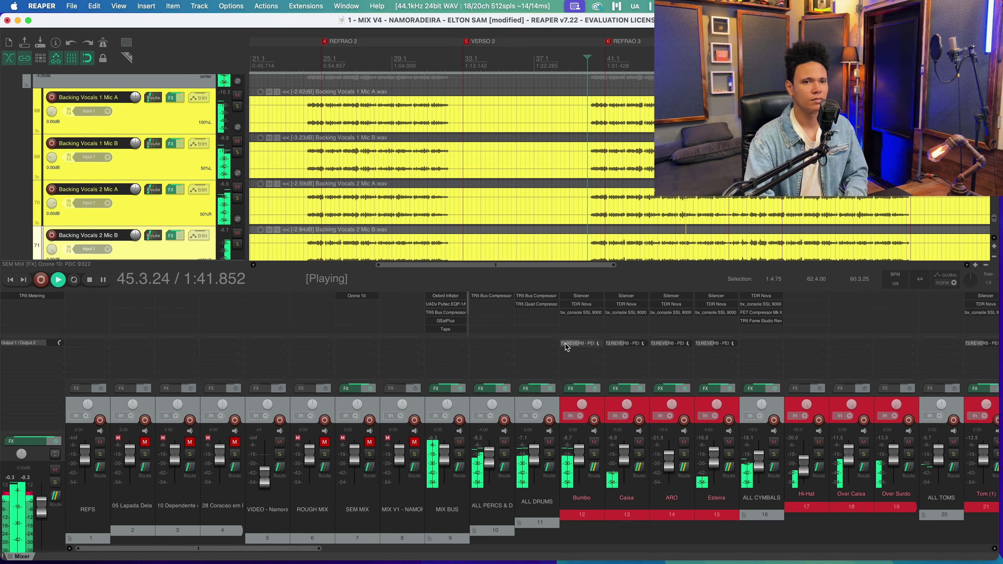
key(space)
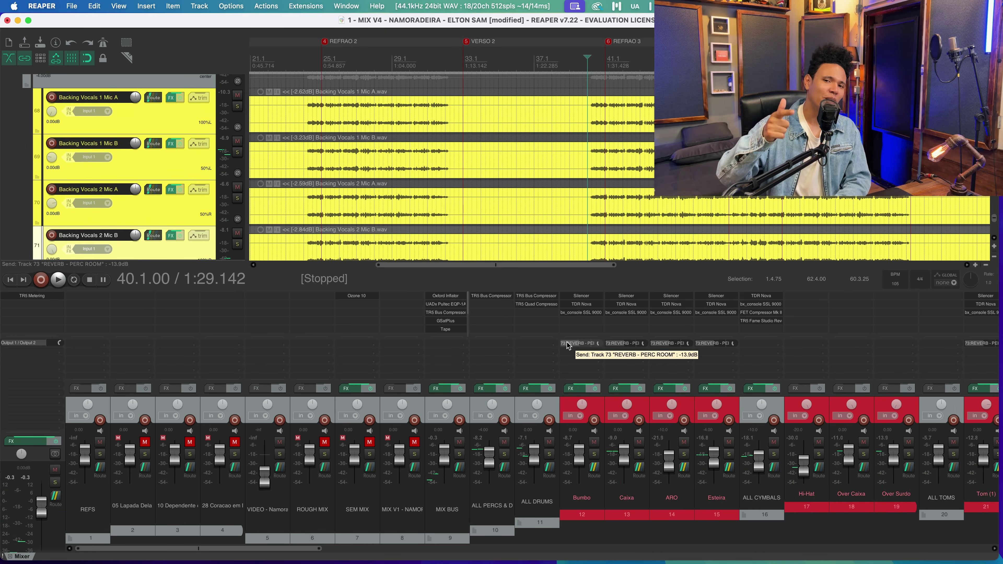